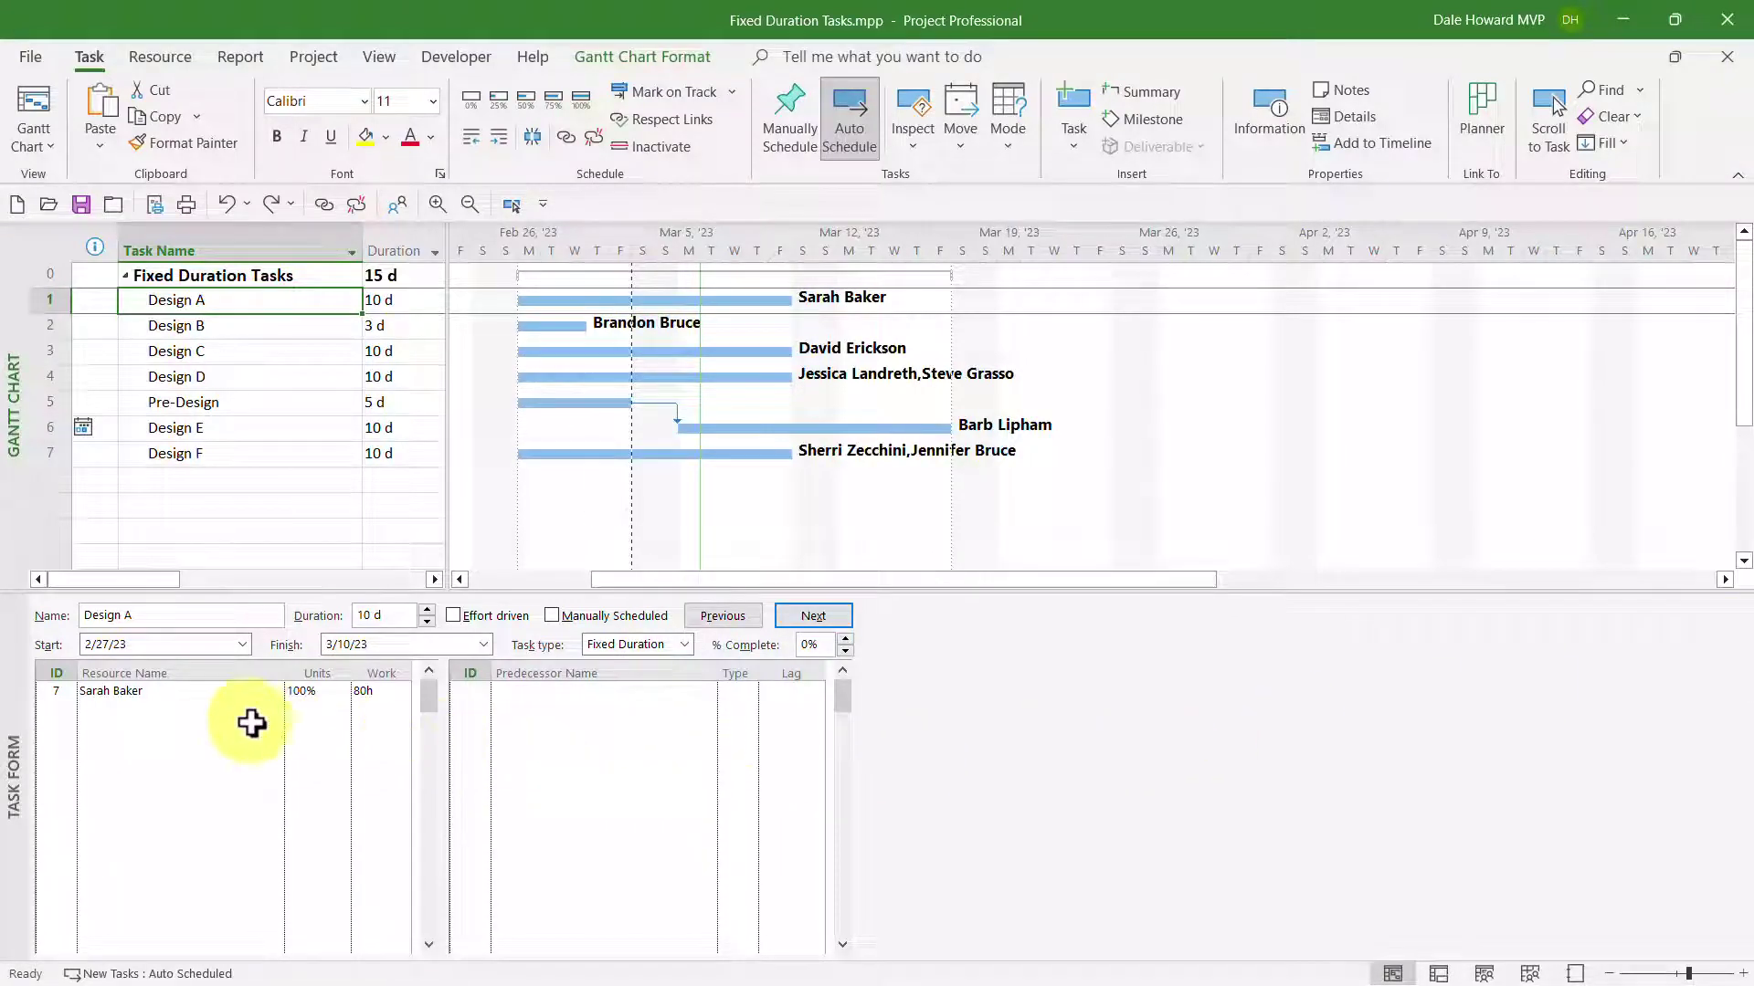
Step: Add a nonworking exception named PTO for March 6–10, 2023 to the calendar of the resource assigned to Design A
double_click(194, 687)
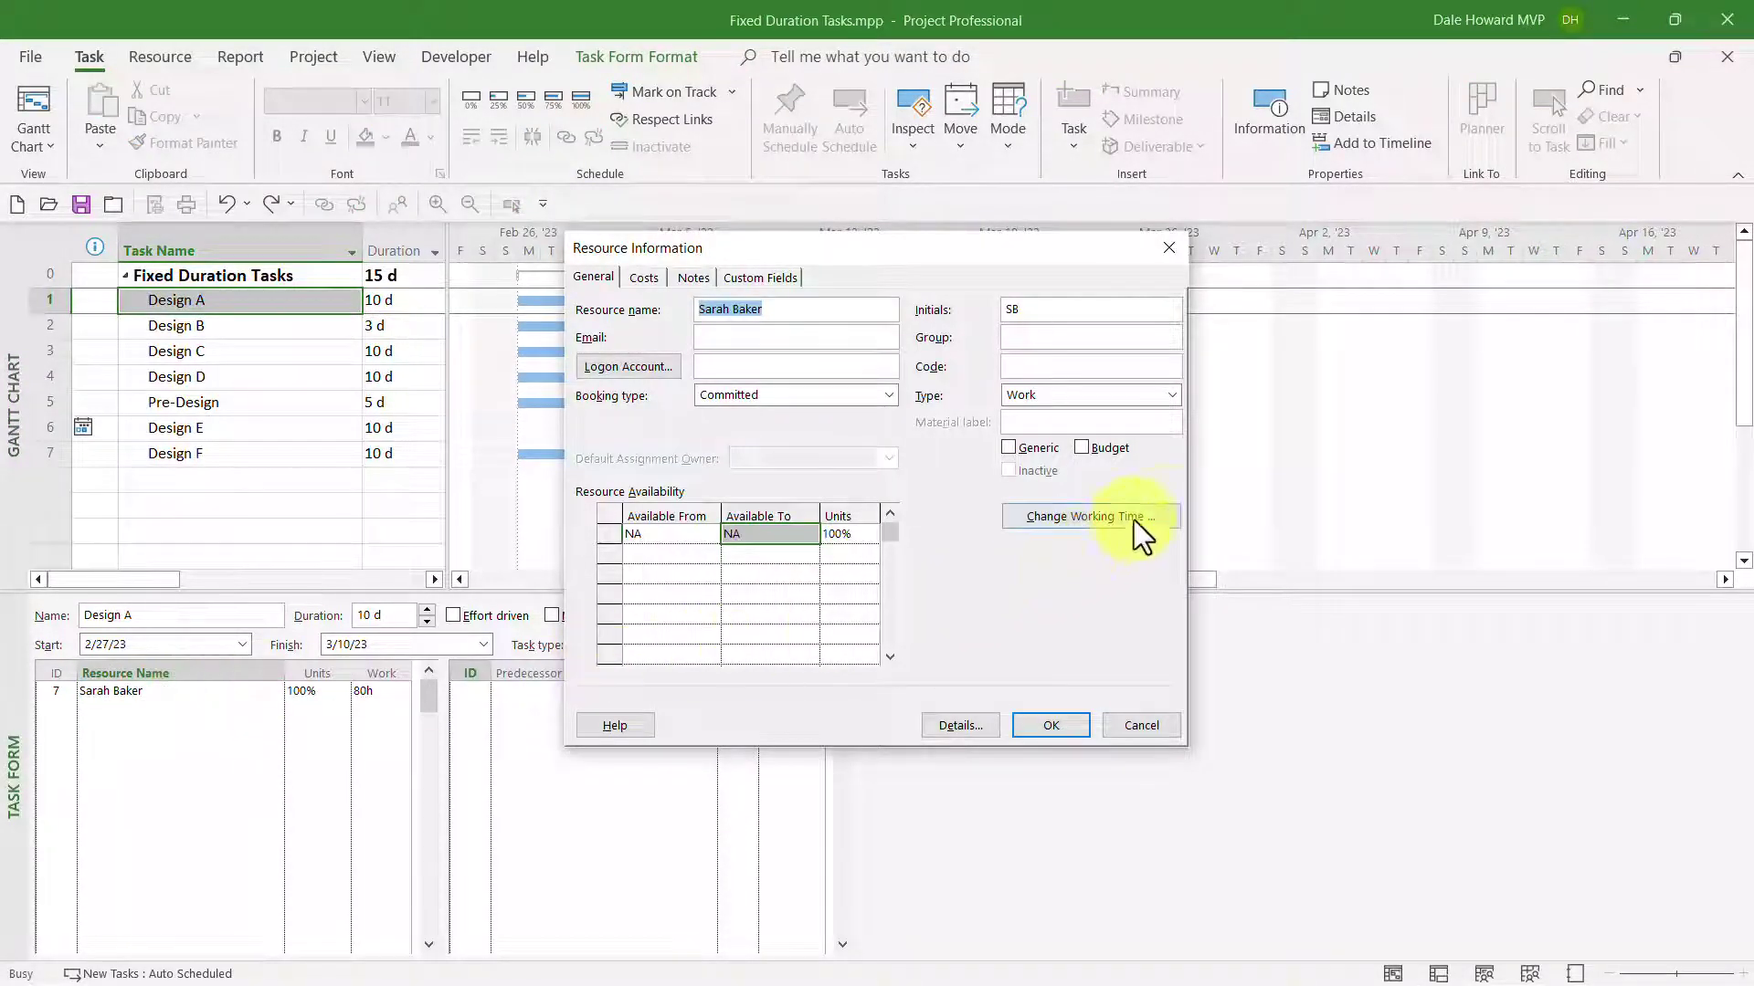
left_click(1167, 510)
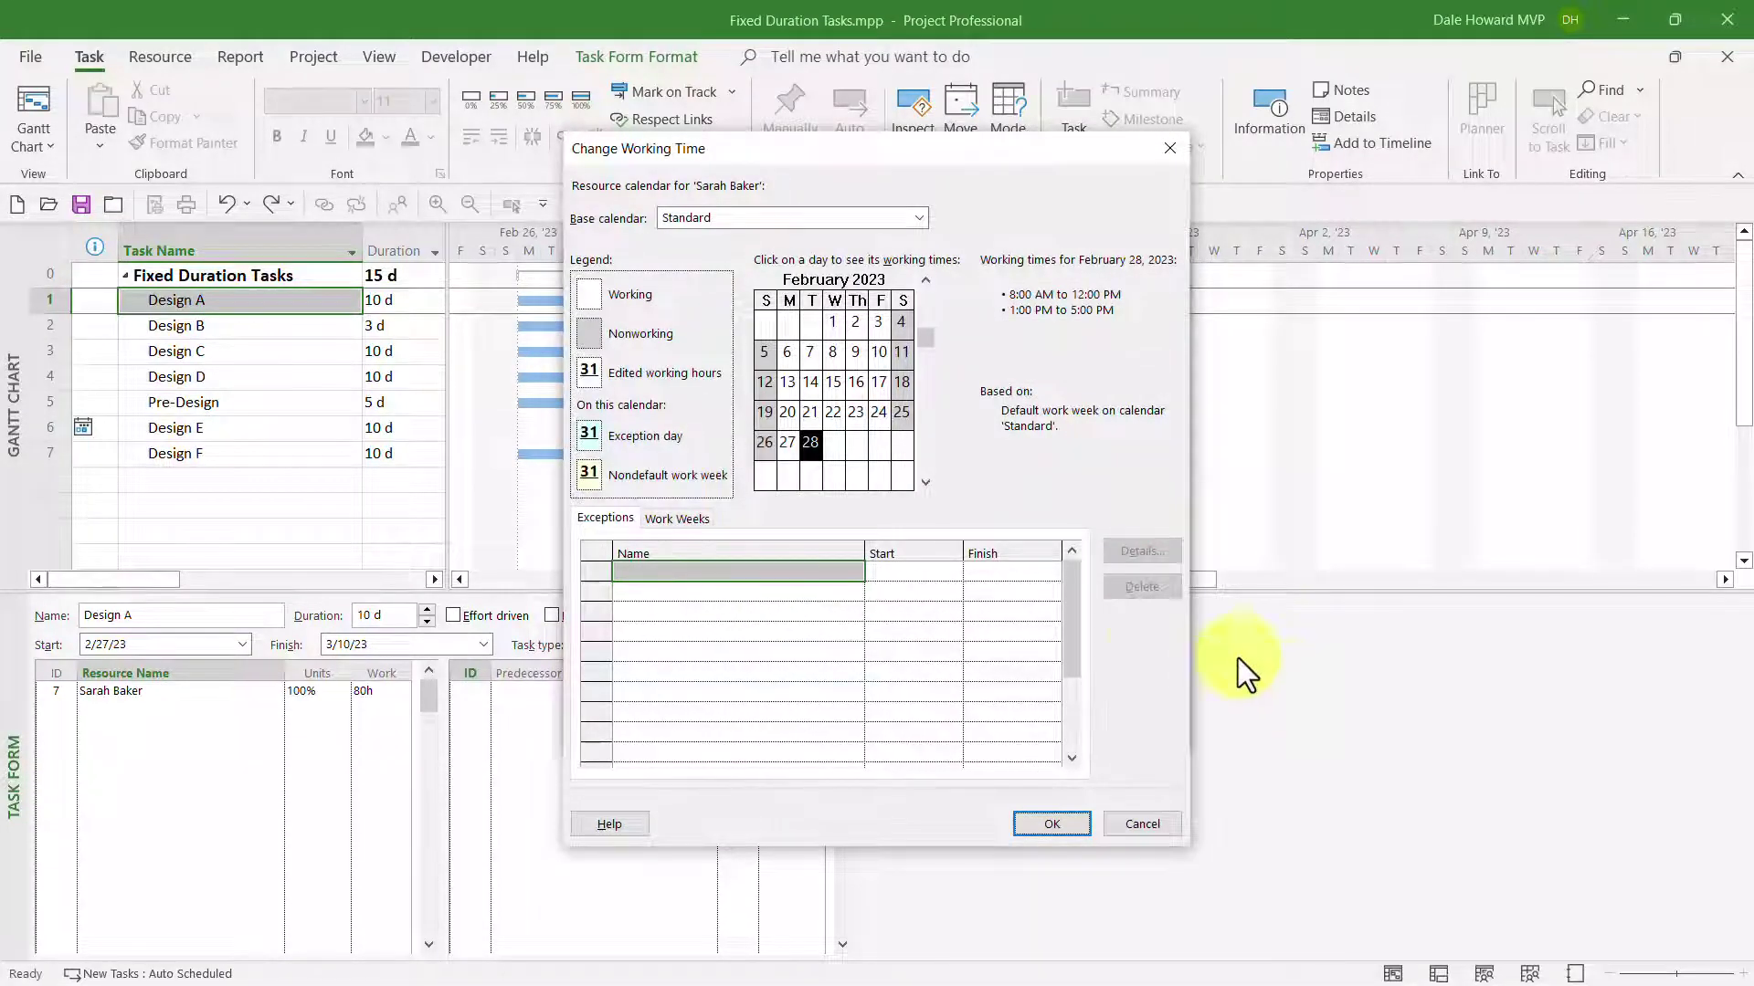
left_click(927, 482)
left_click(785, 355)
left_click_drag(782, 357, 879, 355)
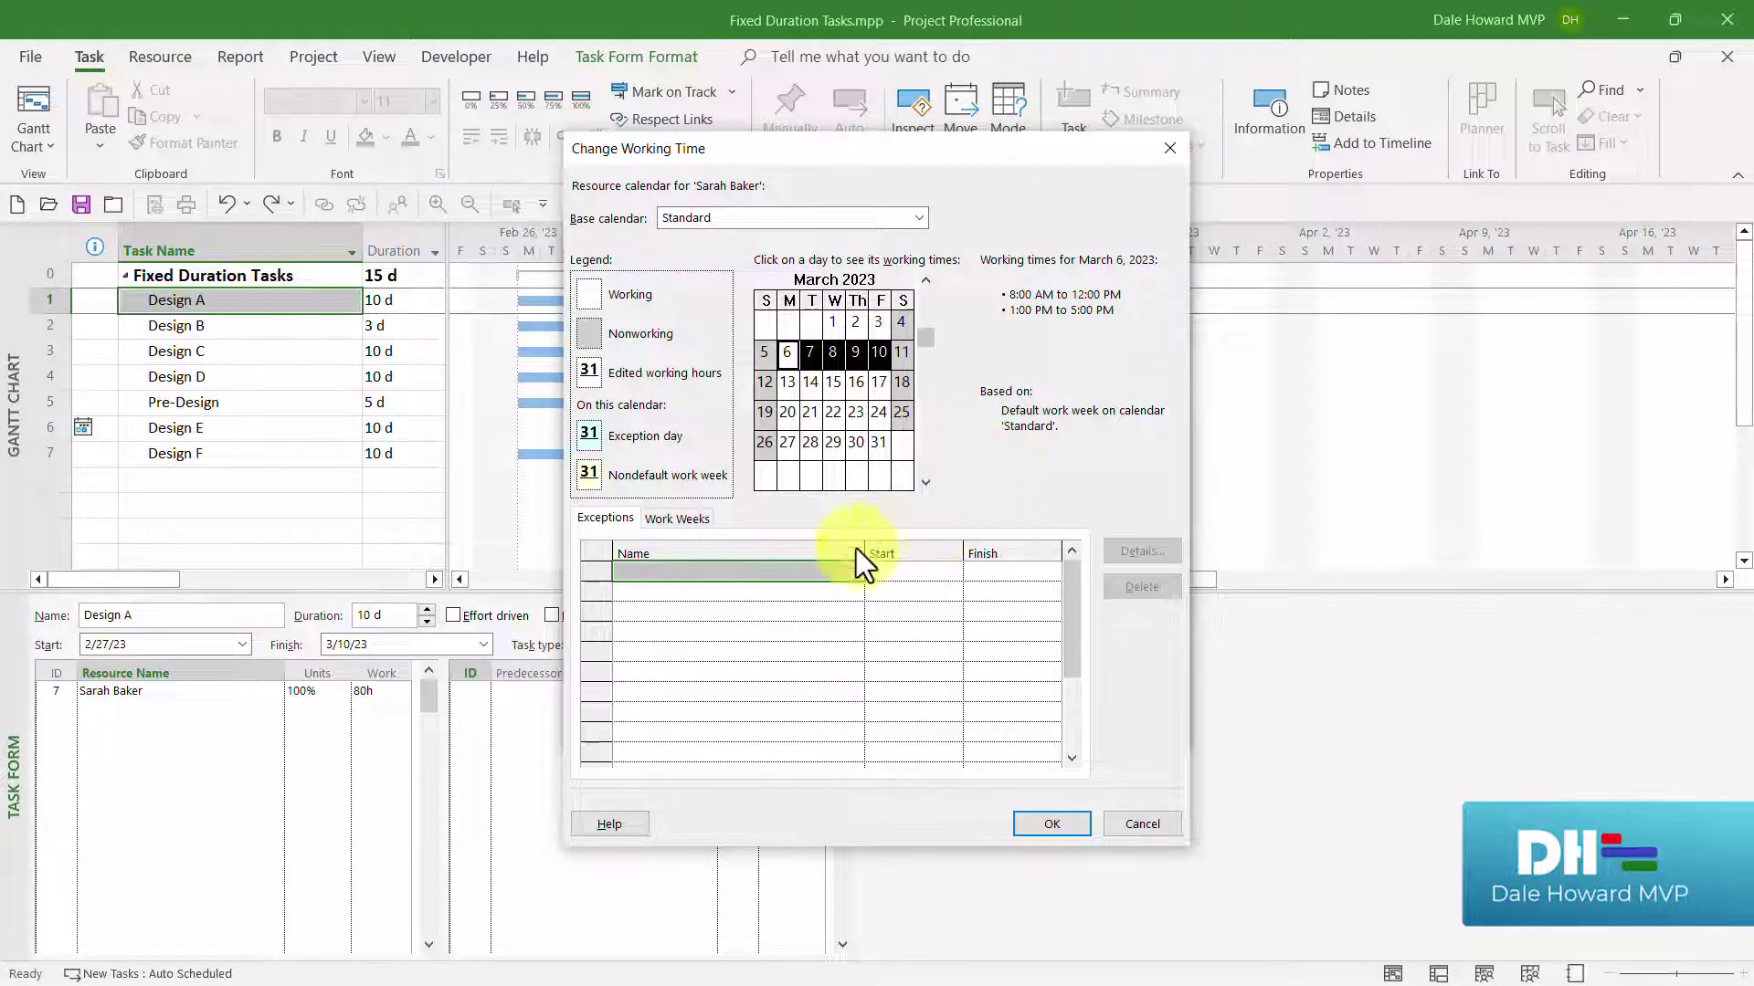
left_click(833, 573)
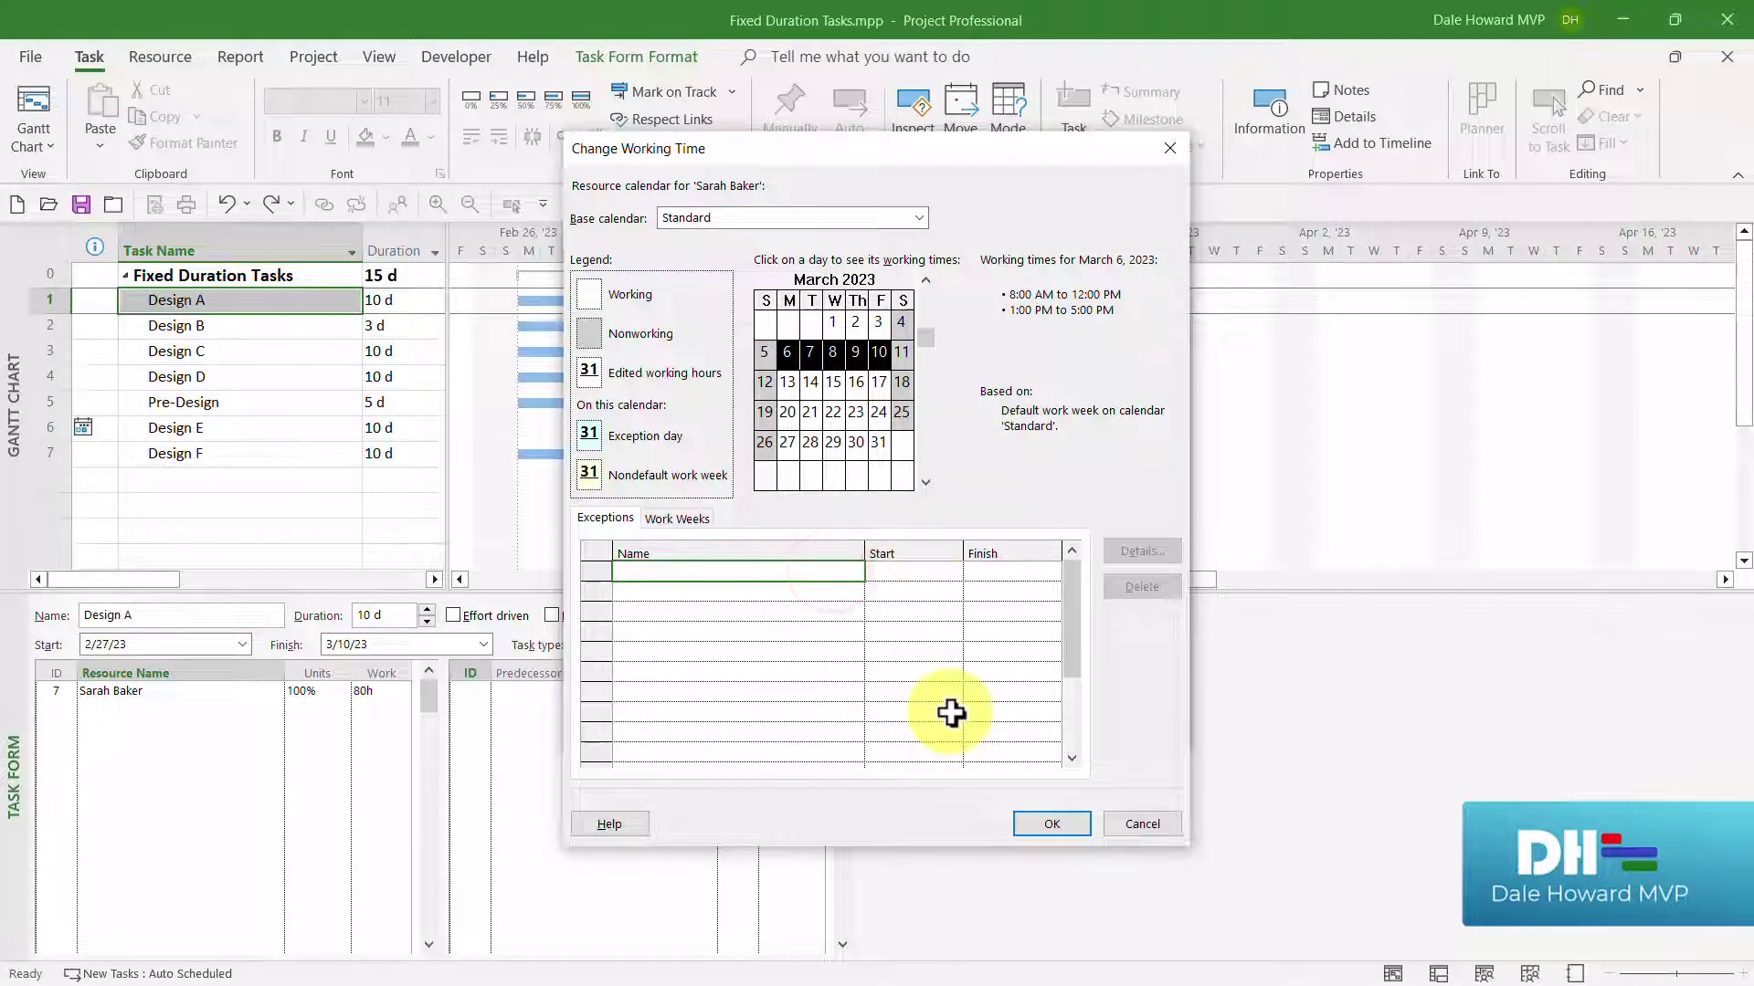
type("PTO")
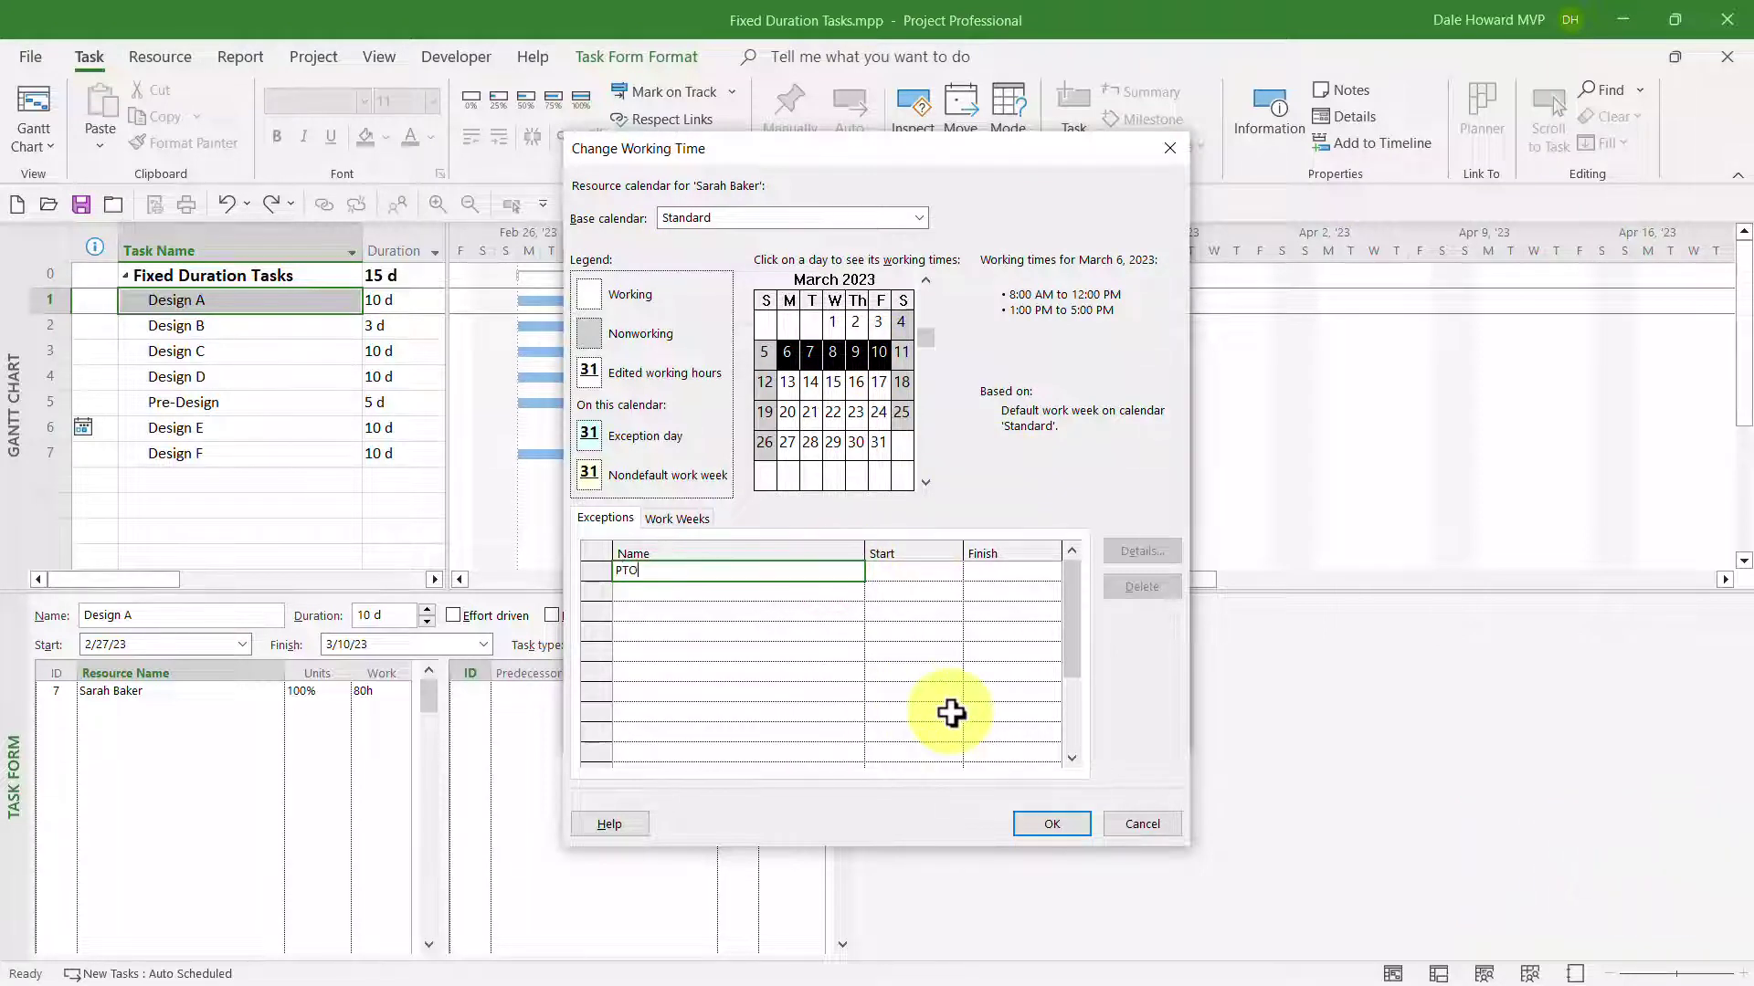
key("Return")
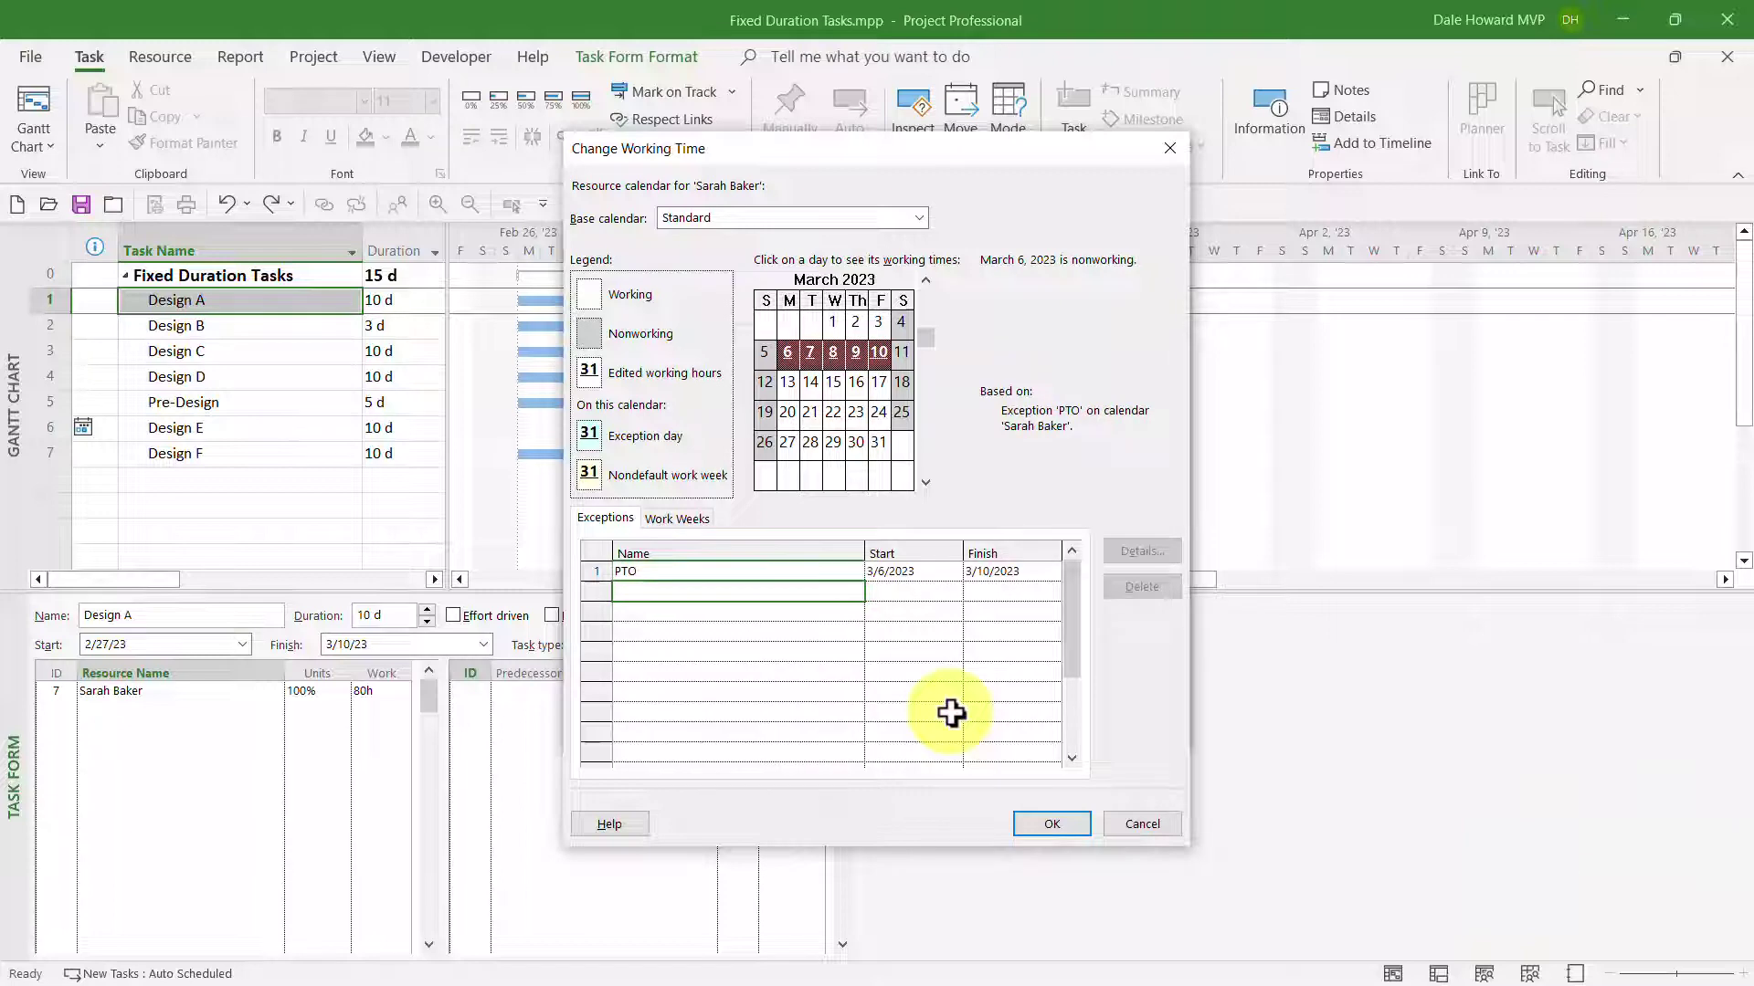
left_click(1039, 823)
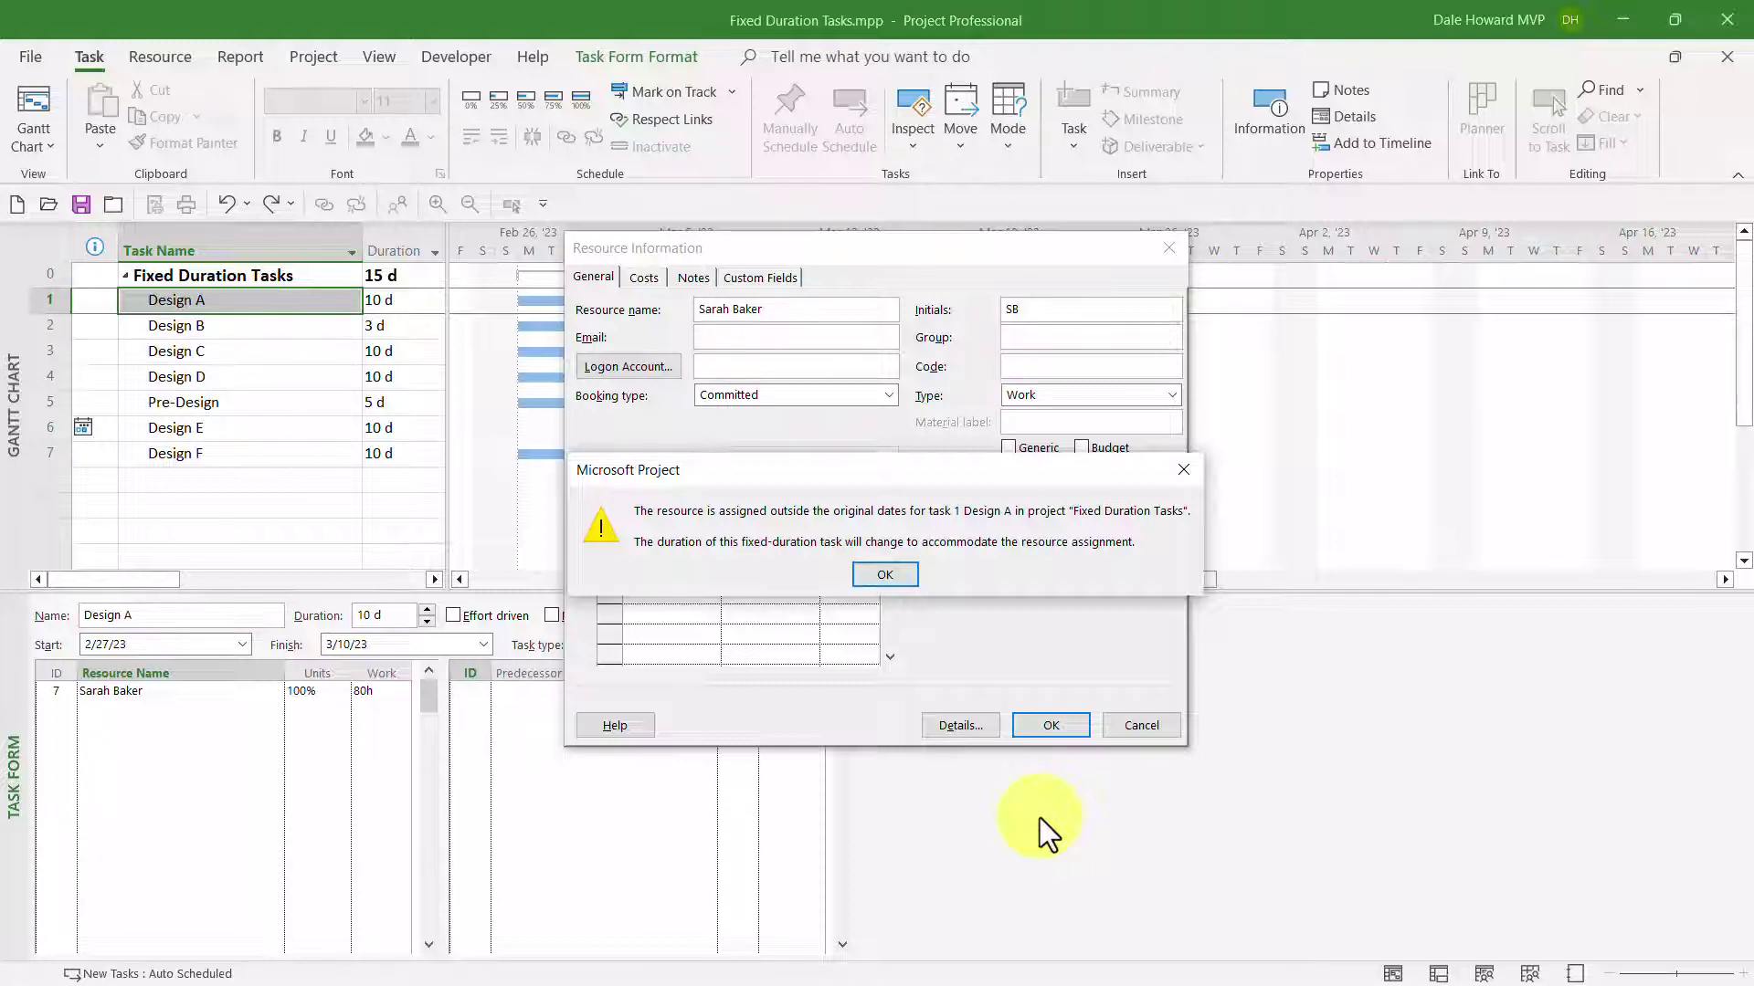
left_click(891, 582)
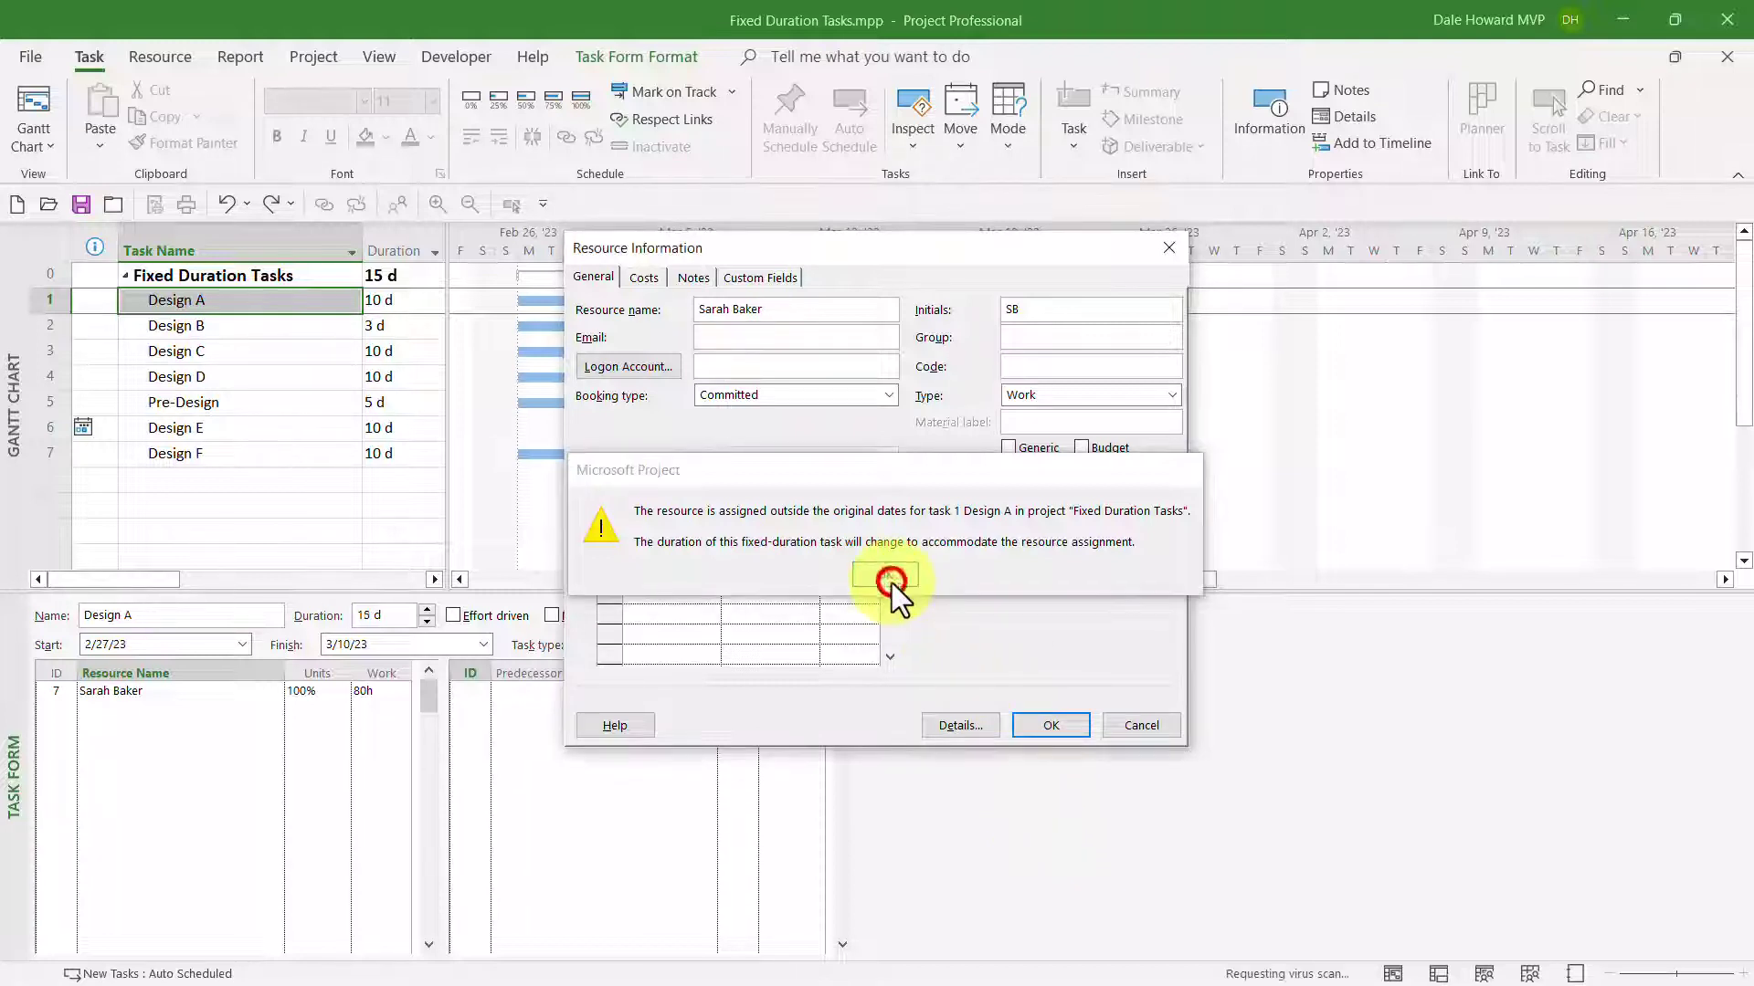
left_click(1079, 723)
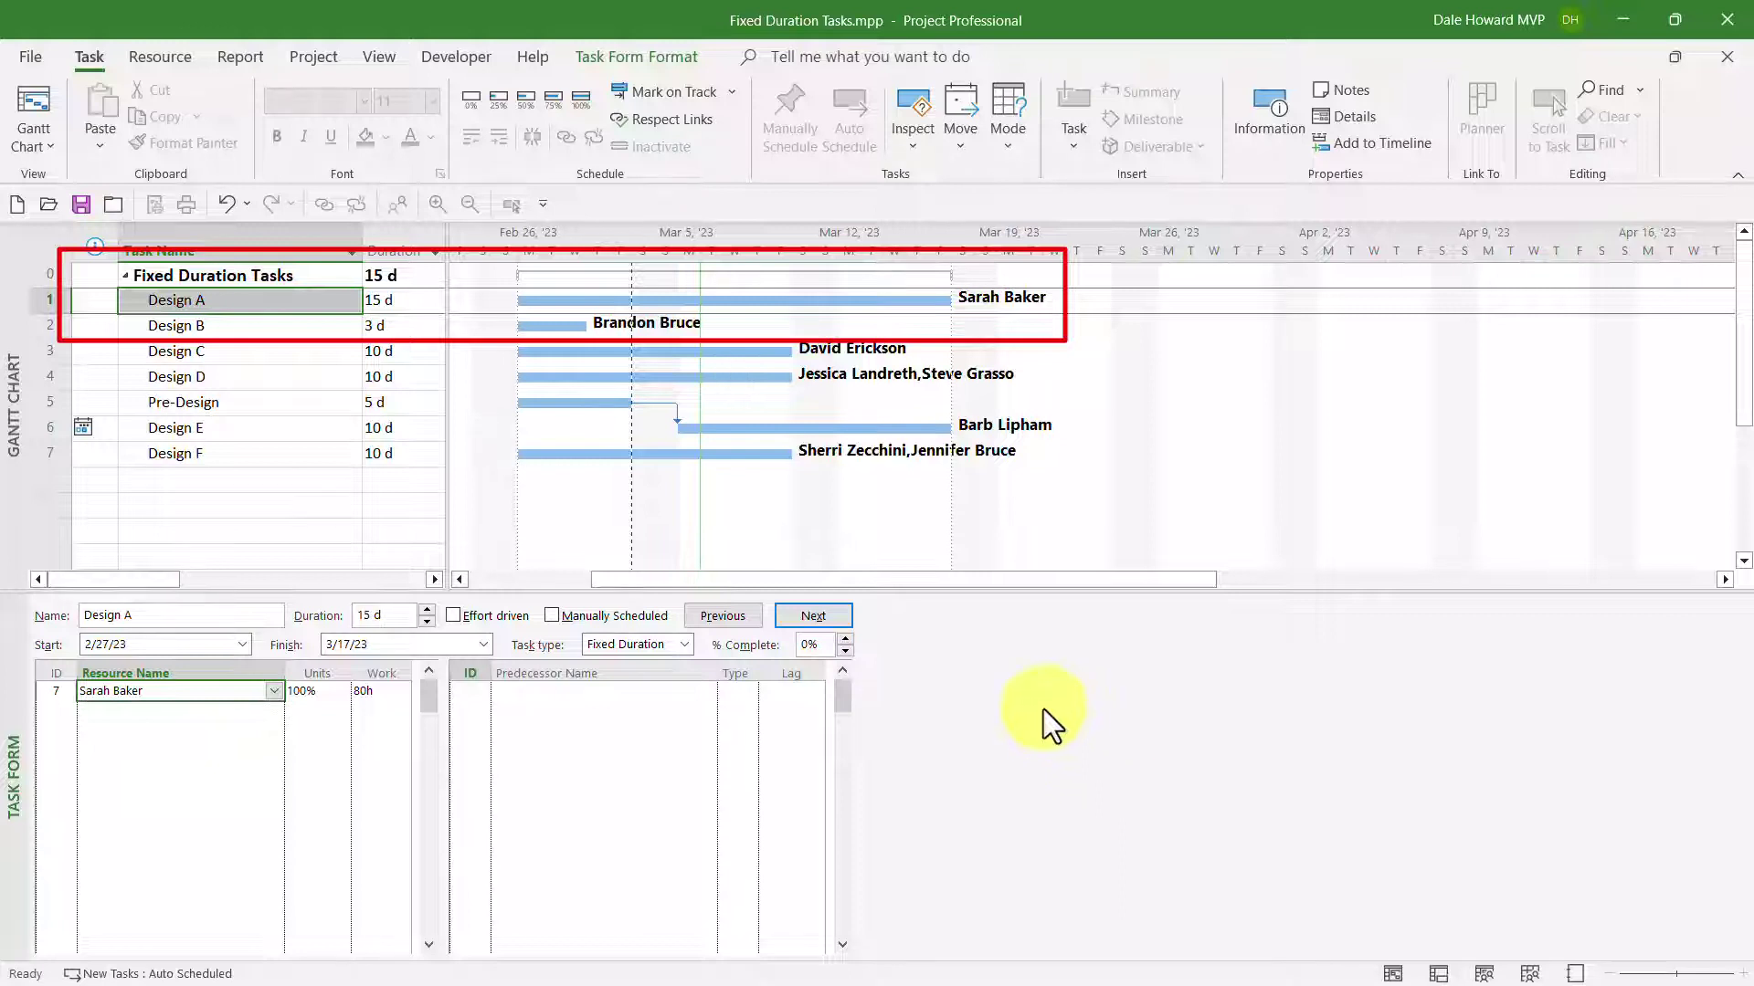
Step: Go to Design B and switch the lower pane from the Task Form to the _Task Progress Tracking - Simple view
left_click(842, 616)
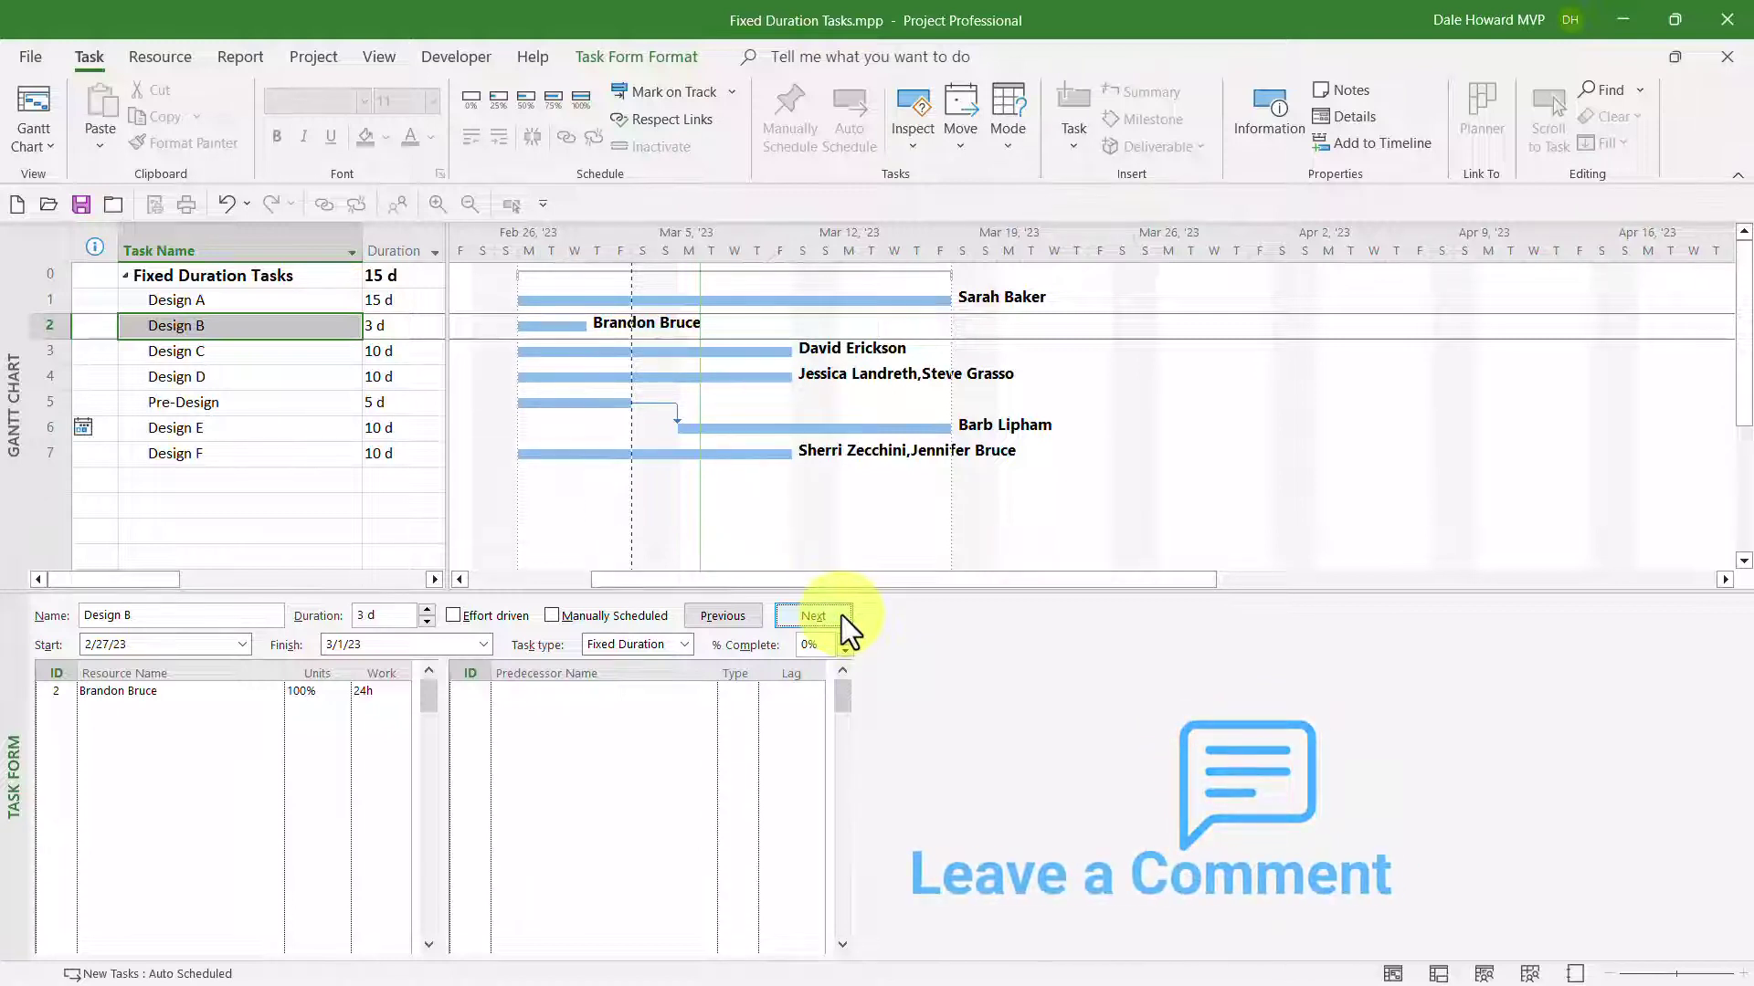
right_click(9, 685)
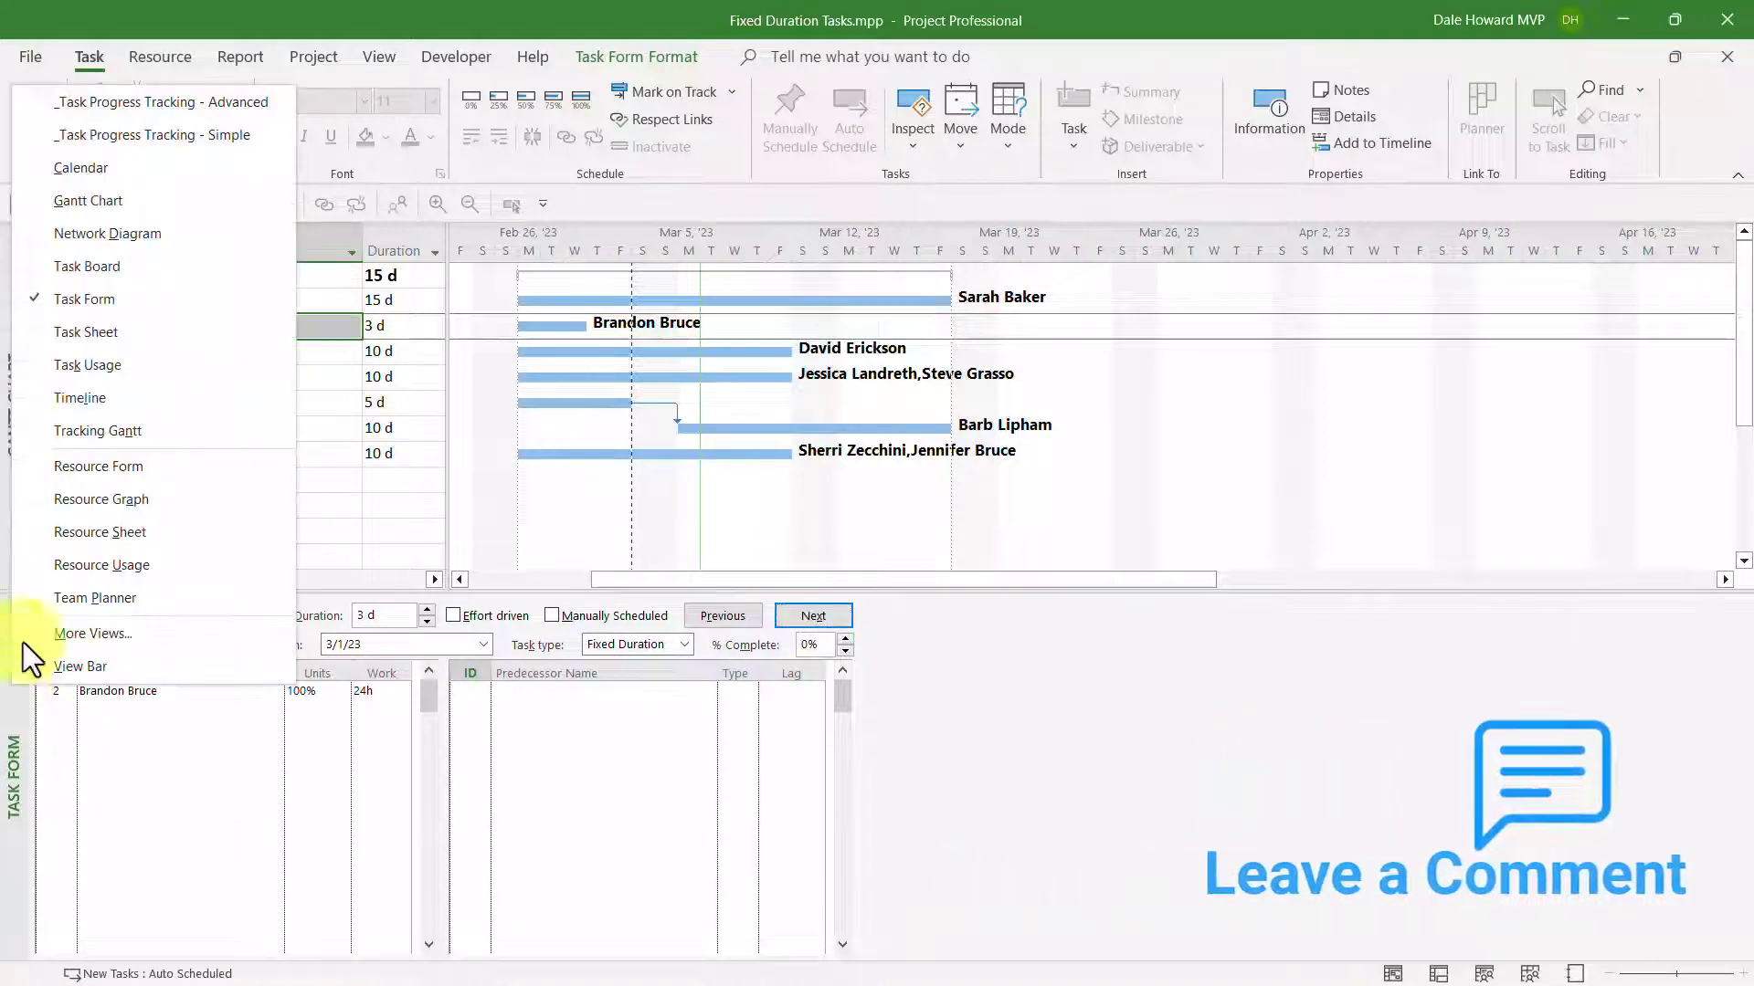
left_click(113, 139)
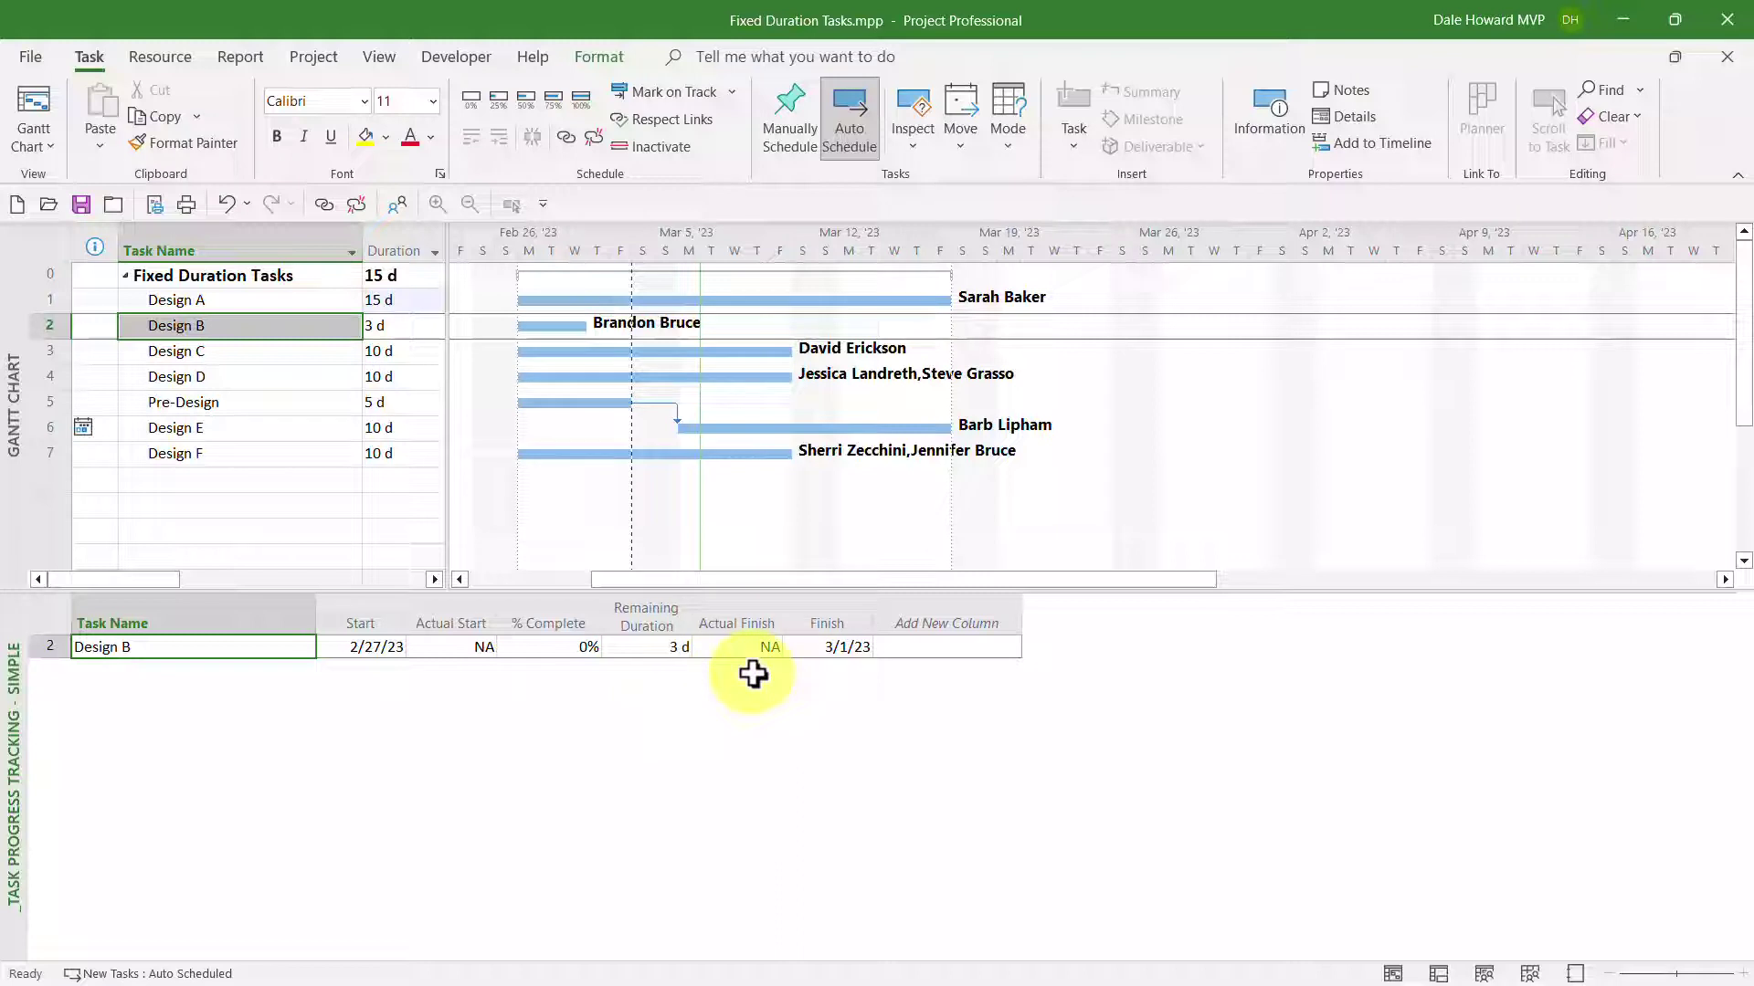
Step: Record an actual start of 2/27/23 and an actual finish of 3/3/23 for Design B, accepting the duration change
left_click(452, 649)
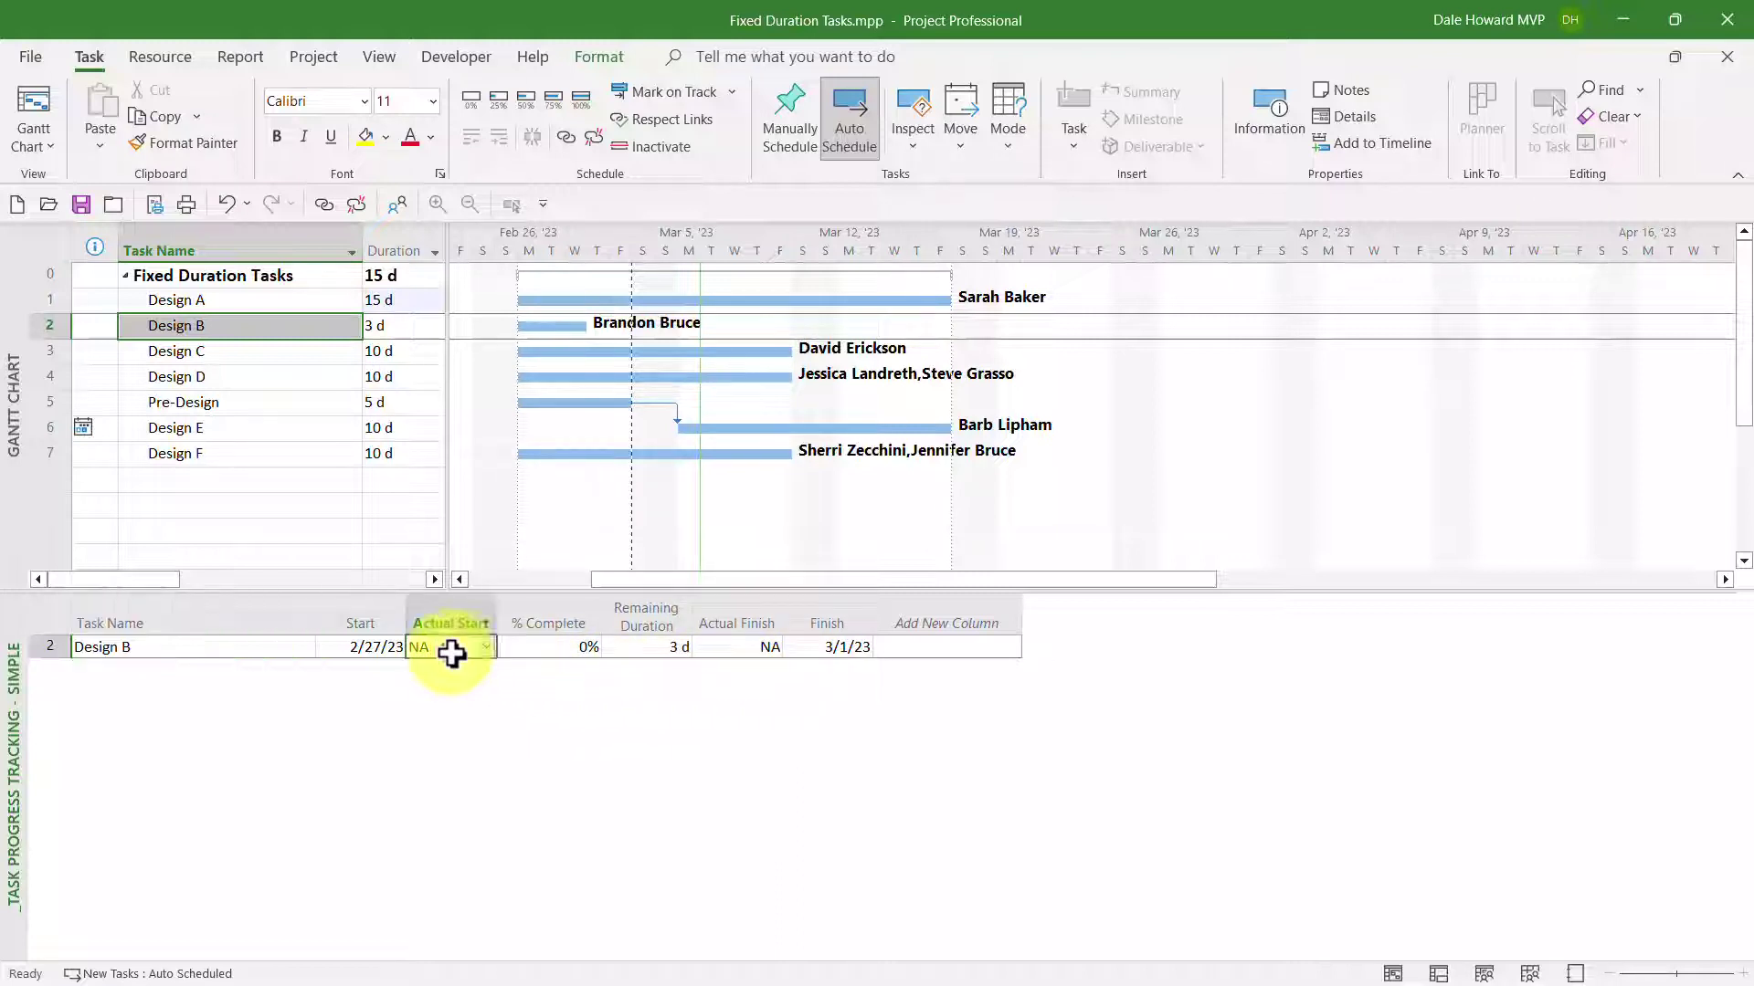
left_click(485, 647)
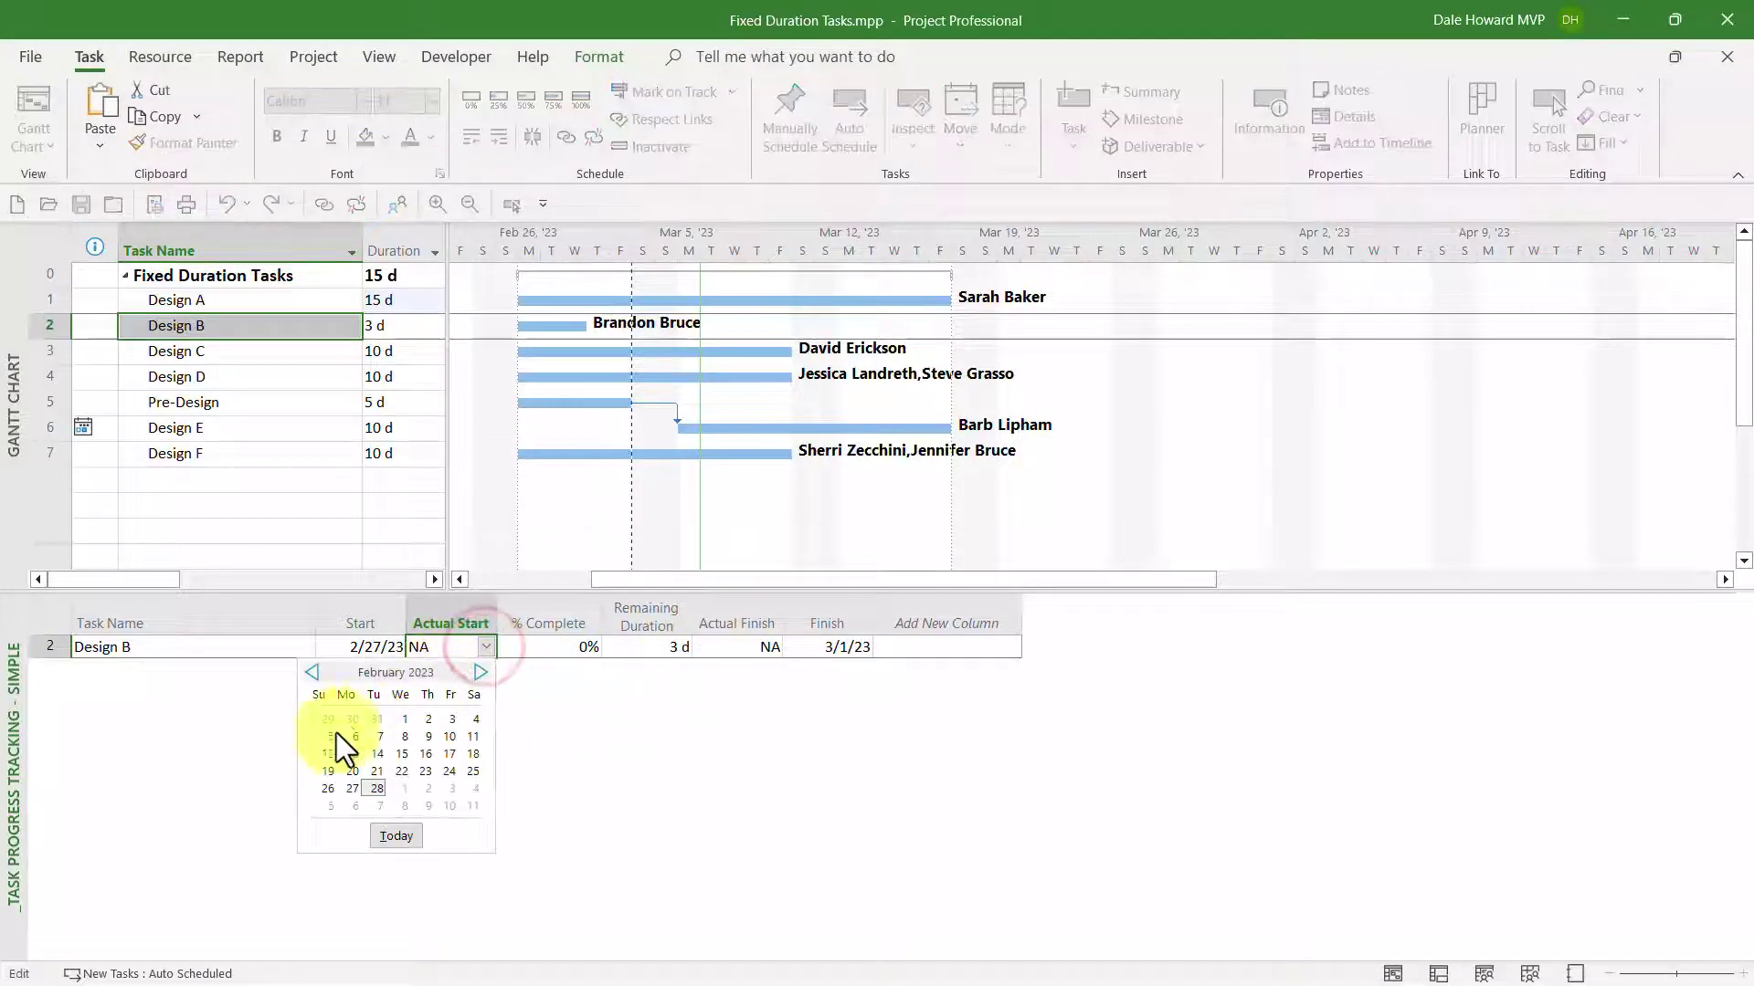
left_click(352, 787)
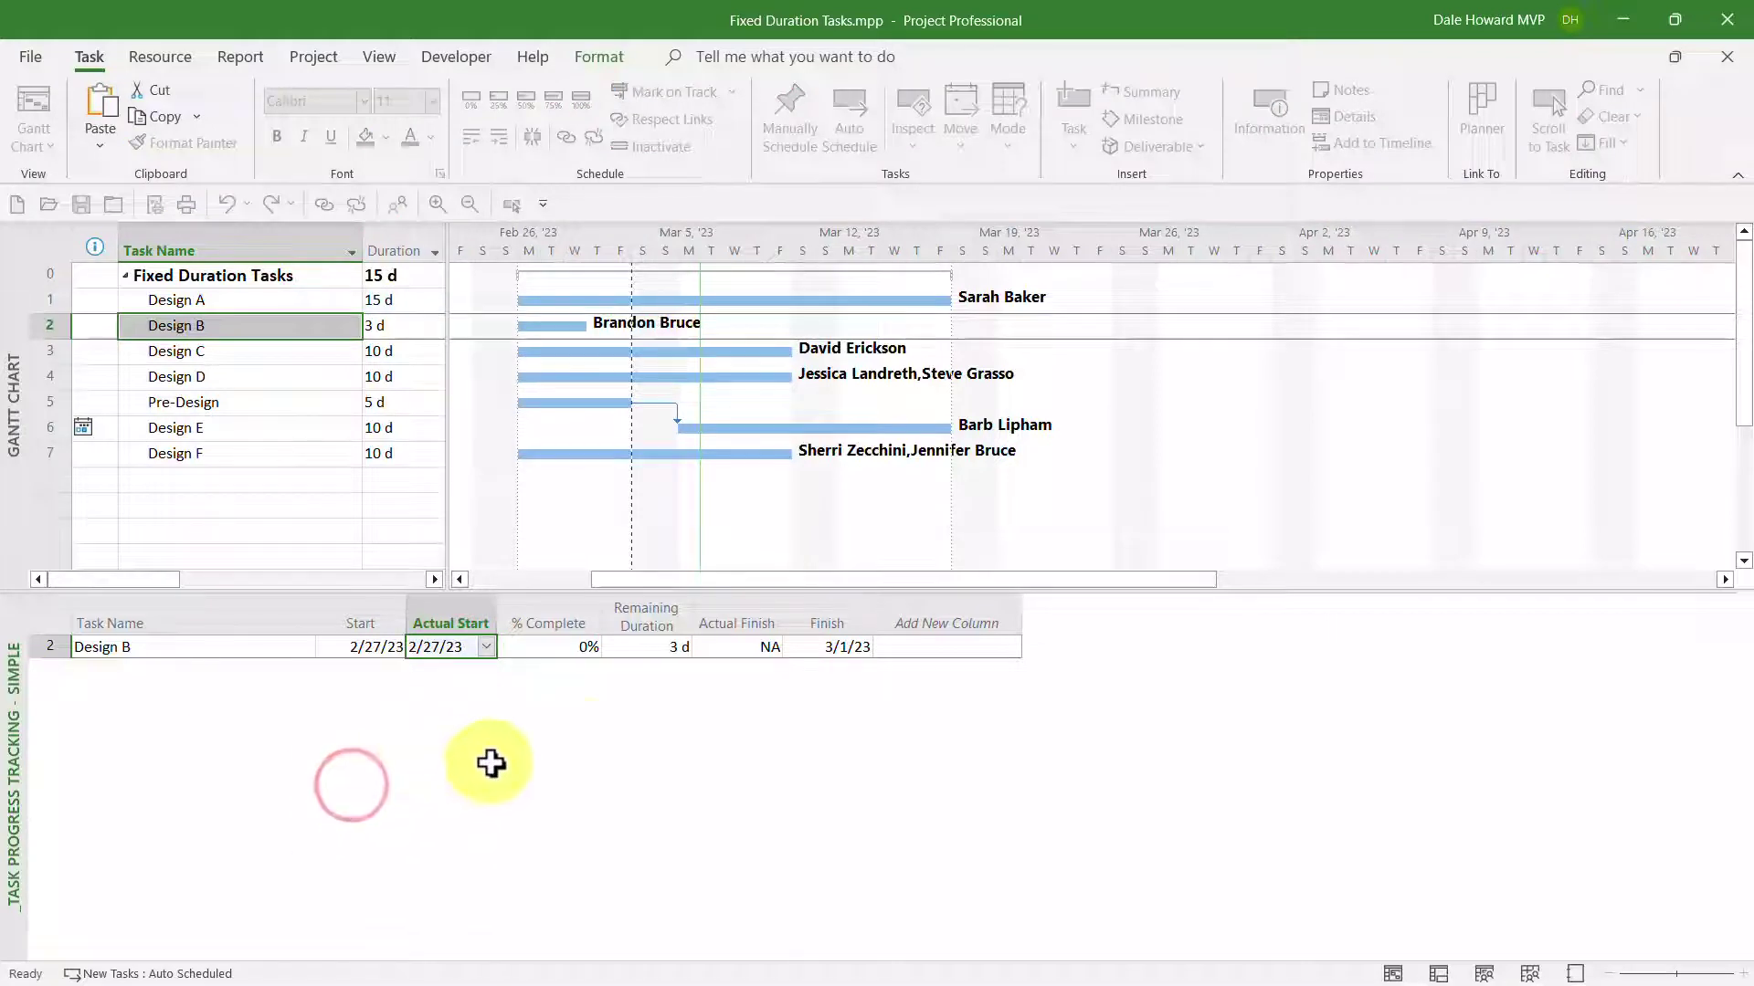
left_click(761, 649)
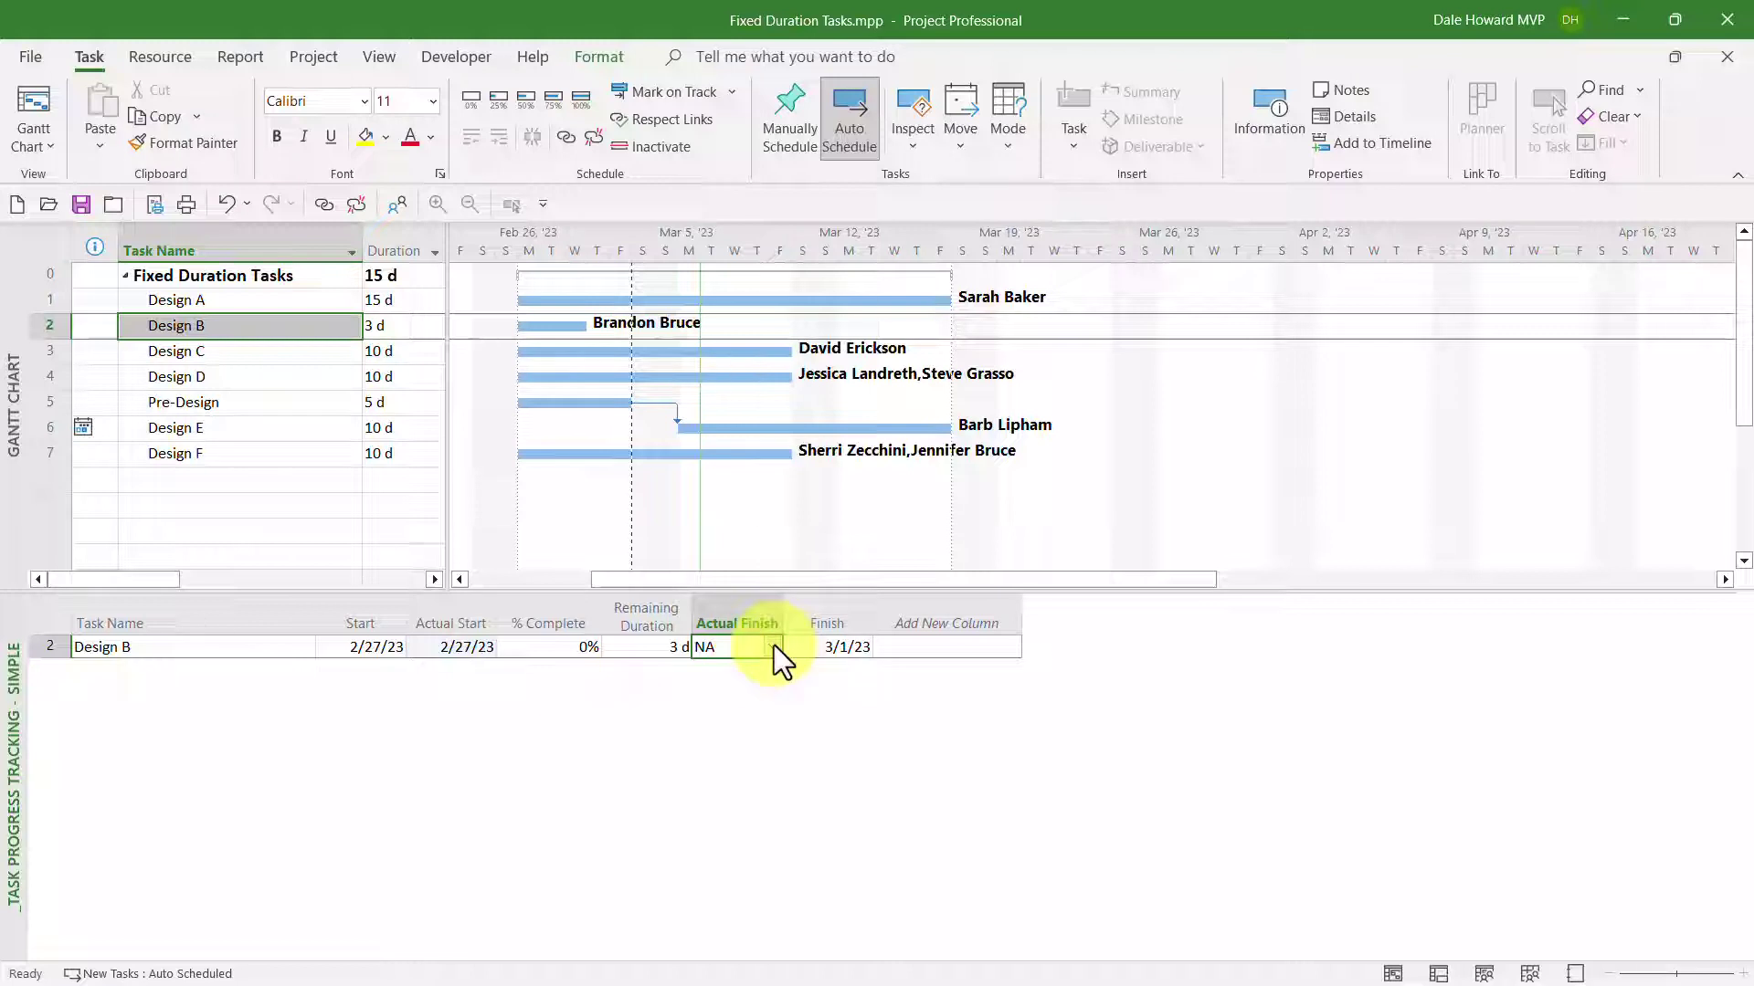
left_click(774, 646)
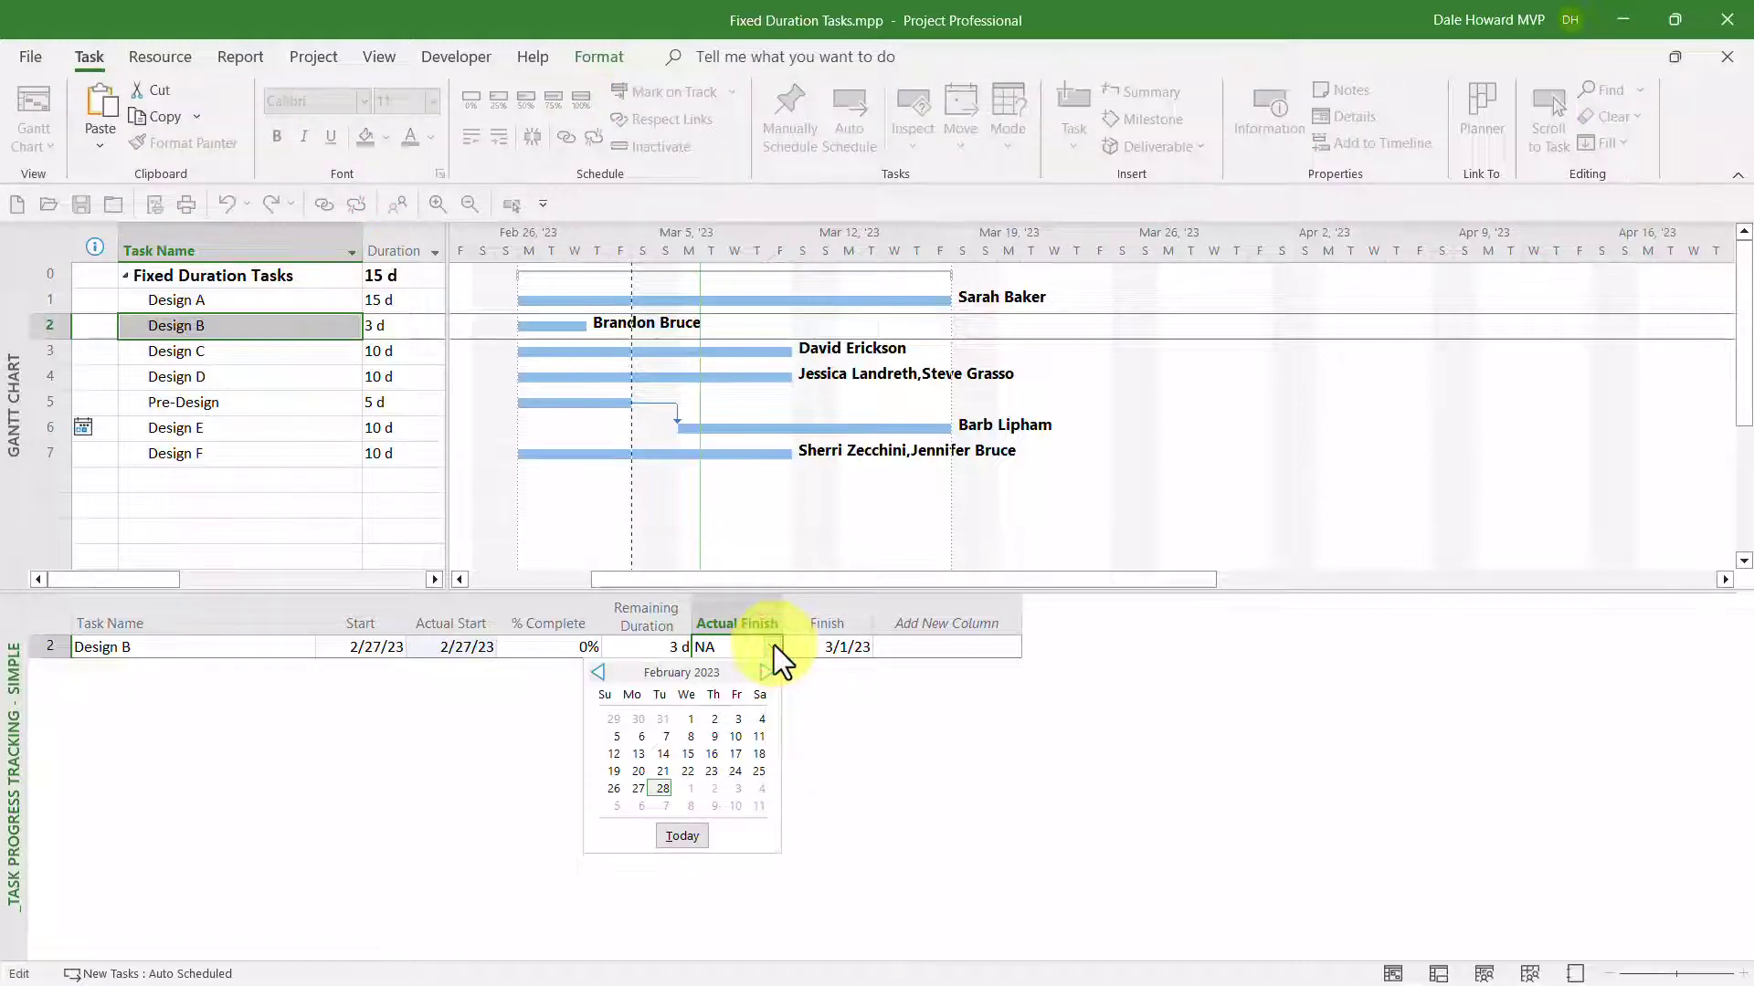
left_click(733, 789)
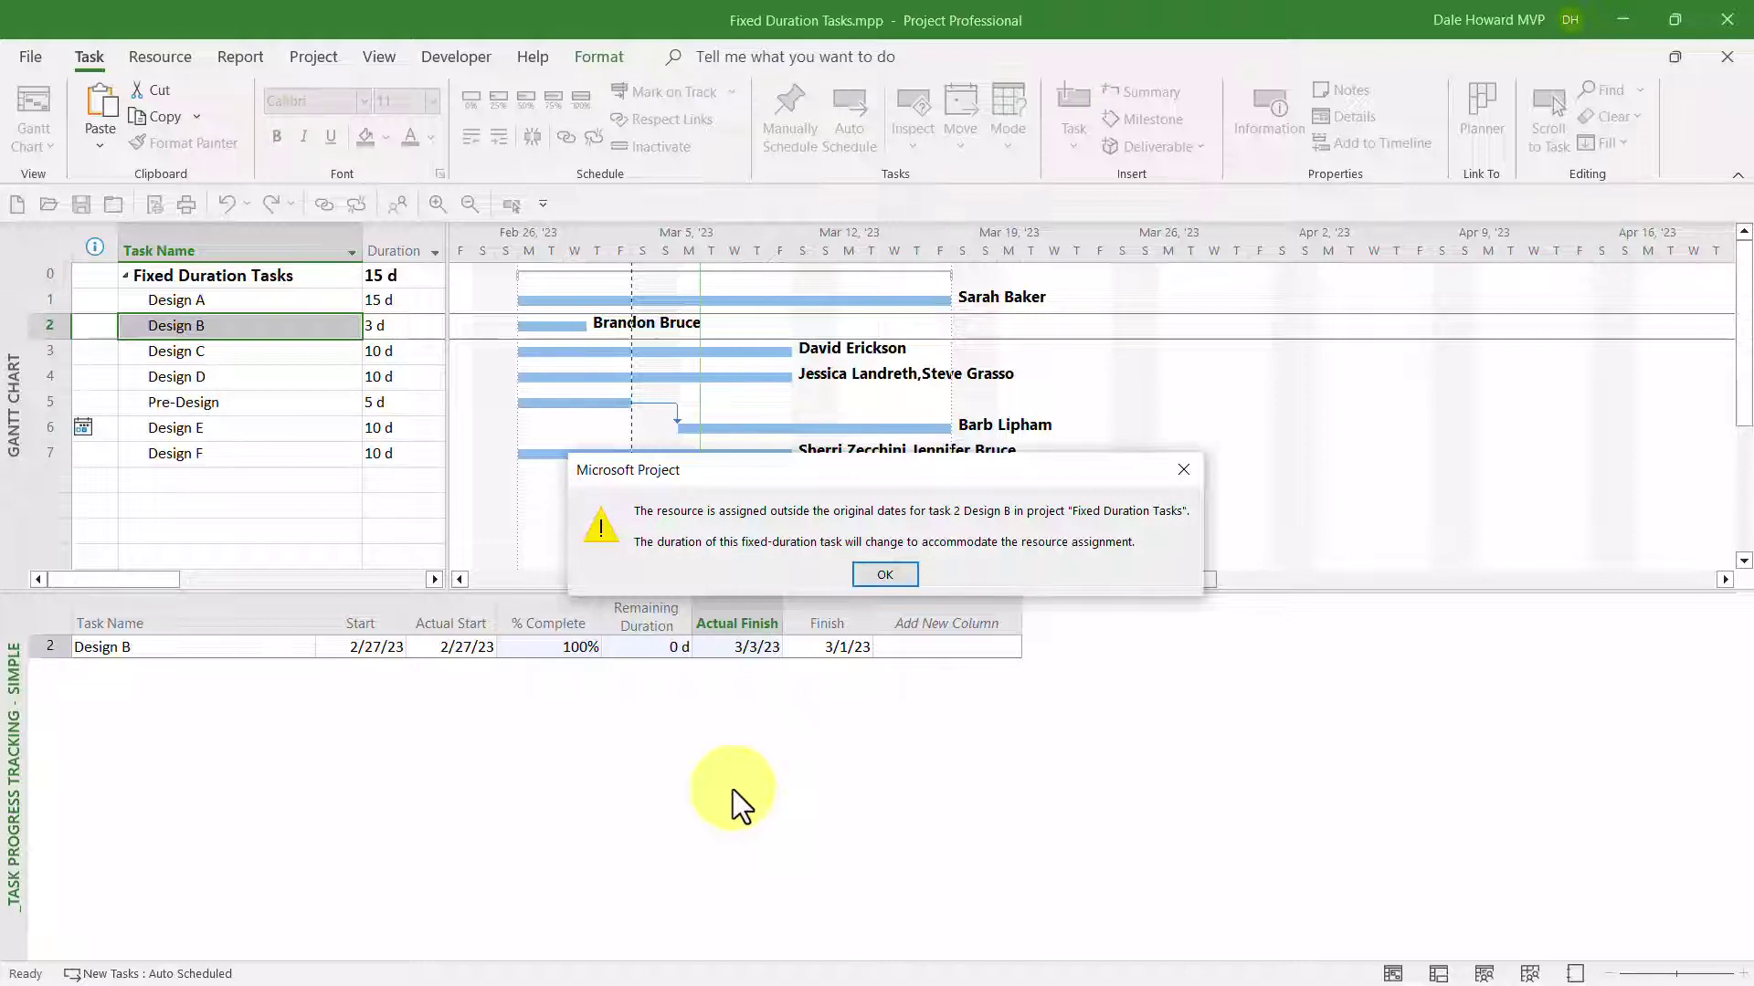
left_click(910, 567)
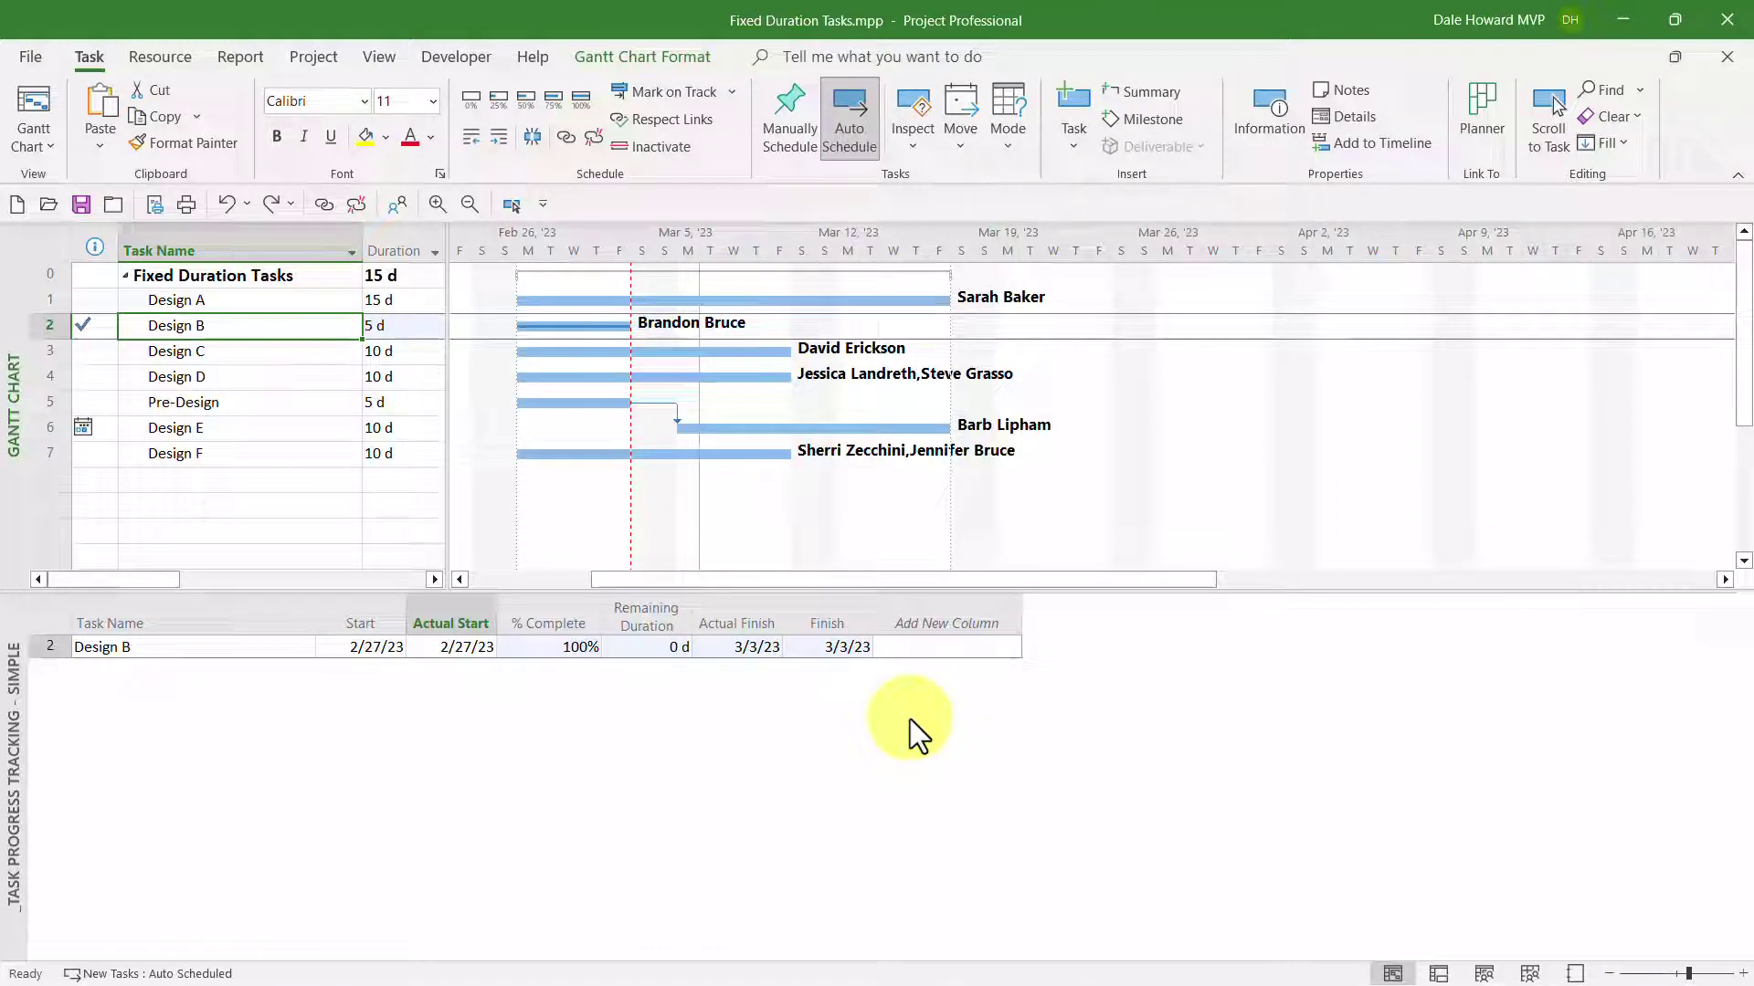
Step: Set the actual start of Design C to 2/27/23
left_click(268, 357)
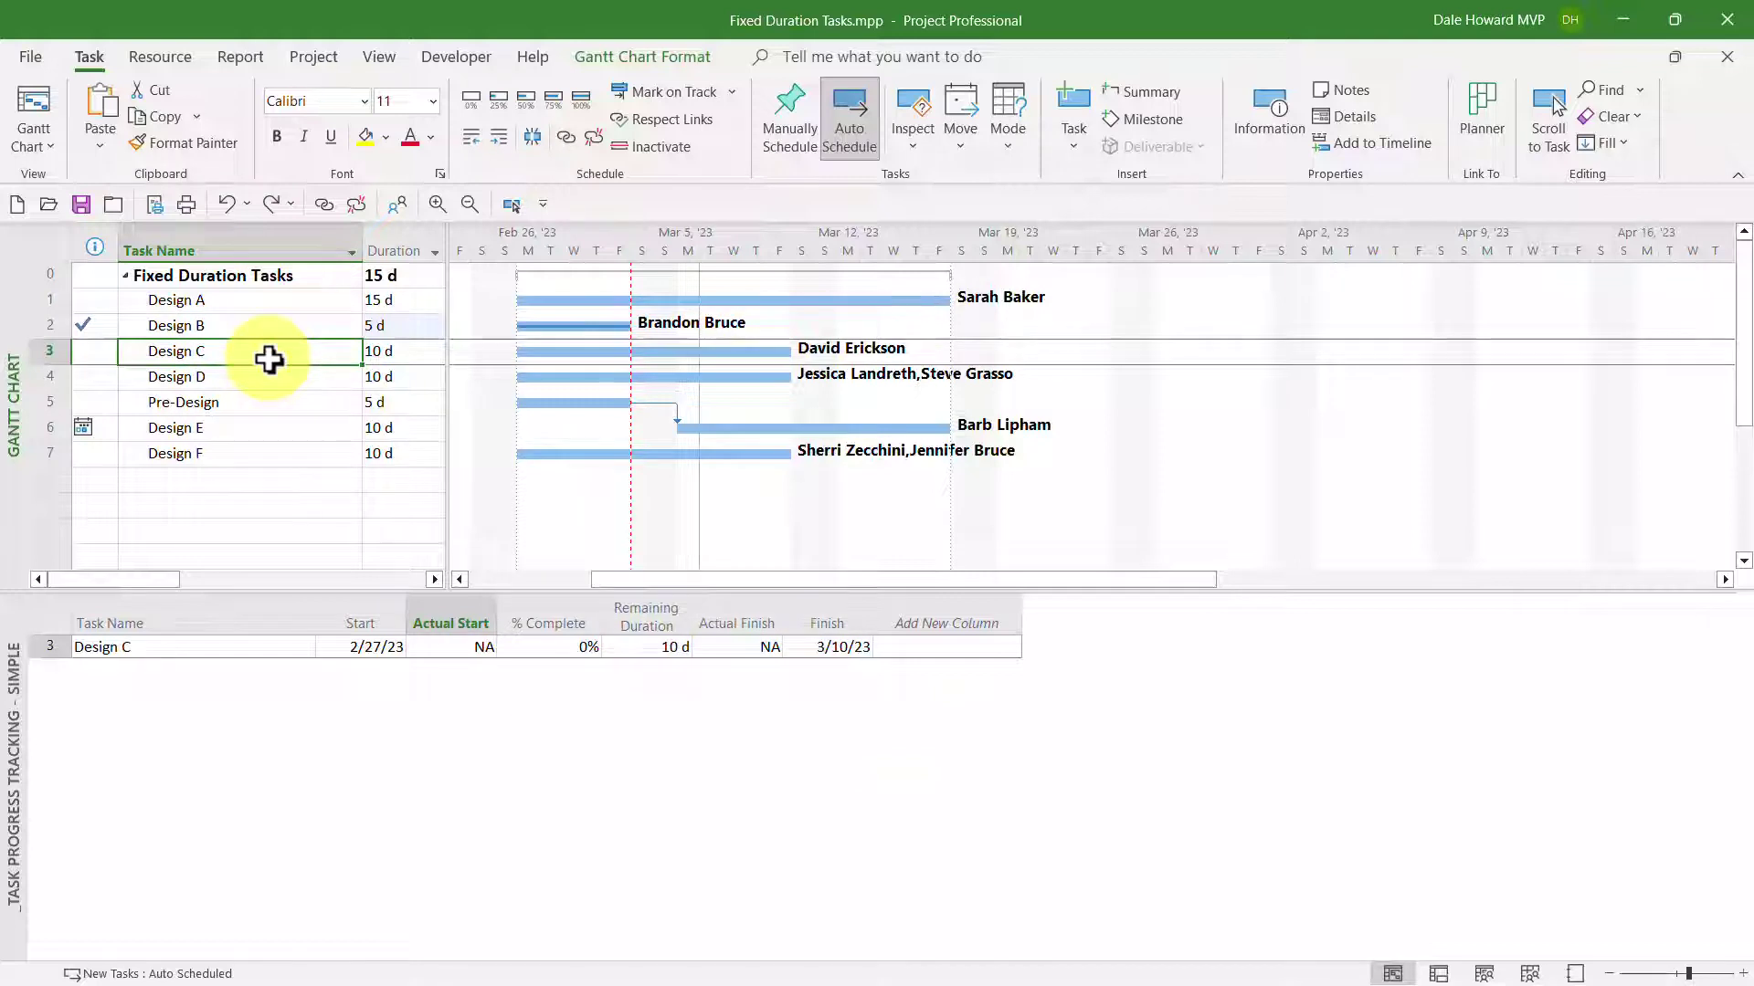
left_click(459, 655)
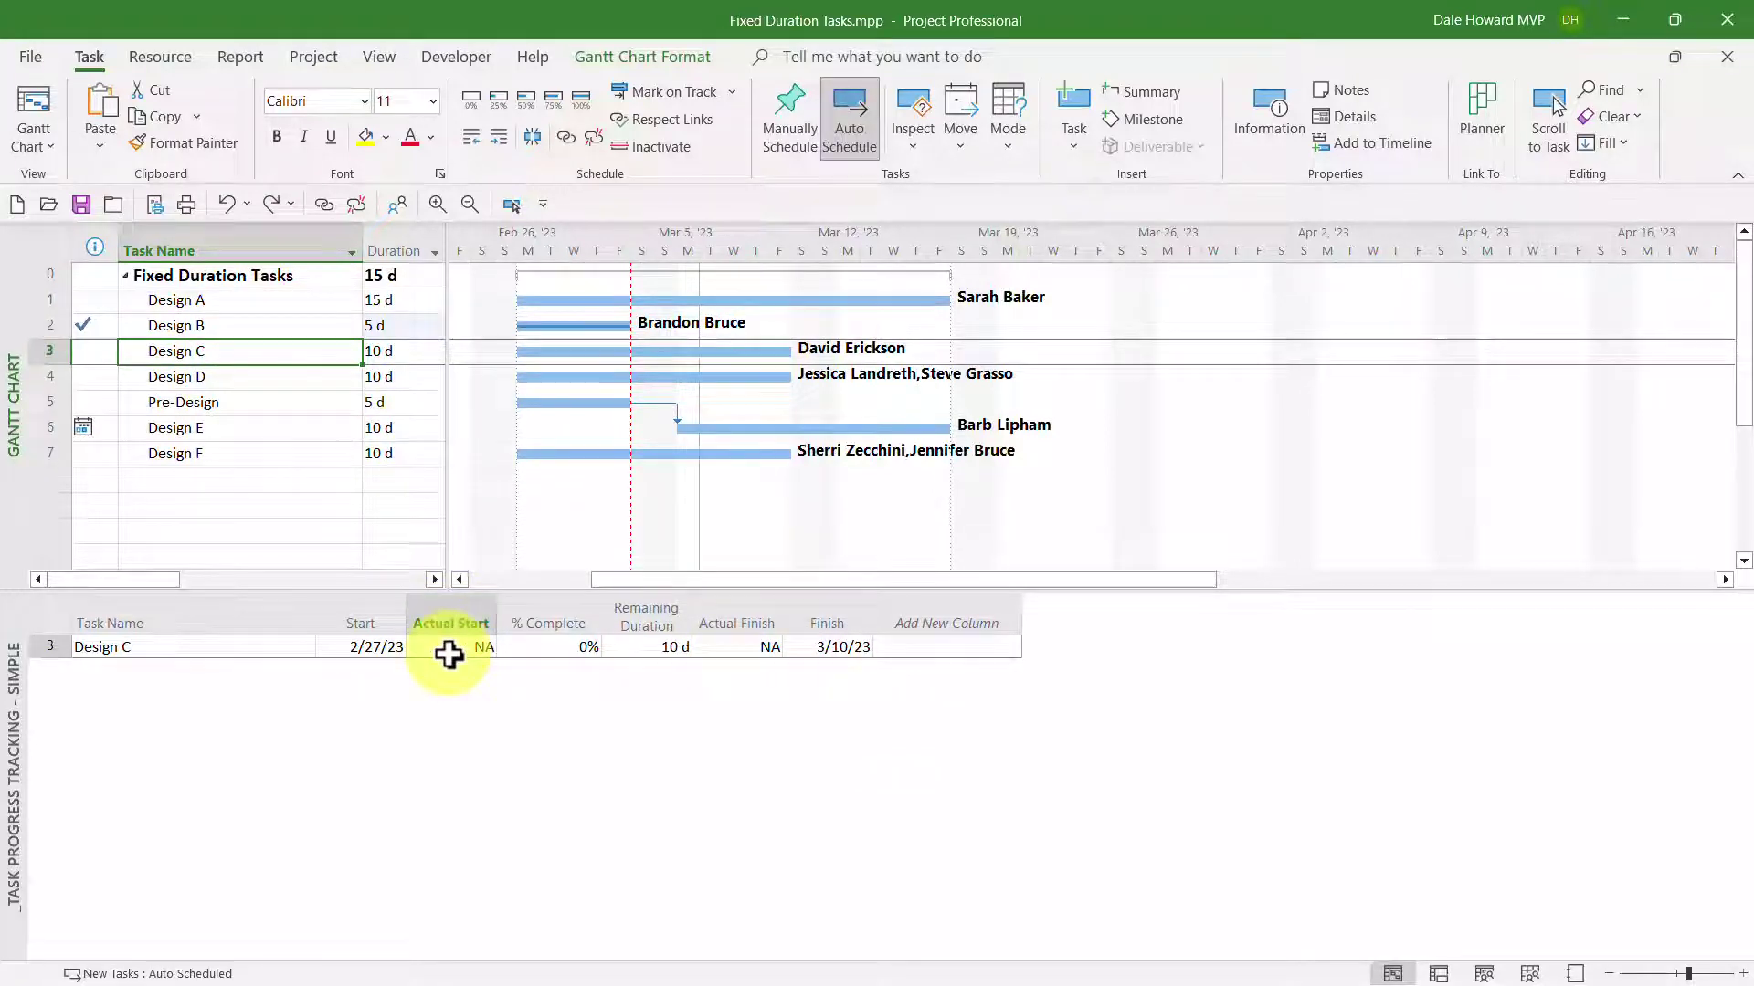
left_click(457, 654)
left_click(486, 647)
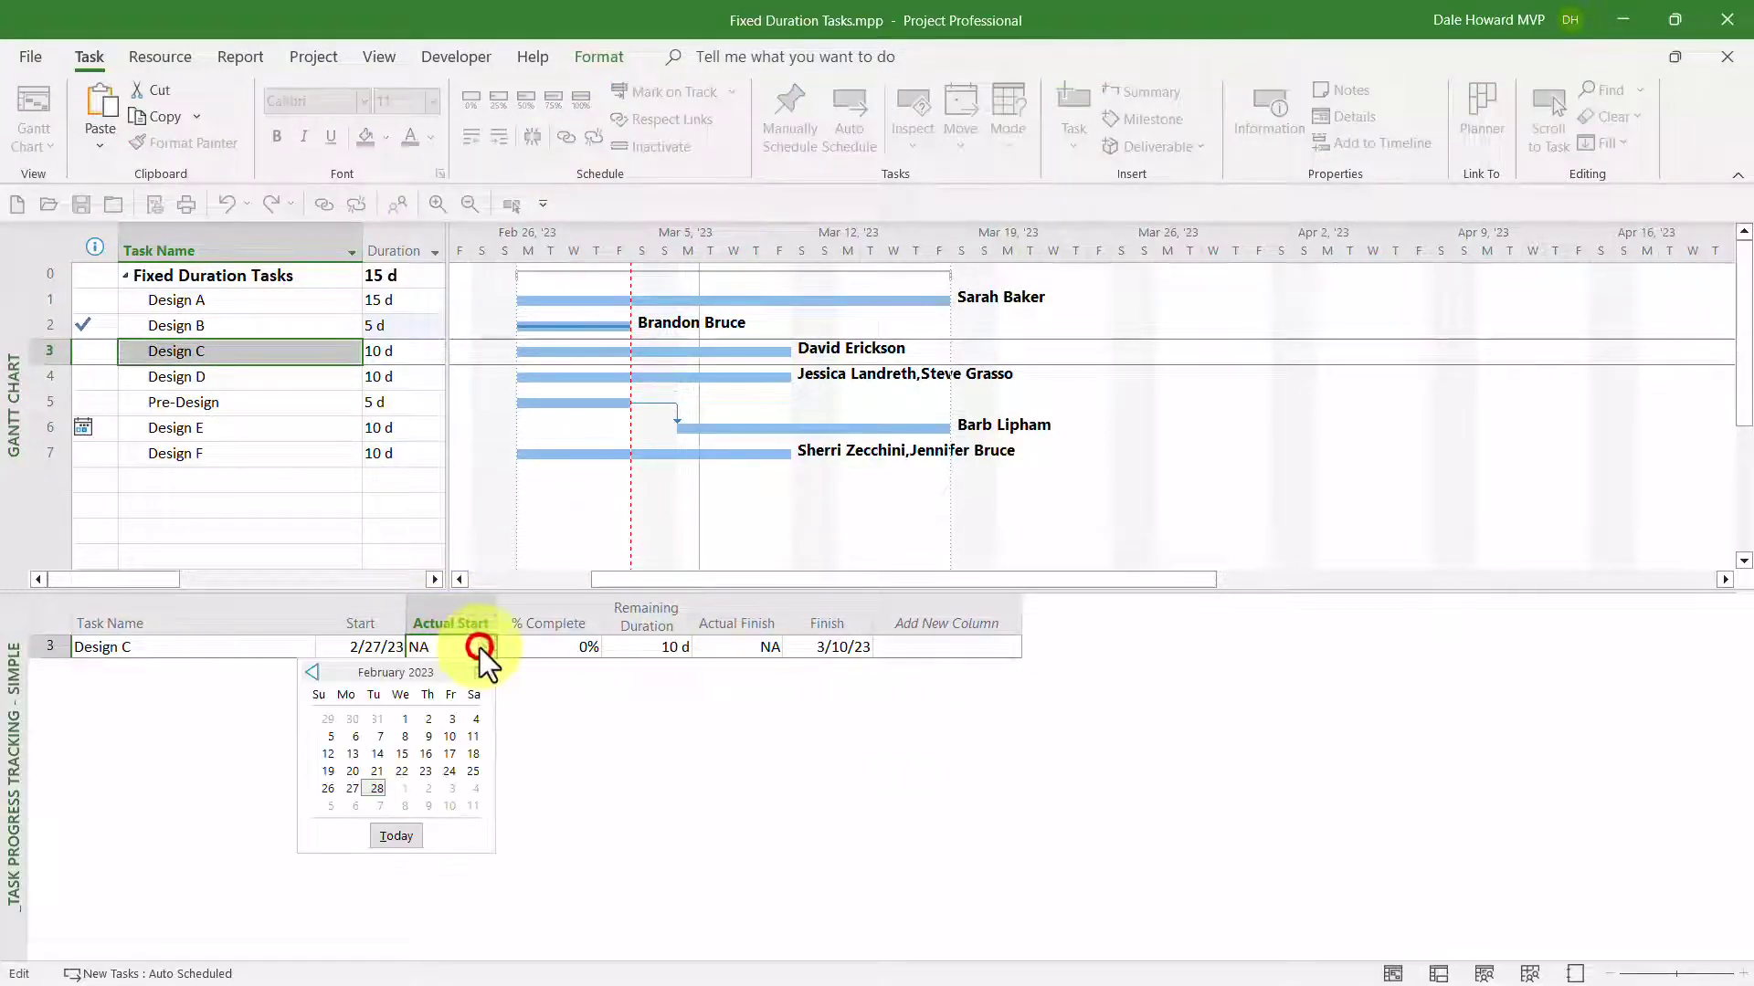
left_click(354, 790)
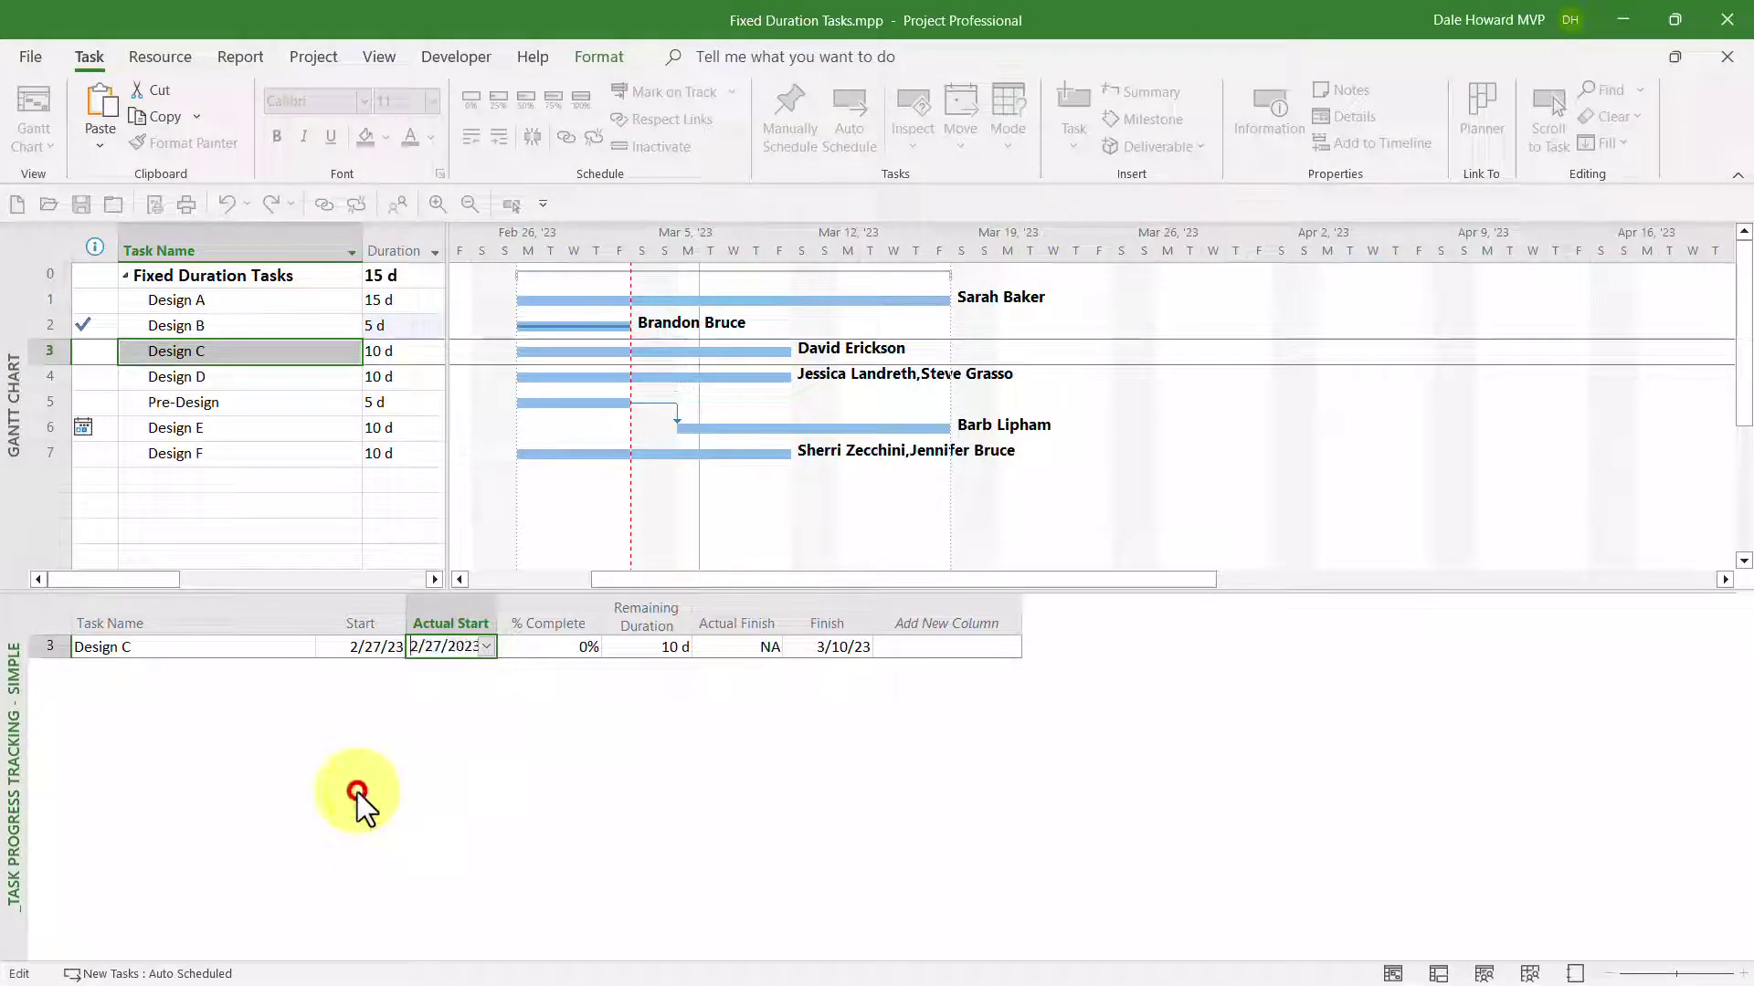
Step: Set the percent complete of Design C to 50%
left_click(566, 651)
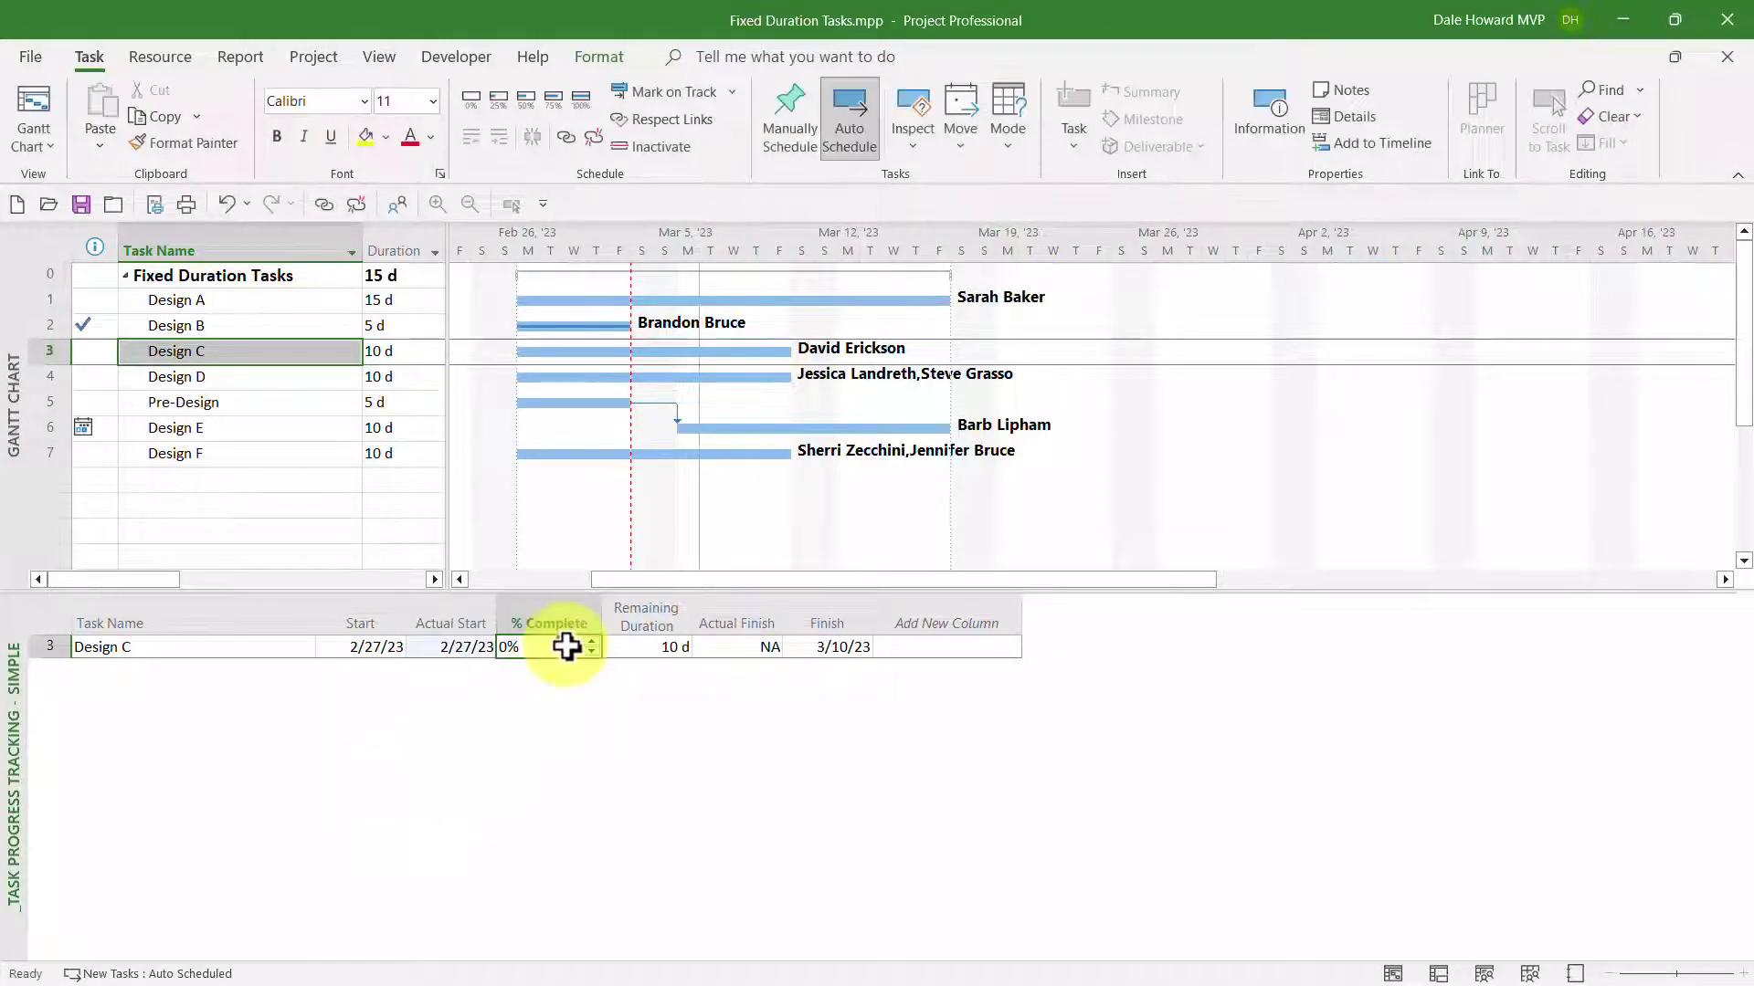
left_click(592, 639)
left_click(594, 639)
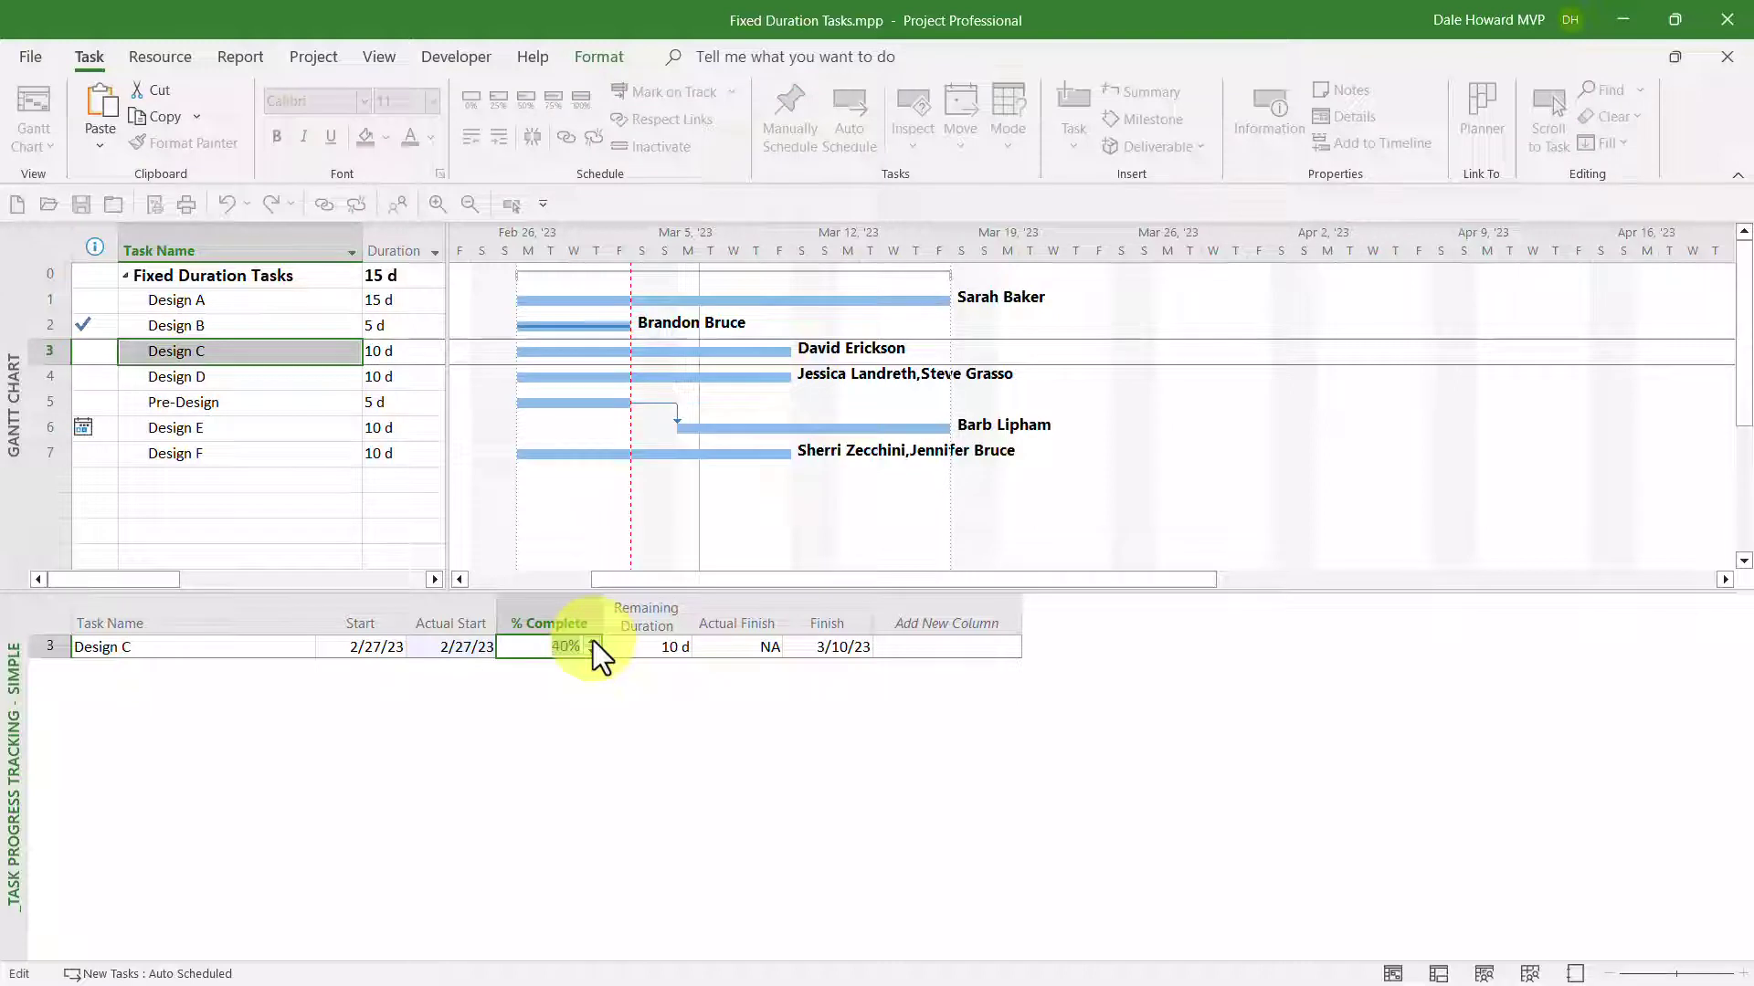
left_click(593, 639)
Step: Set the remaining duration of Design C to 7 d
left_click(650, 648)
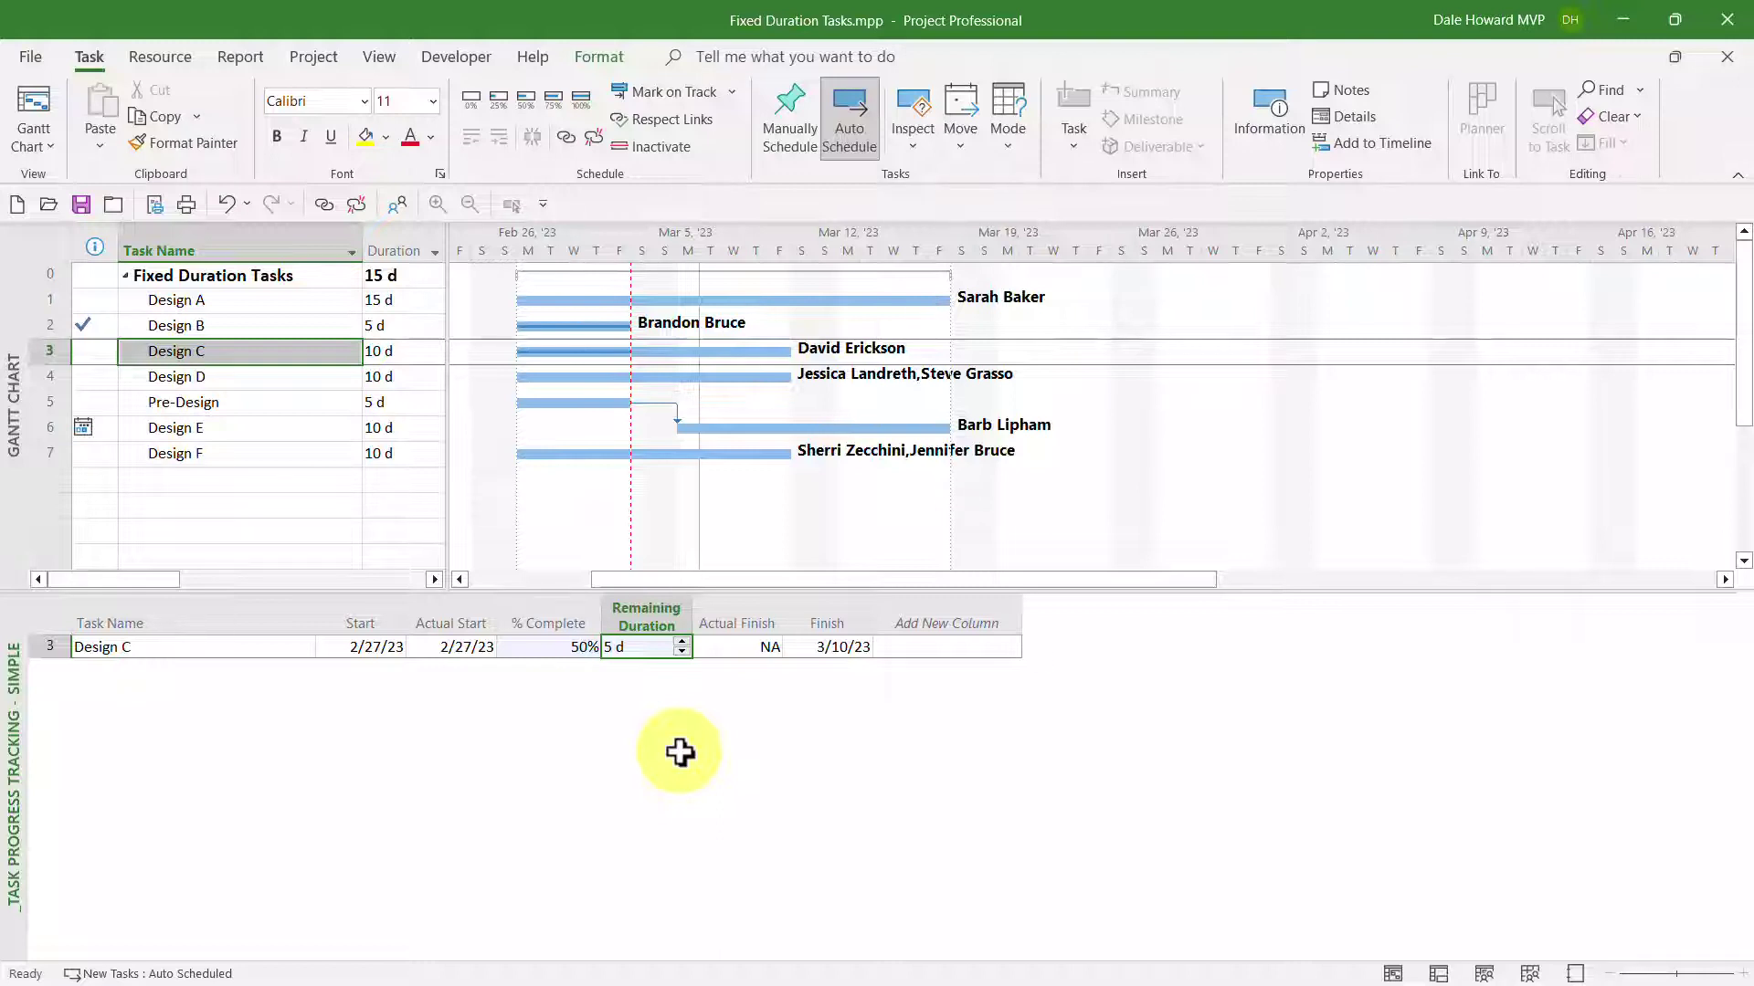
left_click(683, 641)
left_click(683, 641)
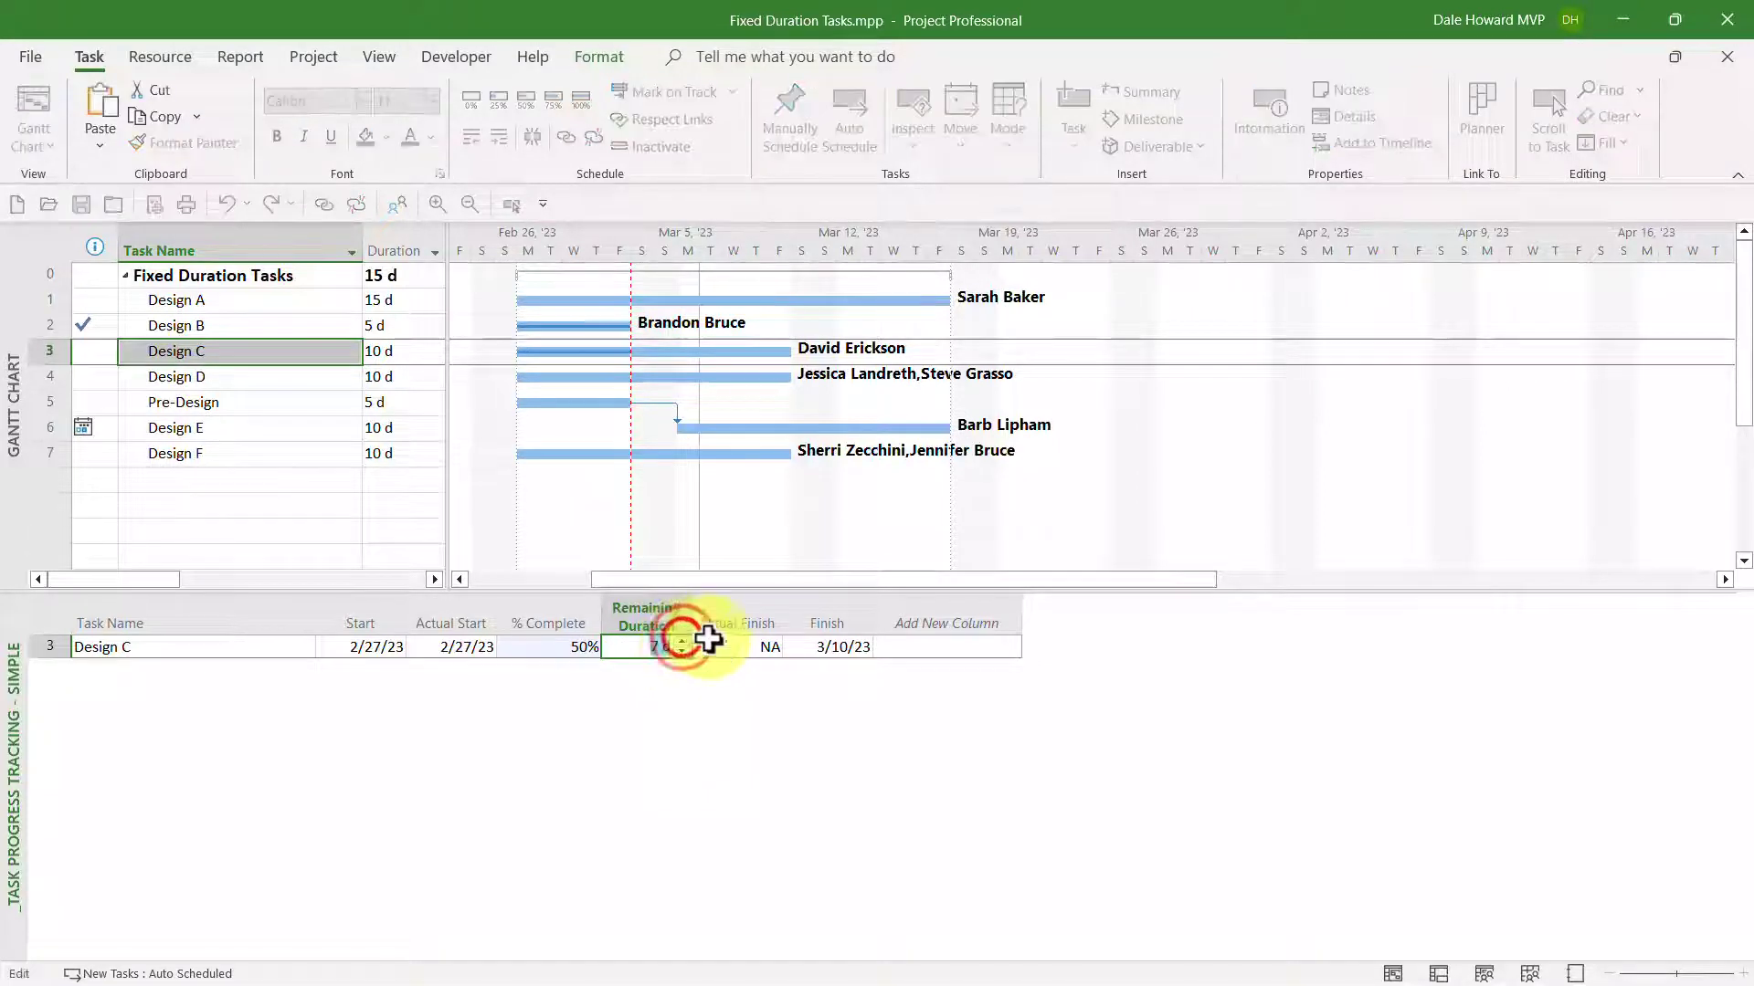
left_click(768, 645)
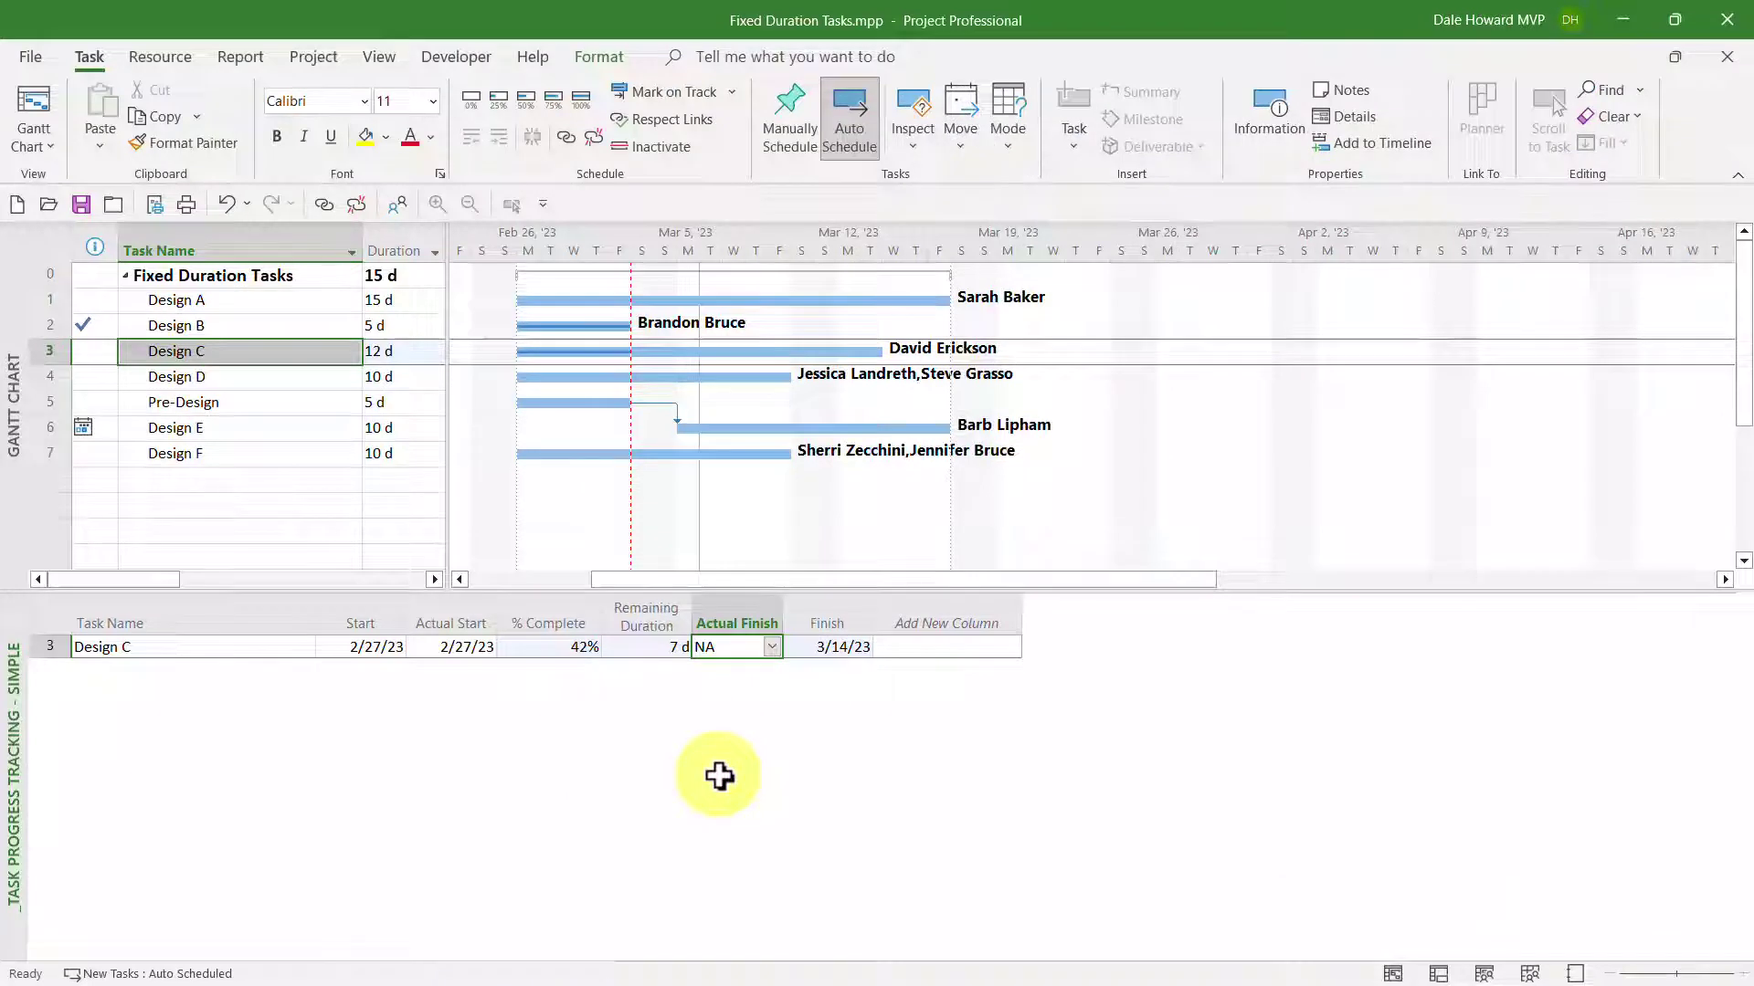
Step: Show Design D in the _Task Progress Tracking - Advanced view and widen the table to reveal its columns through Finish
left_click(259, 379)
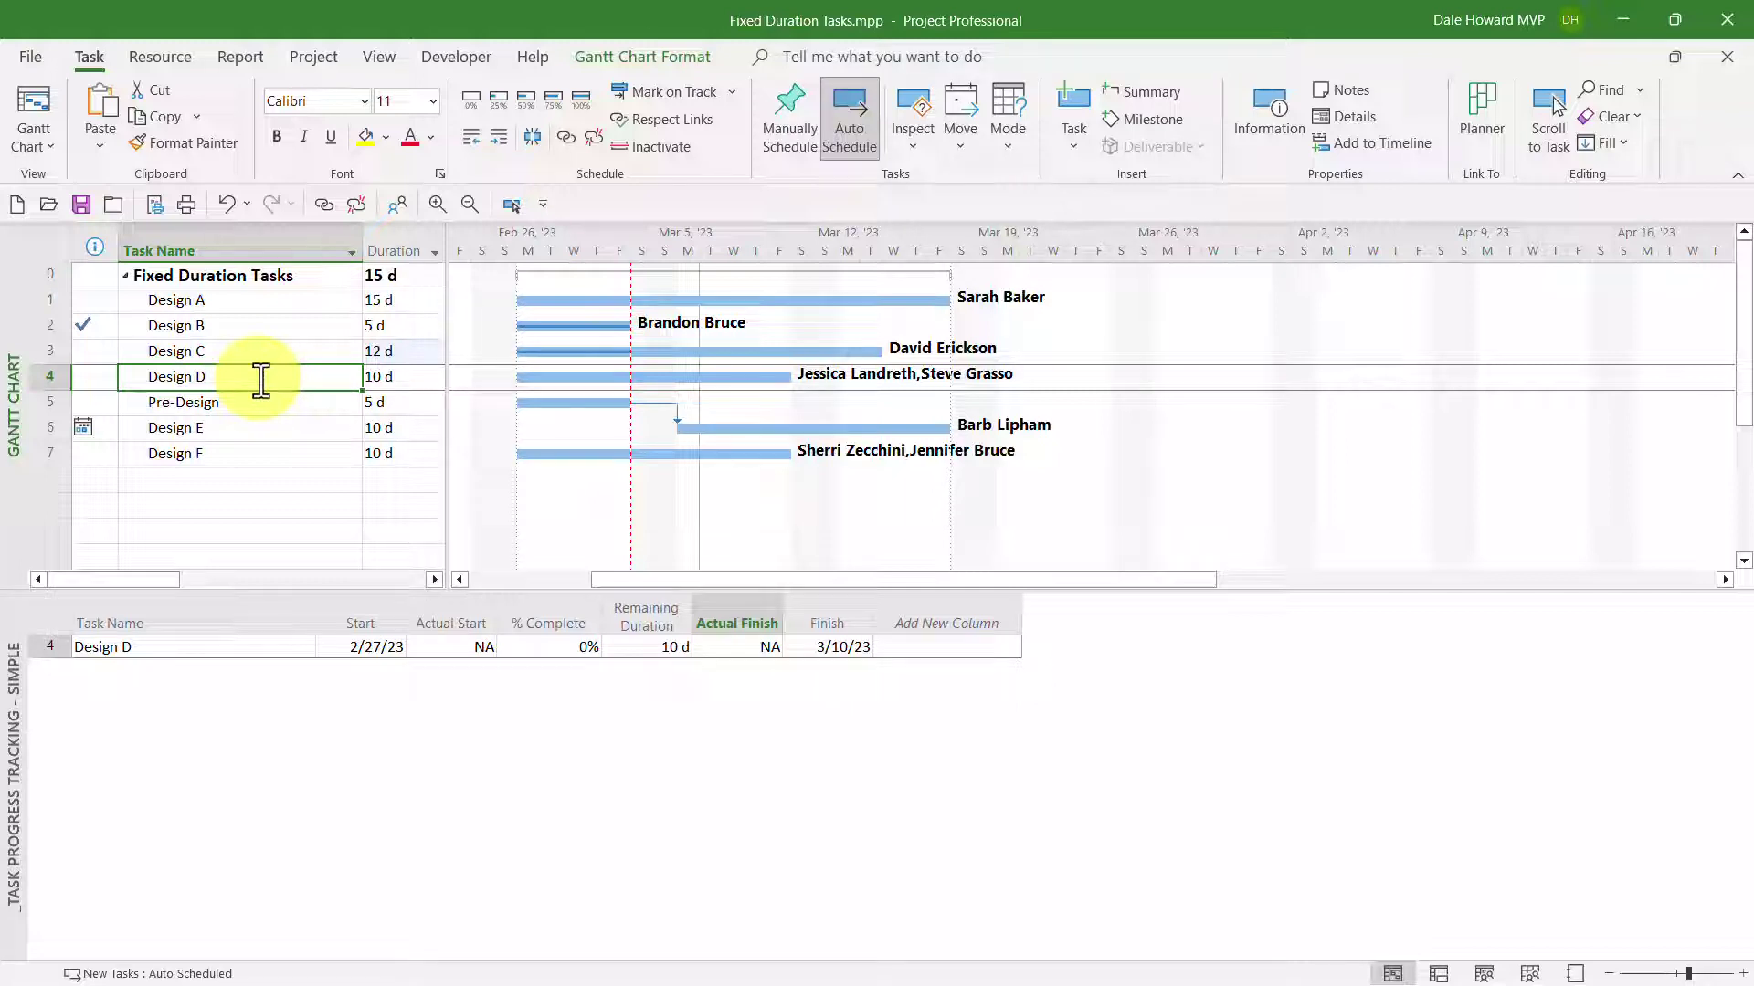
right_click(7, 750)
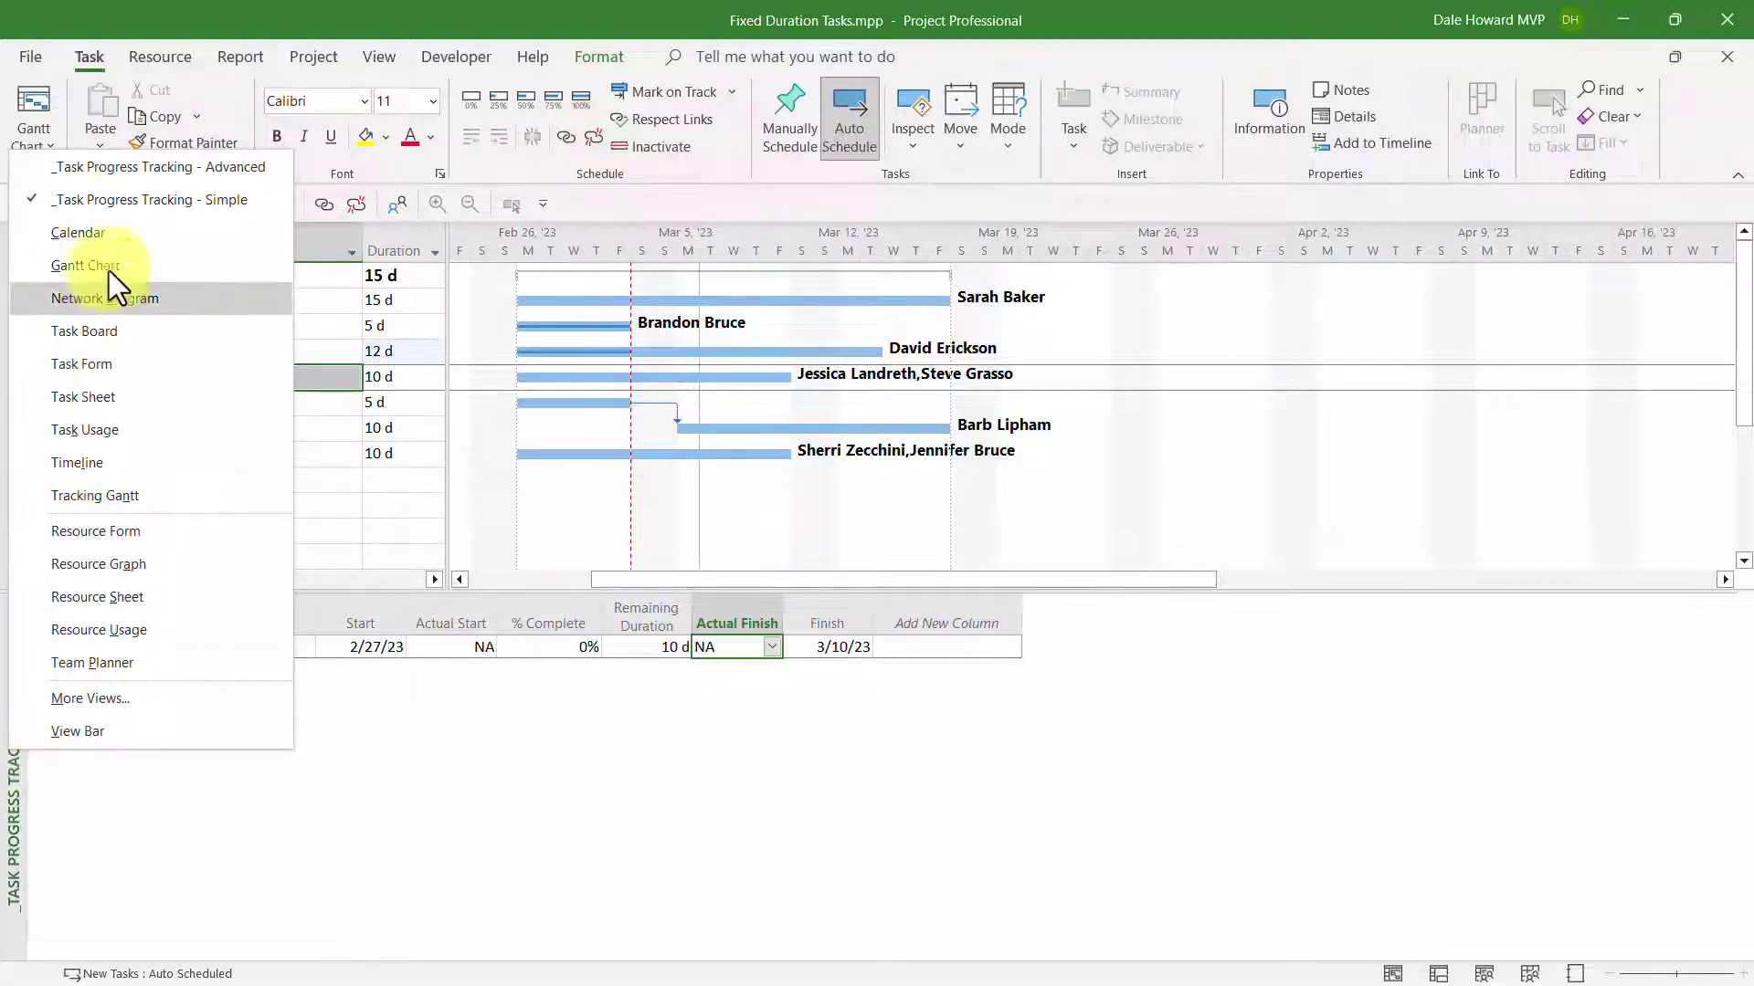
left_click(155, 168)
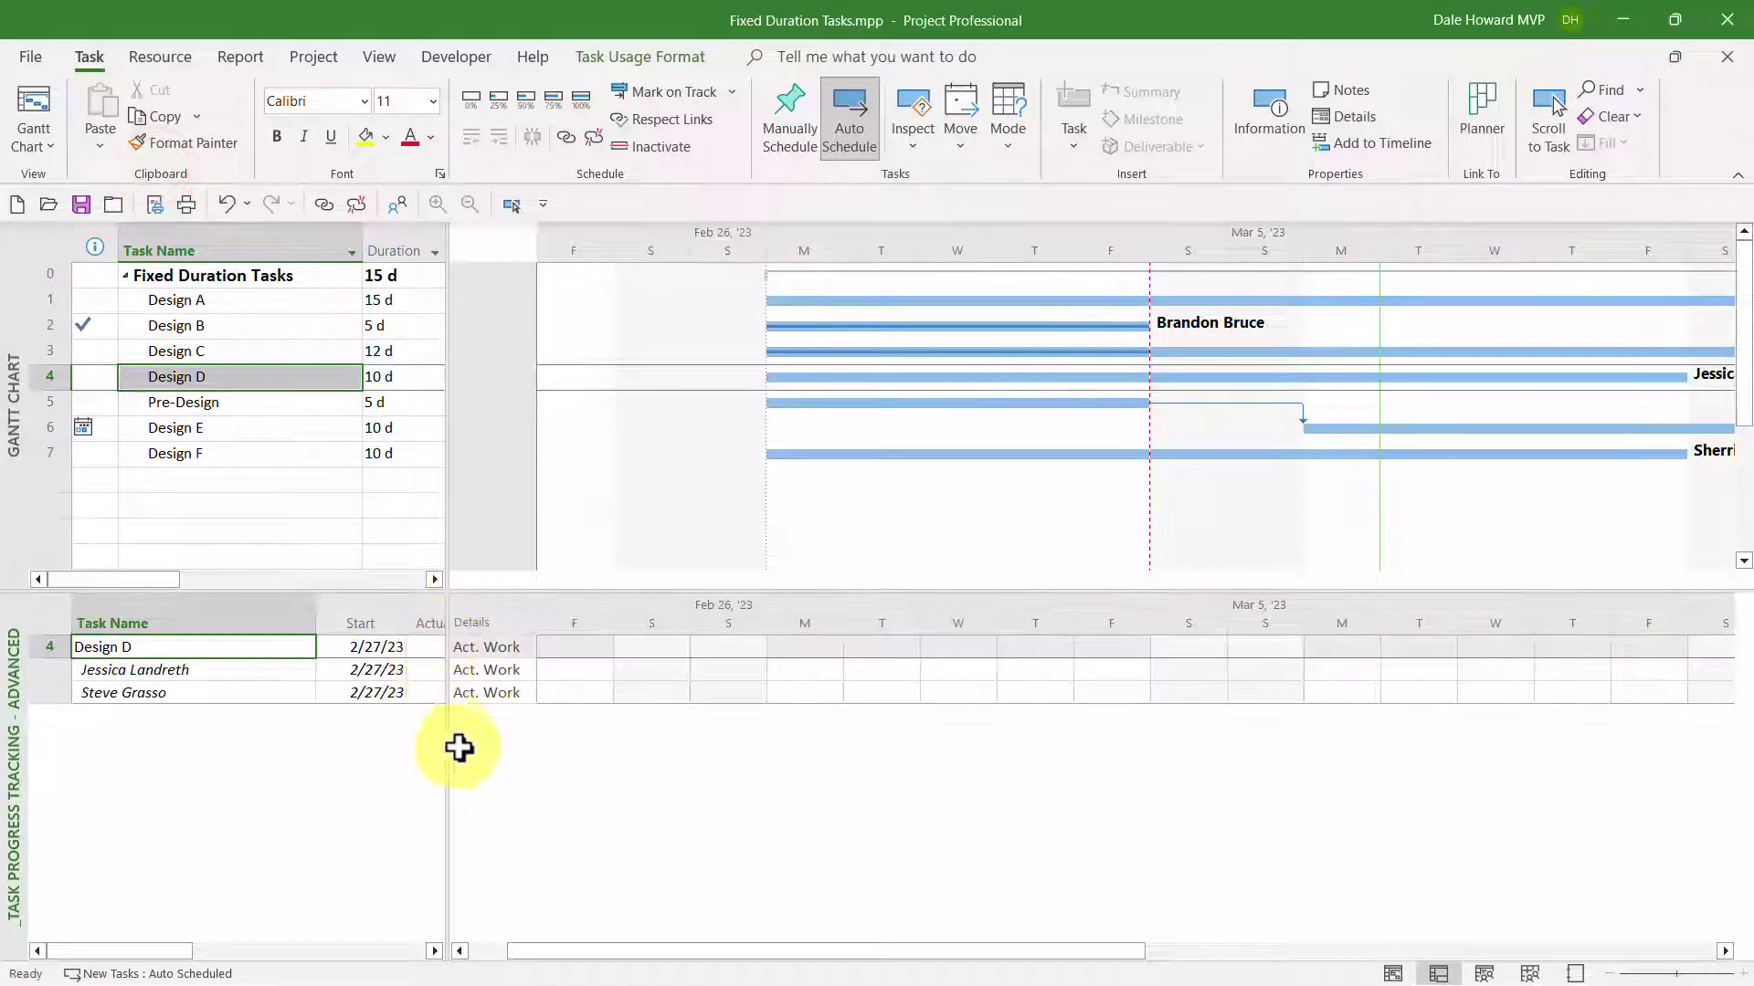
left_click_drag(447, 796, 908, 825)
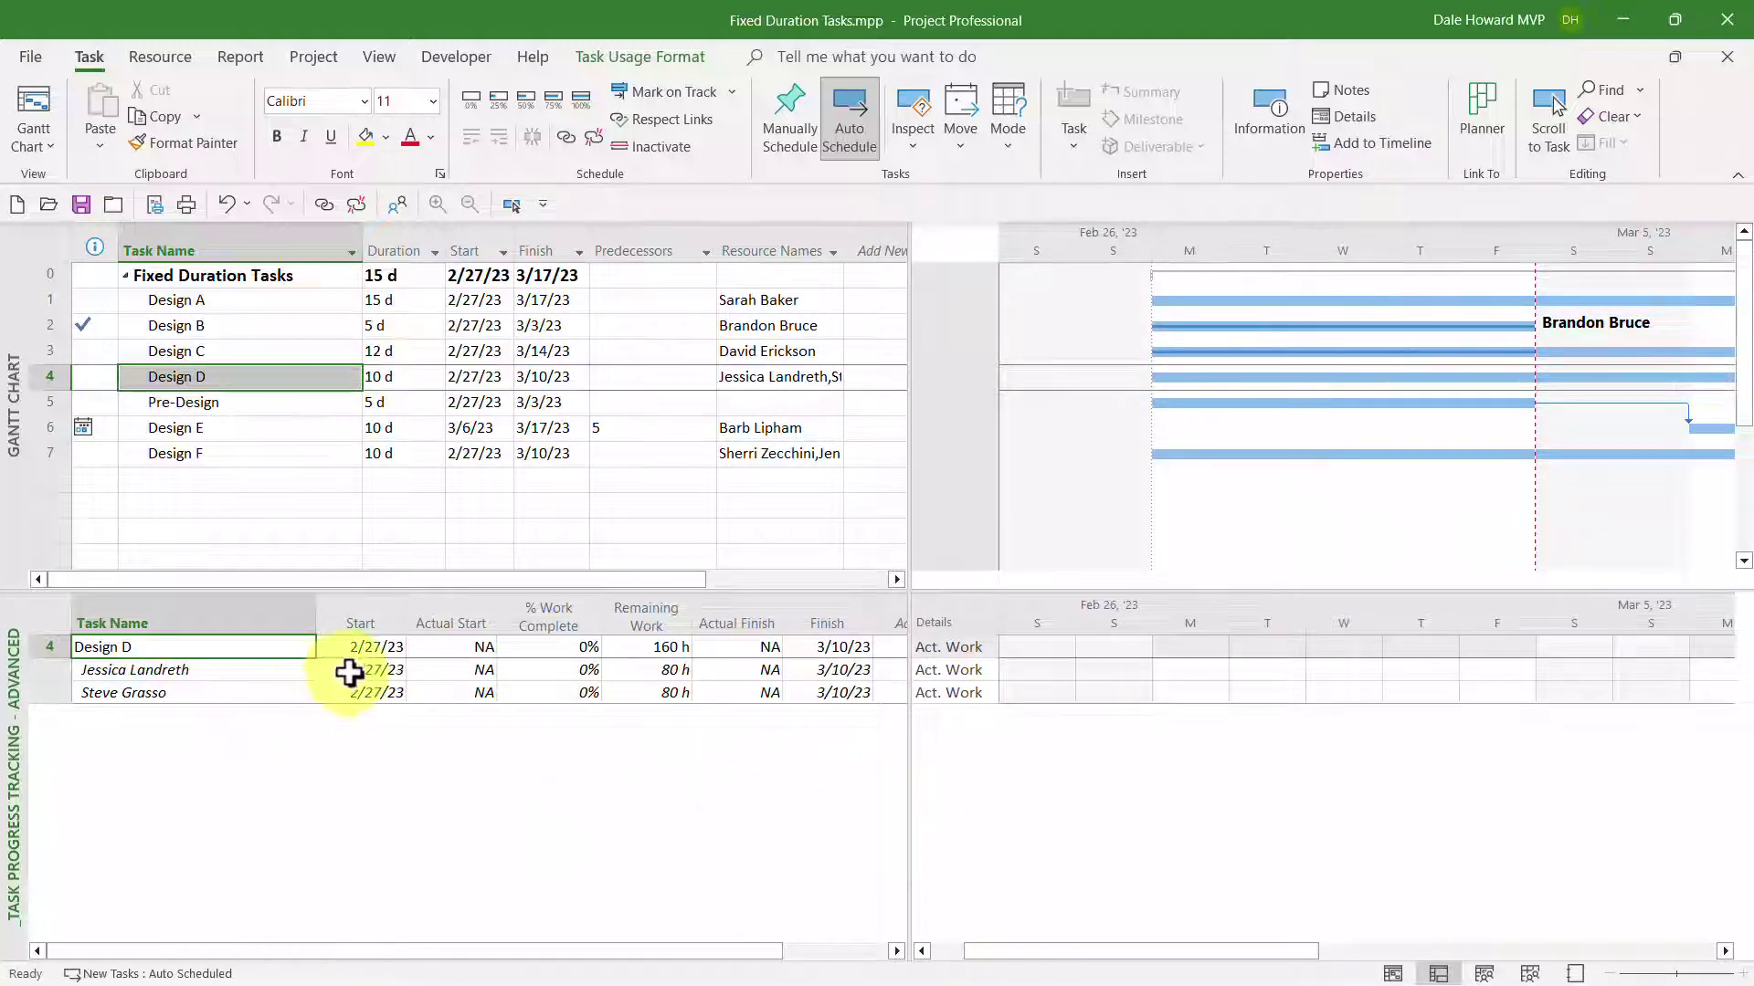
Step: Set the actual start of the first resource assignment on Design D to 2/27/23
left_click(474, 674)
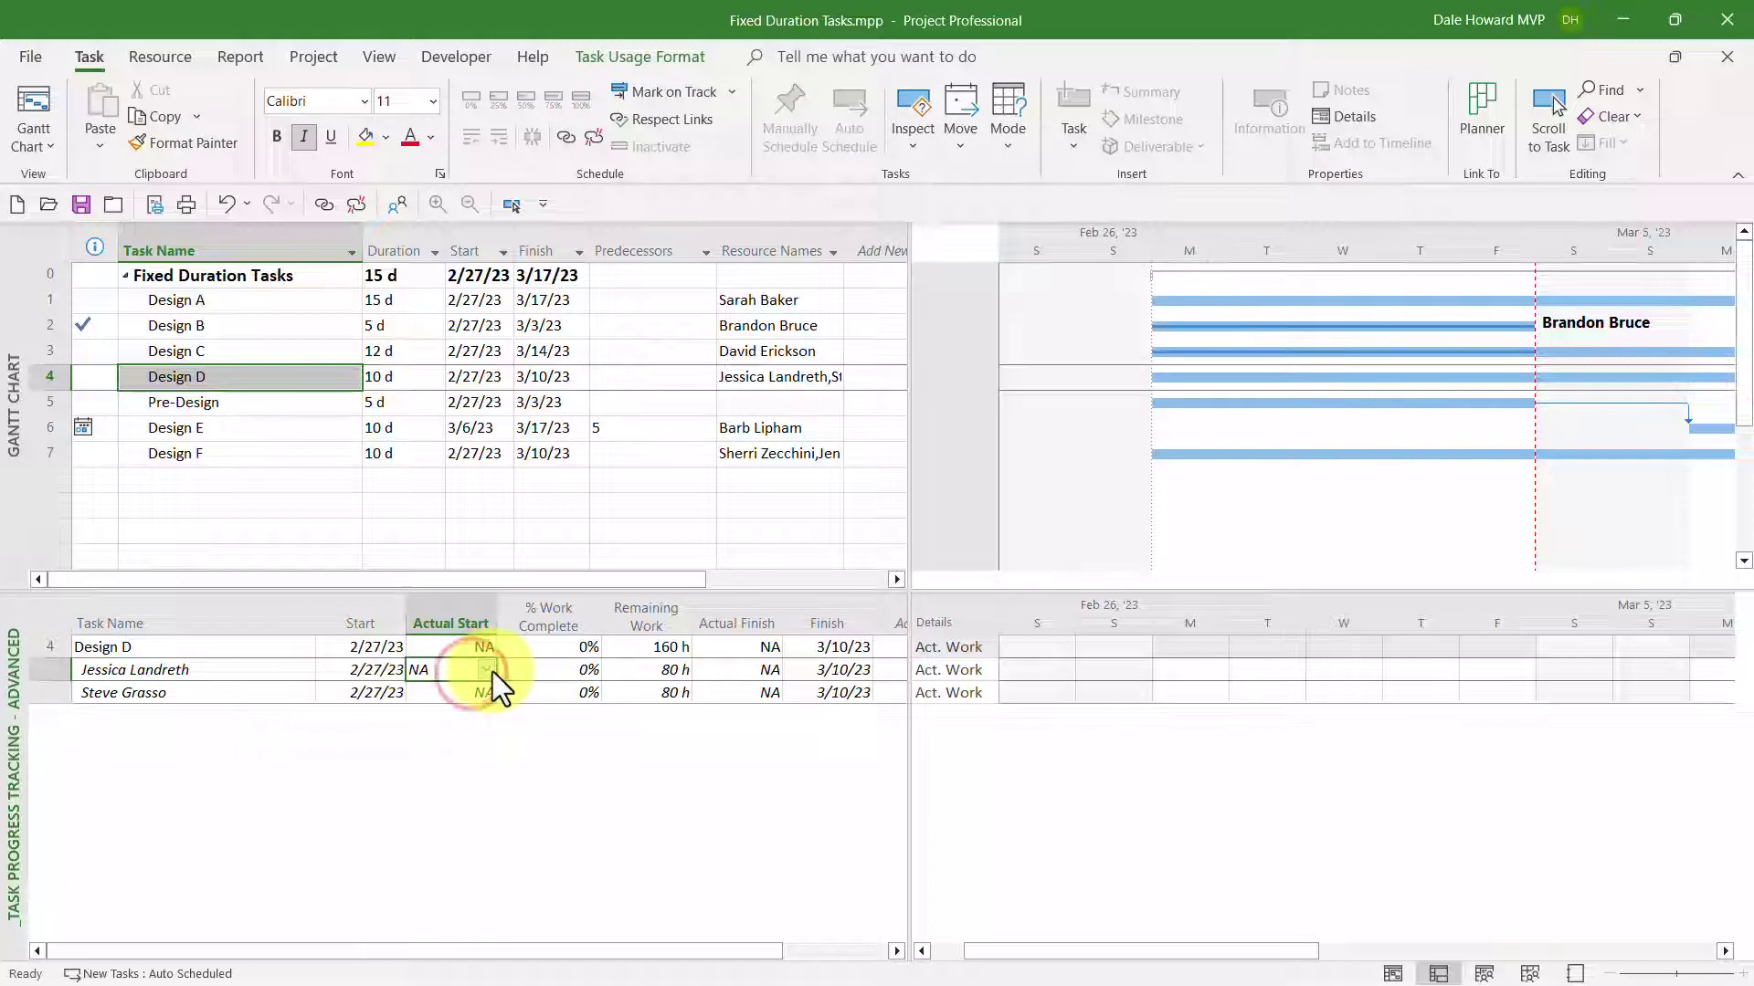
left_click(492, 670)
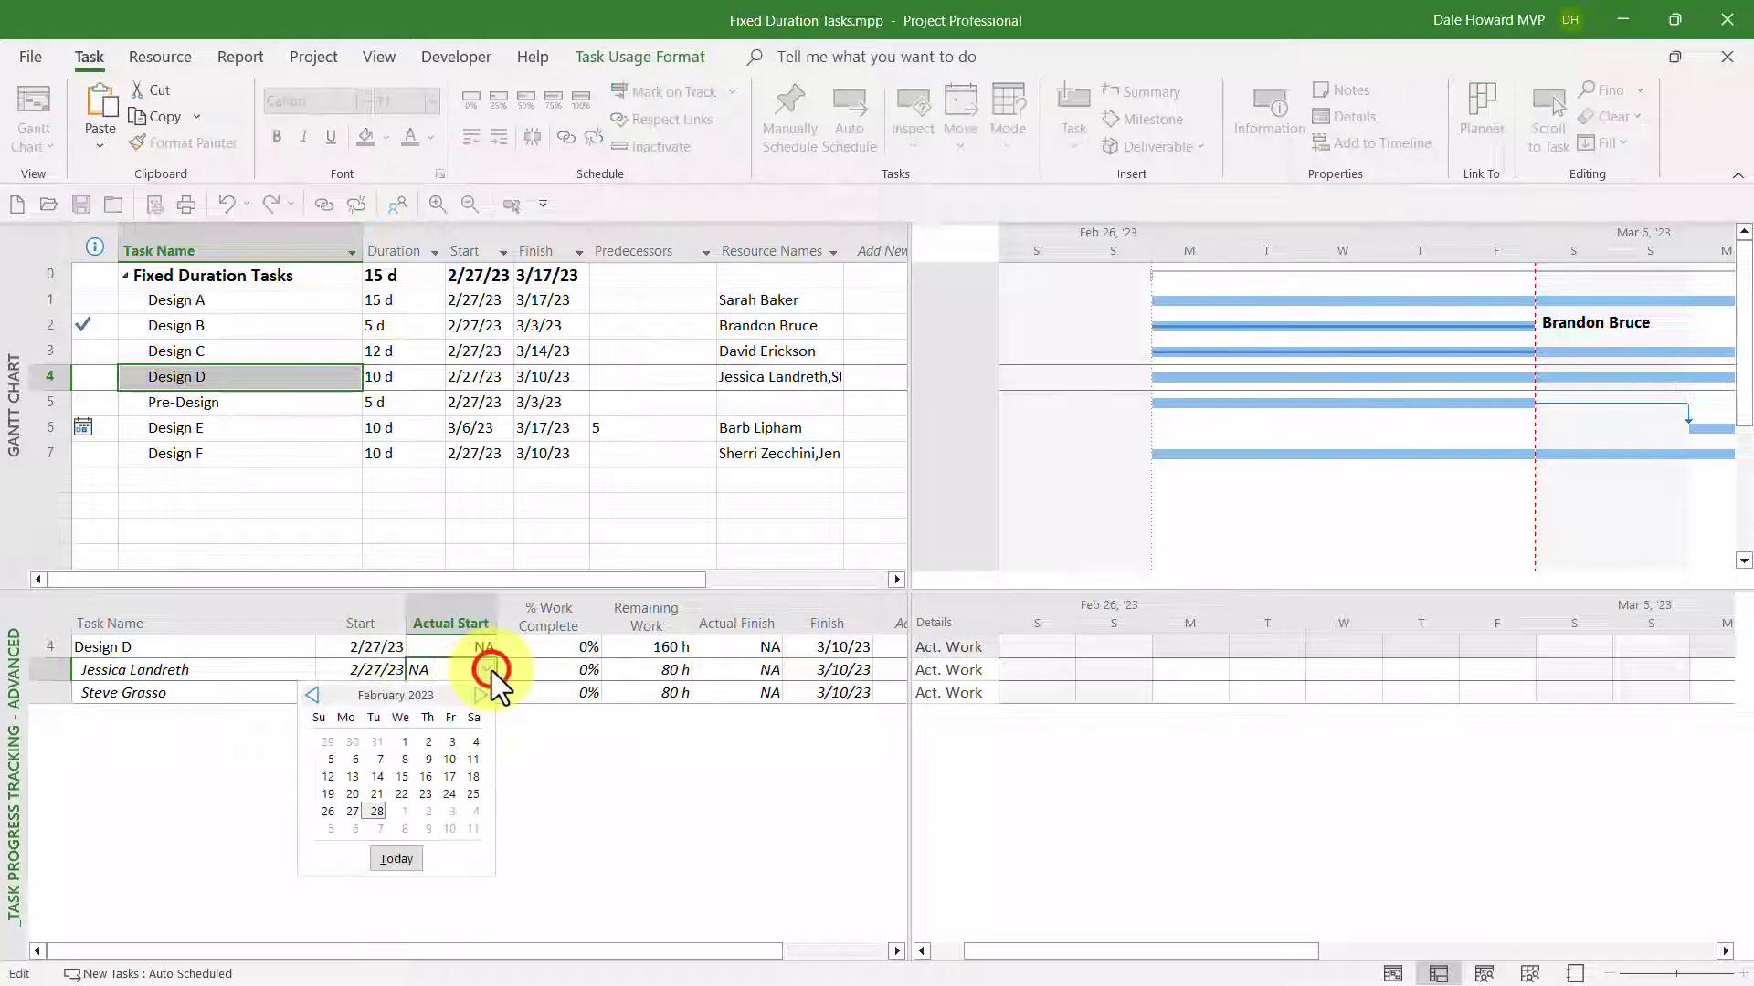
left_click(350, 813)
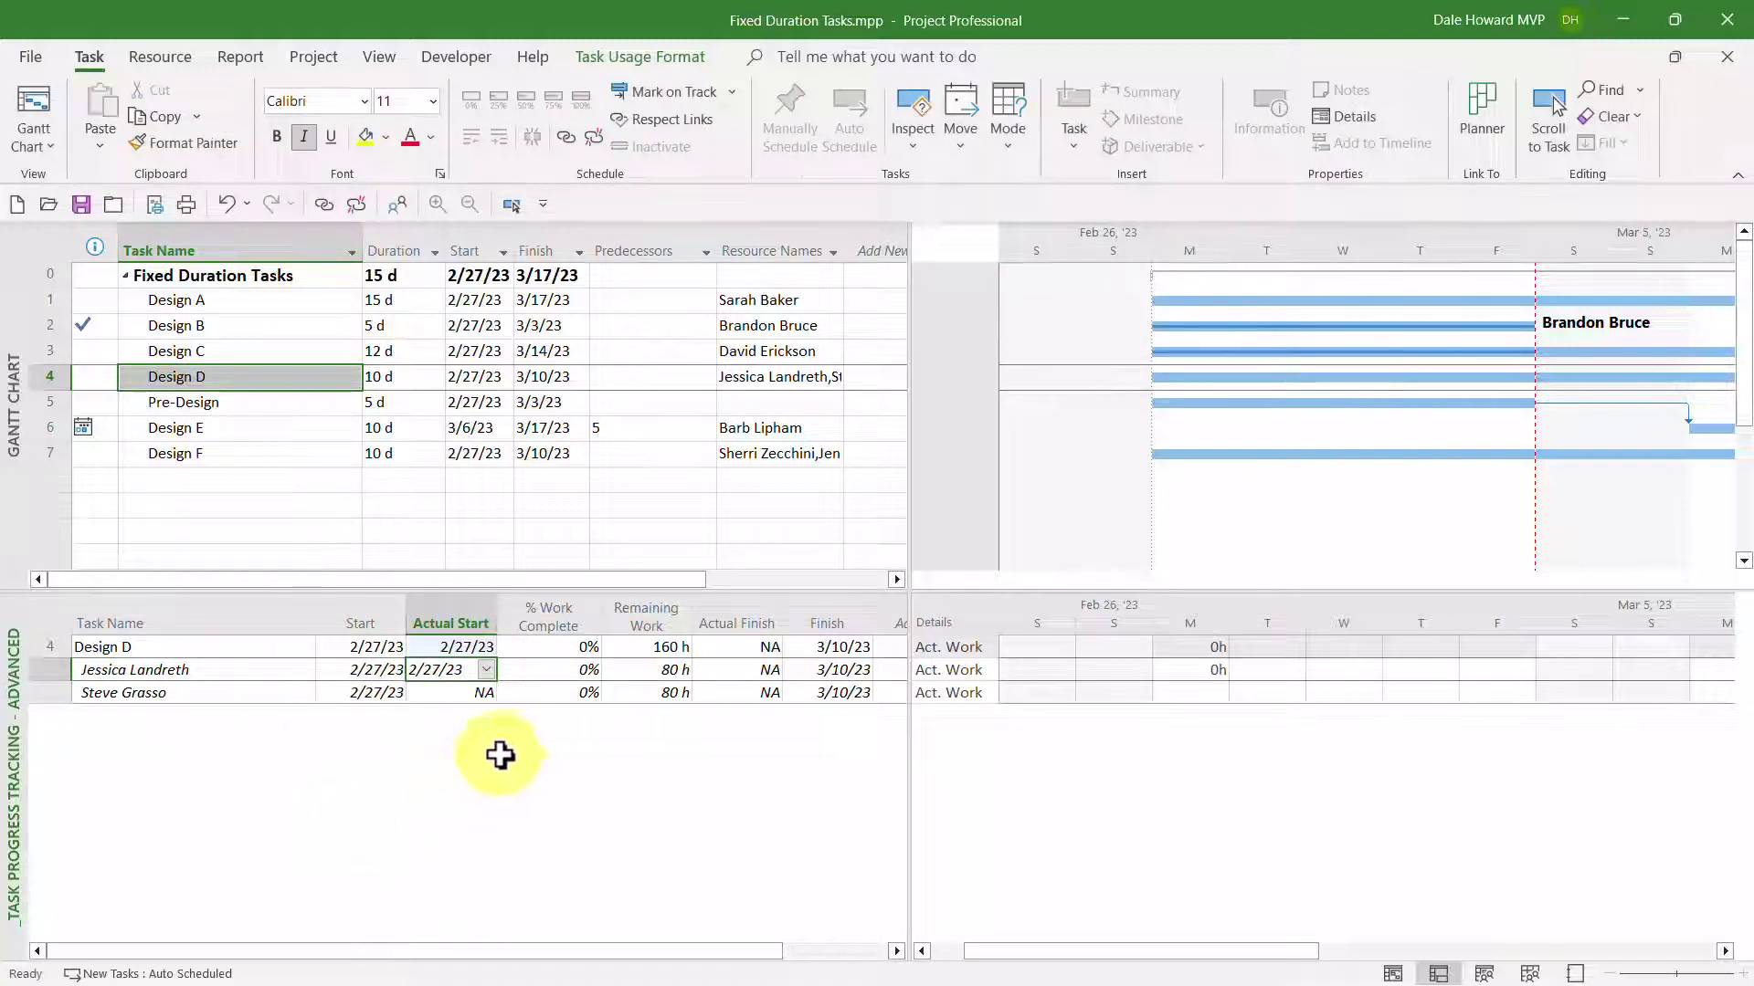
Step: Set the percent work complete of the first resource assignment on Design D to 50%
left_click(583, 665)
left_click(584, 666)
left_click(584, 666)
left_click(586, 665)
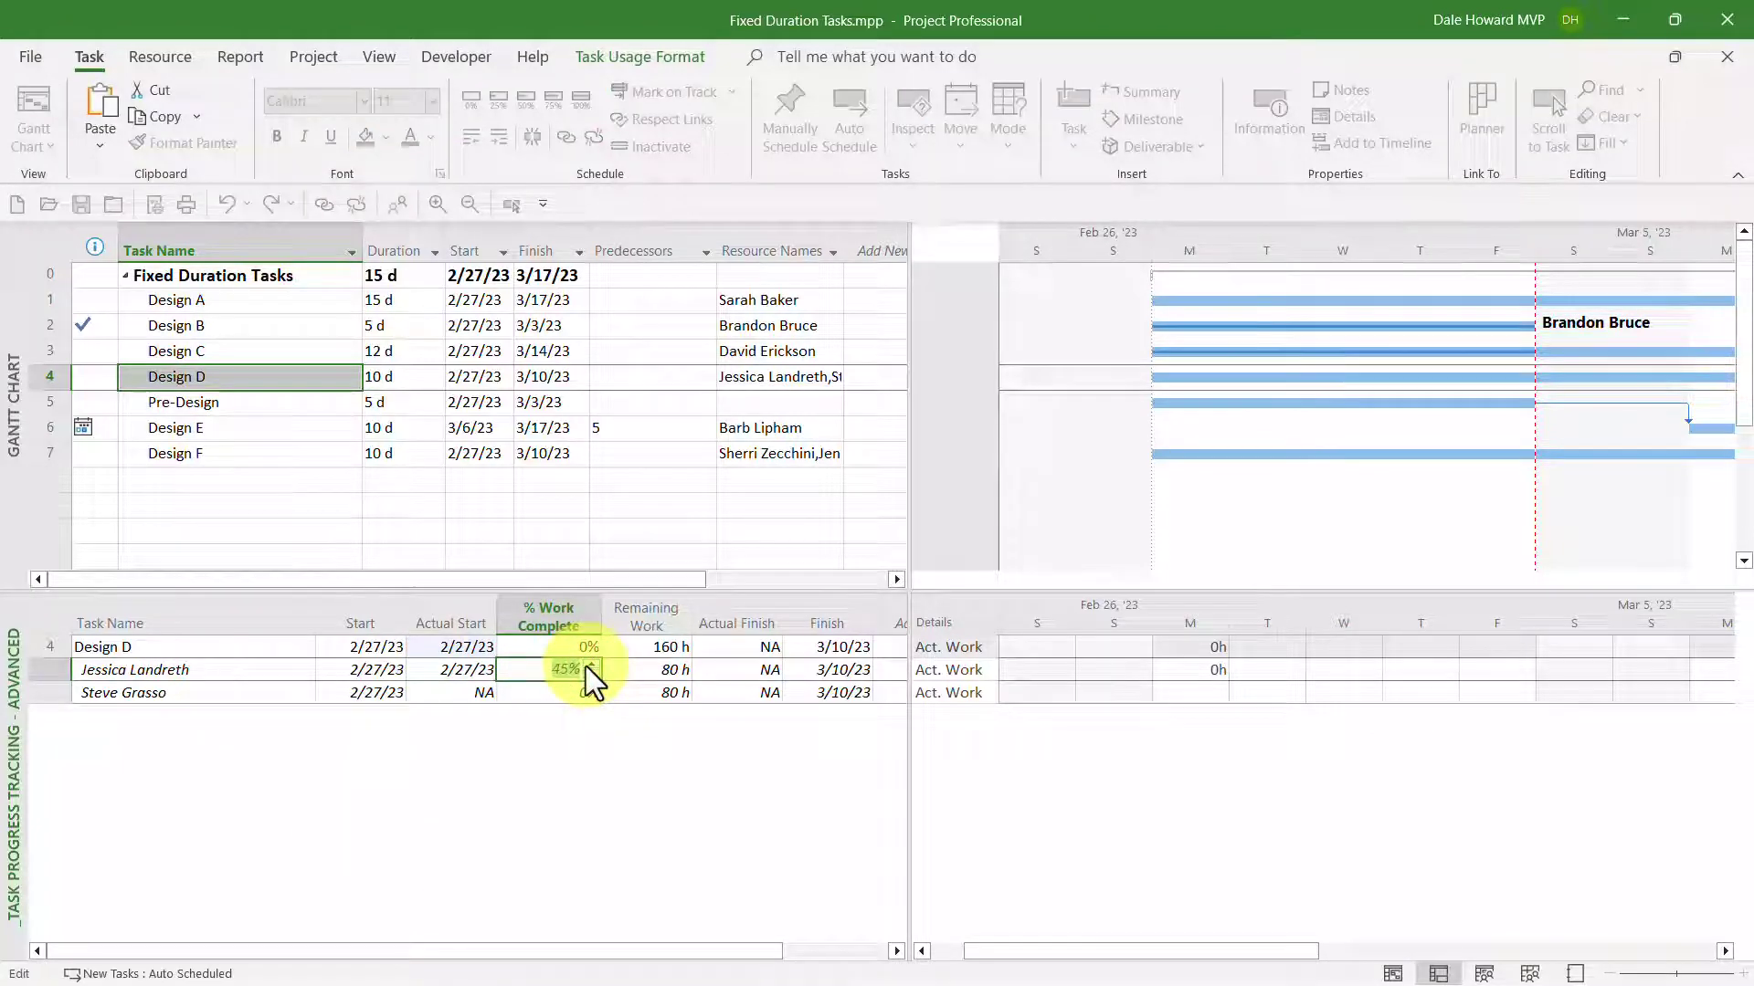
Step: Set the second resource assignment on Design D to an actual start of 3/1/23 and 25% work complete, accepting the duration change
left_click(447, 696)
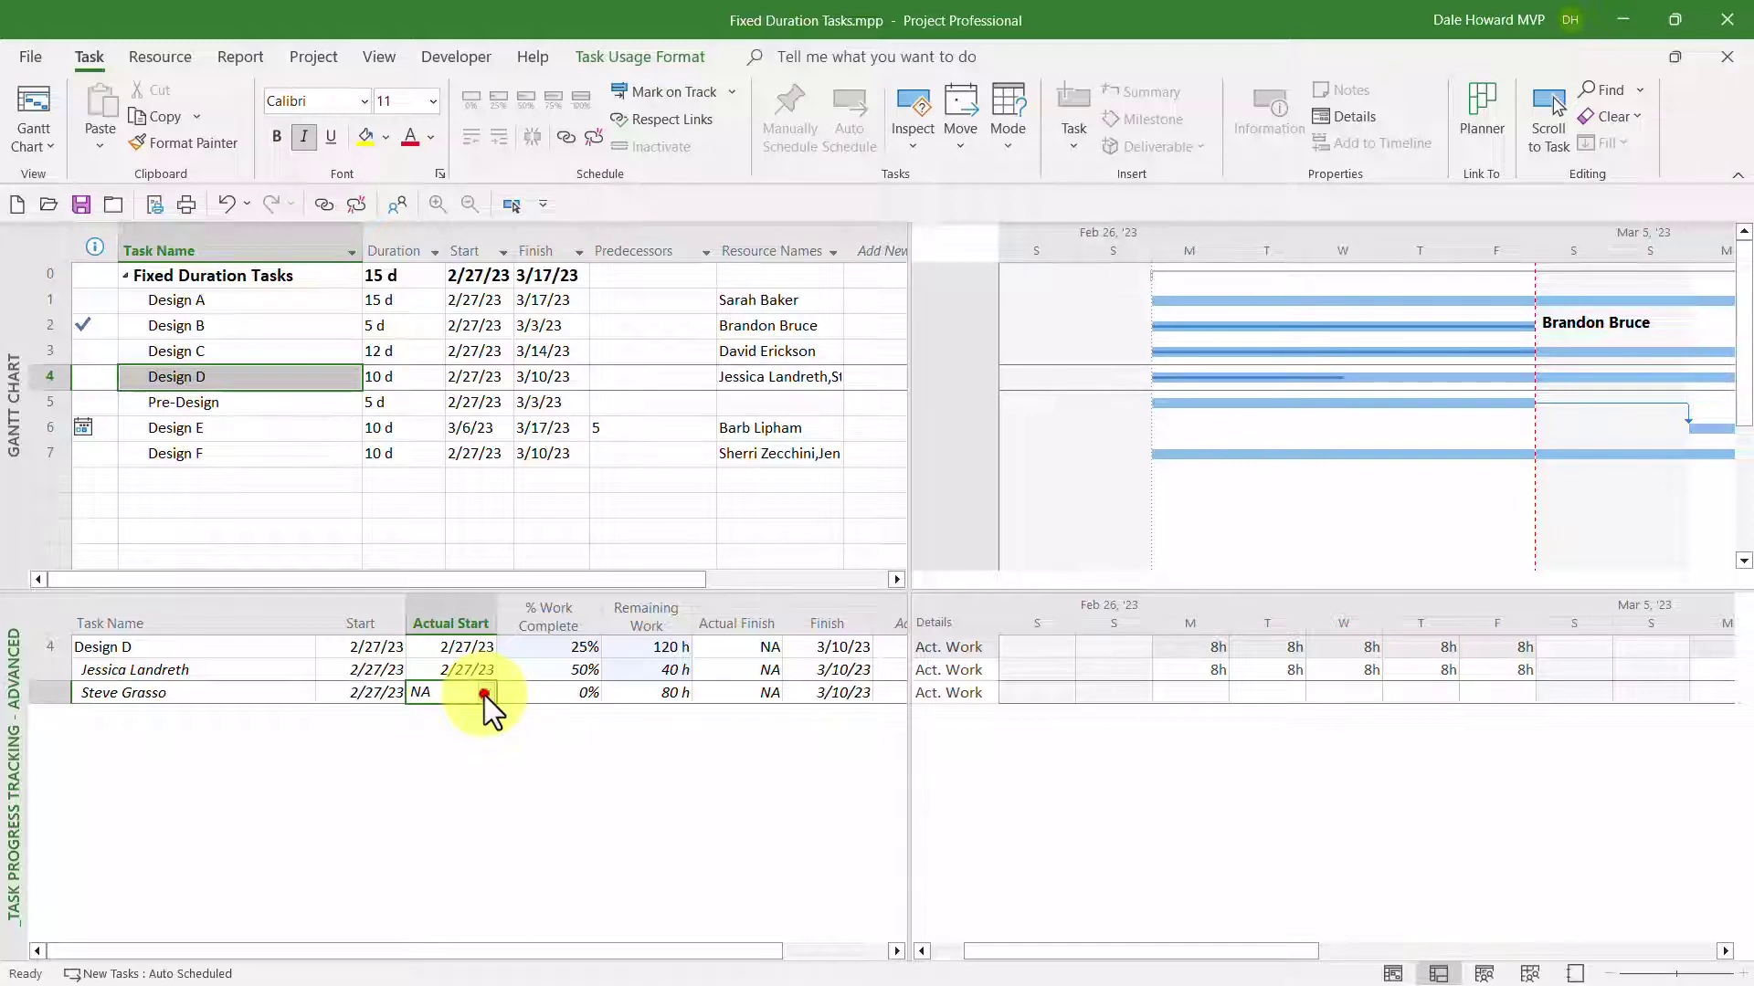
left_click(484, 694)
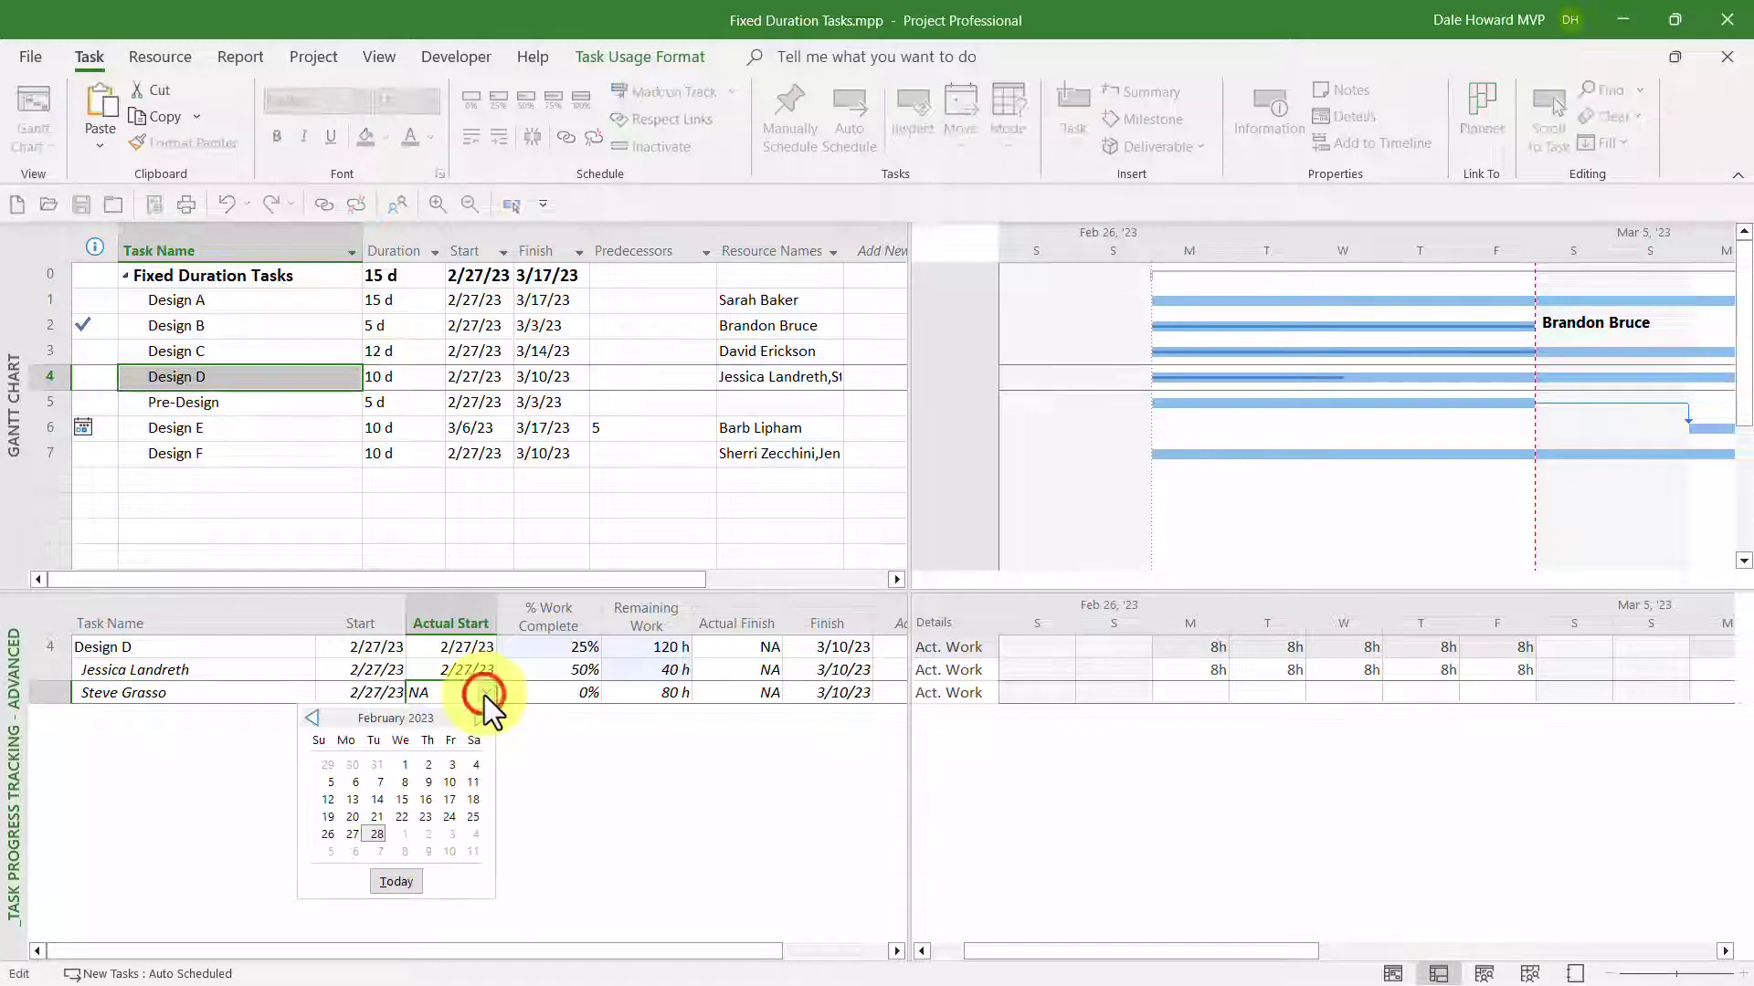
left_click(402, 835)
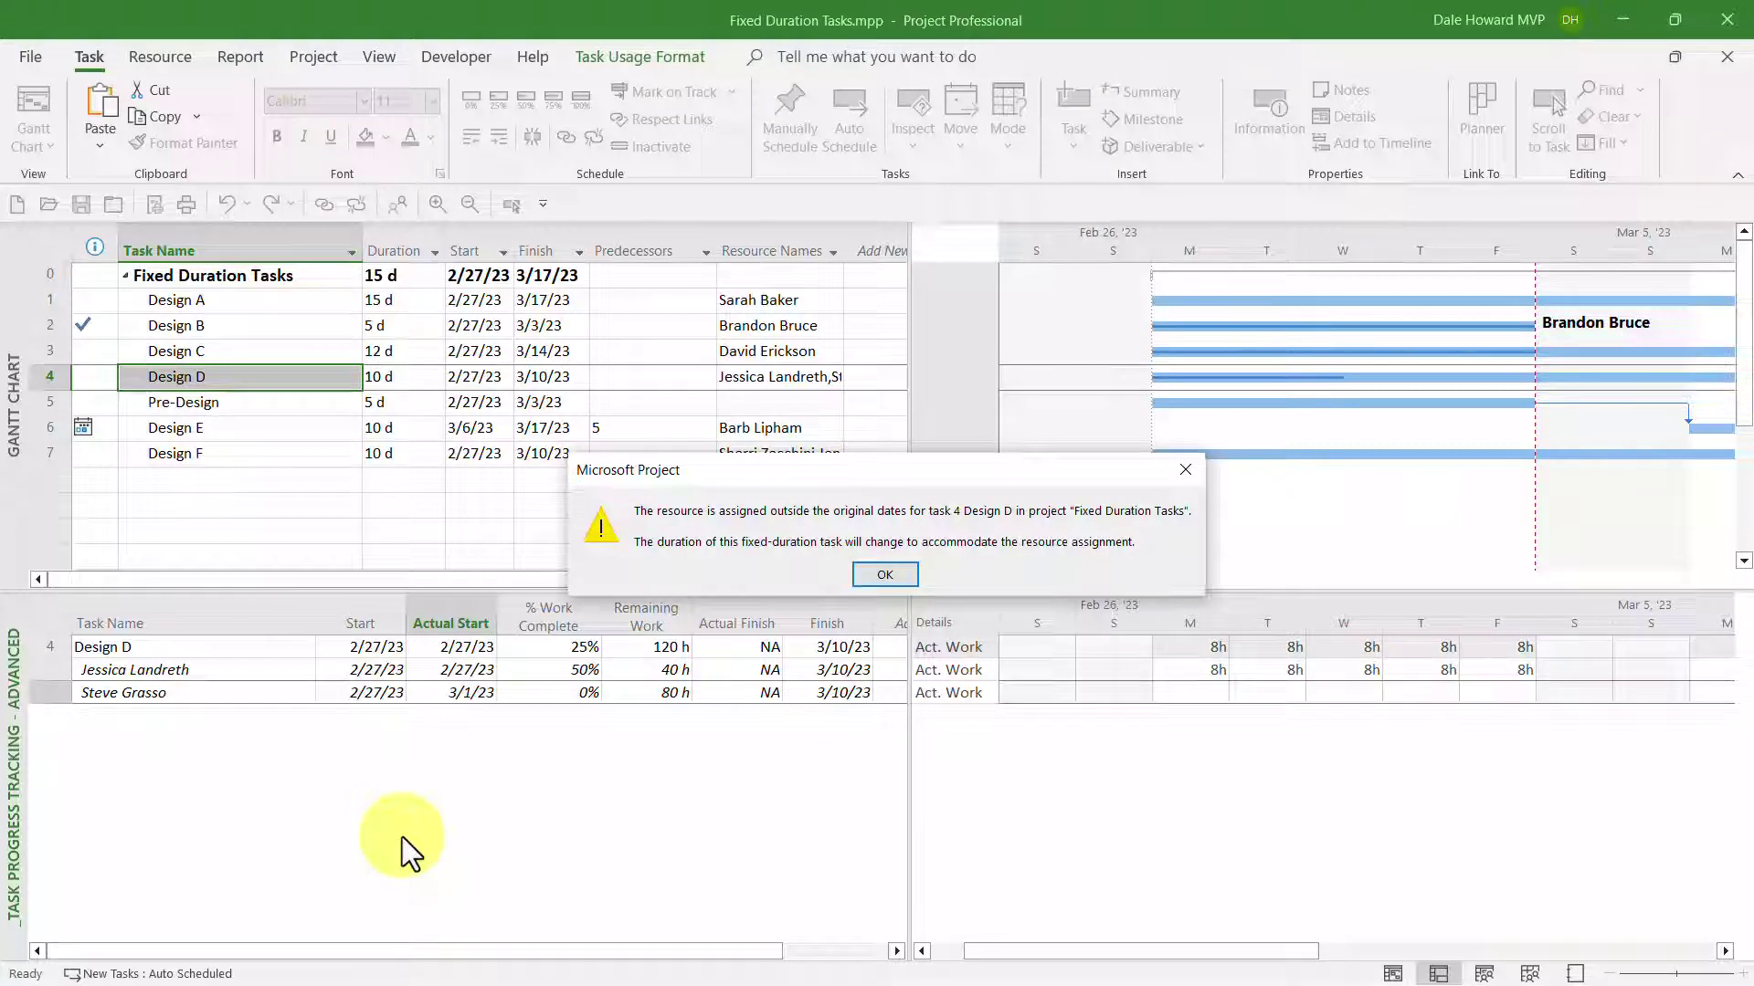
left_click(870, 575)
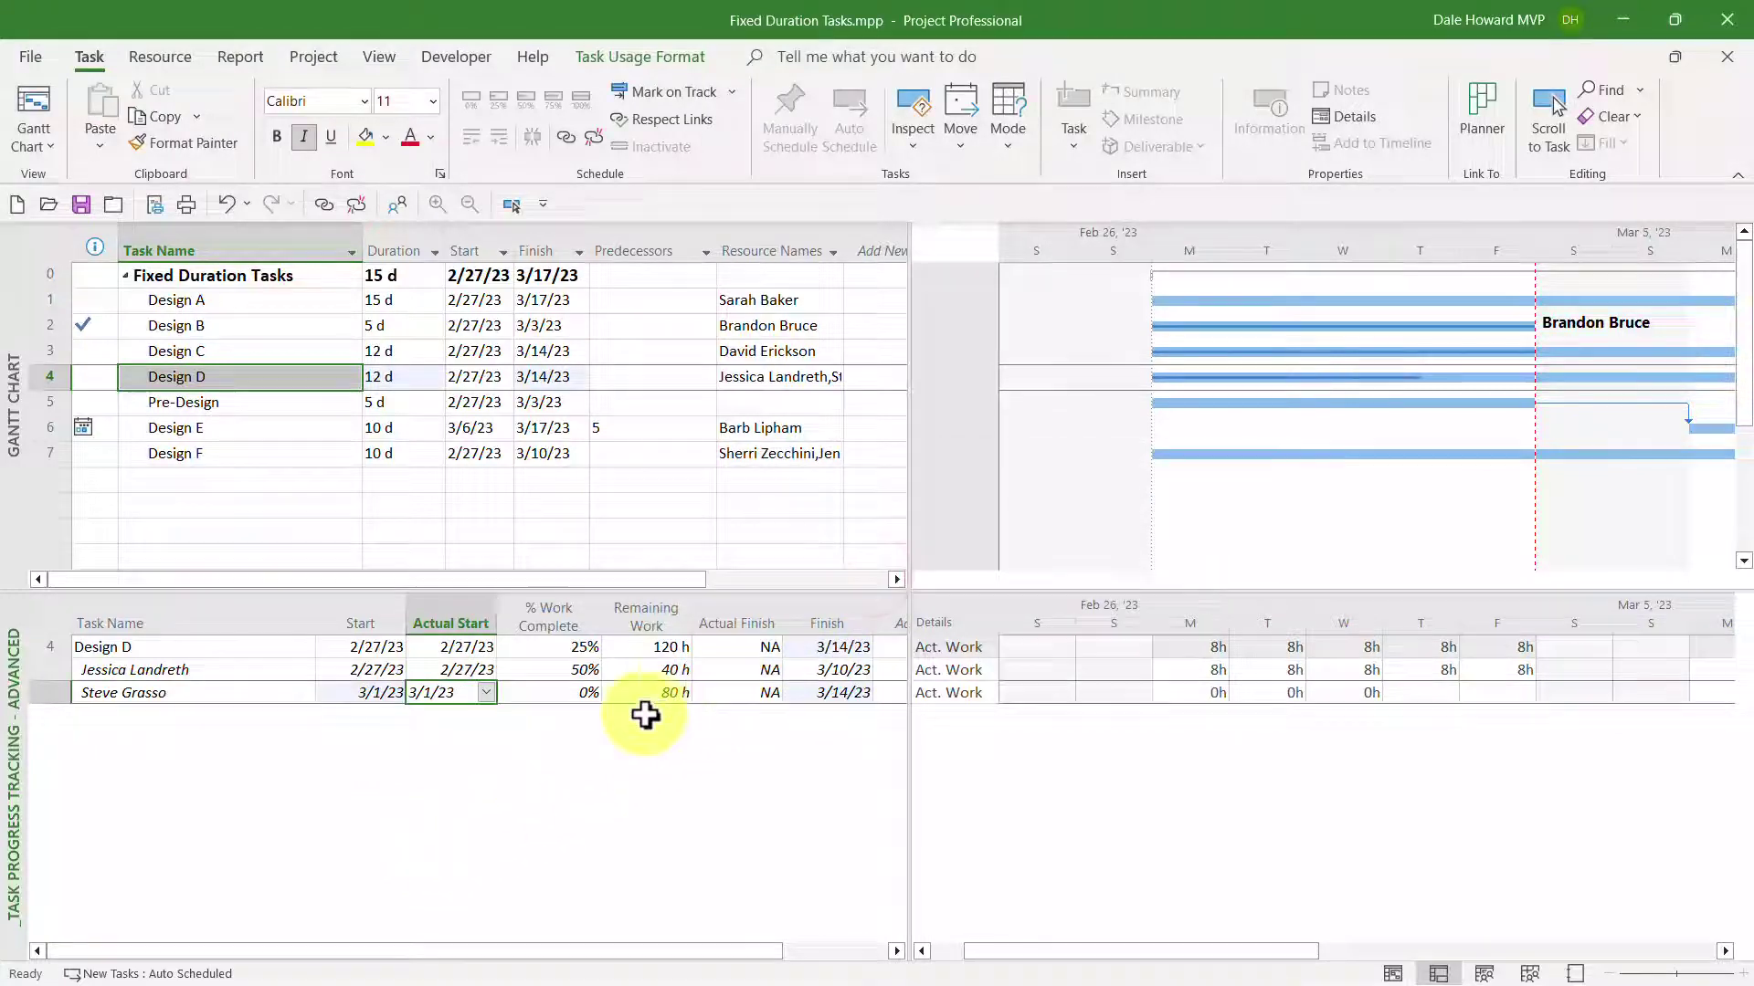
left_click(586, 696)
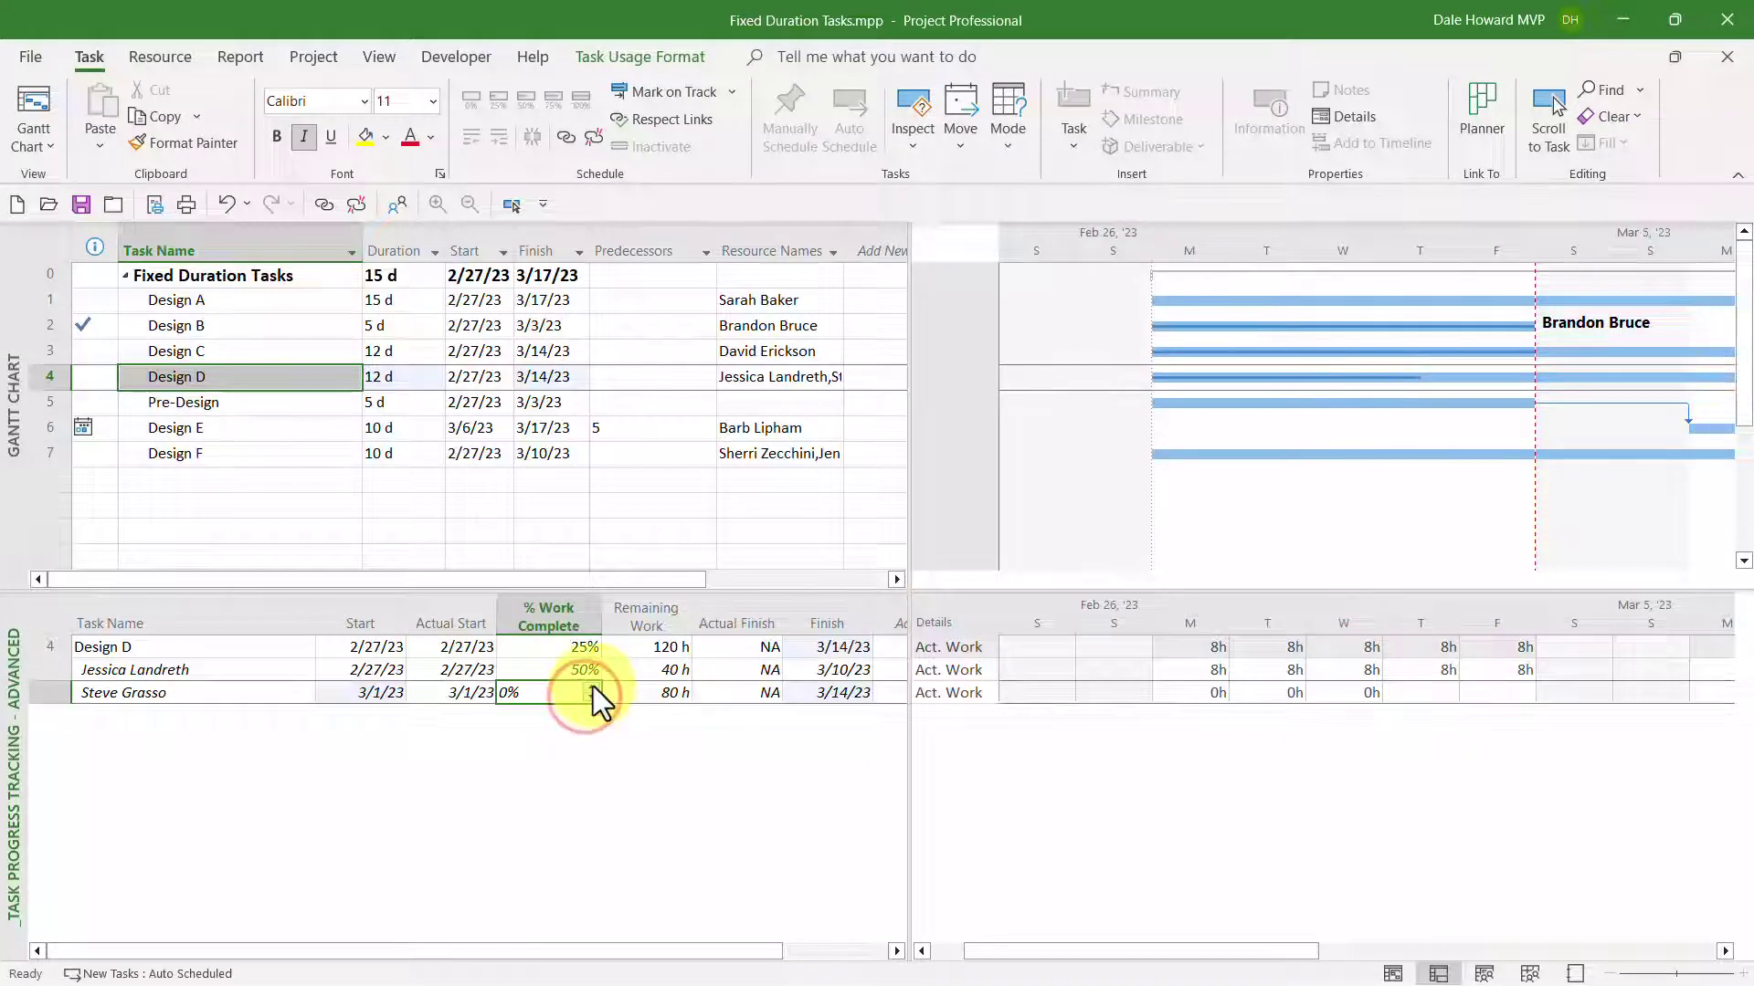
left_click(594, 687)
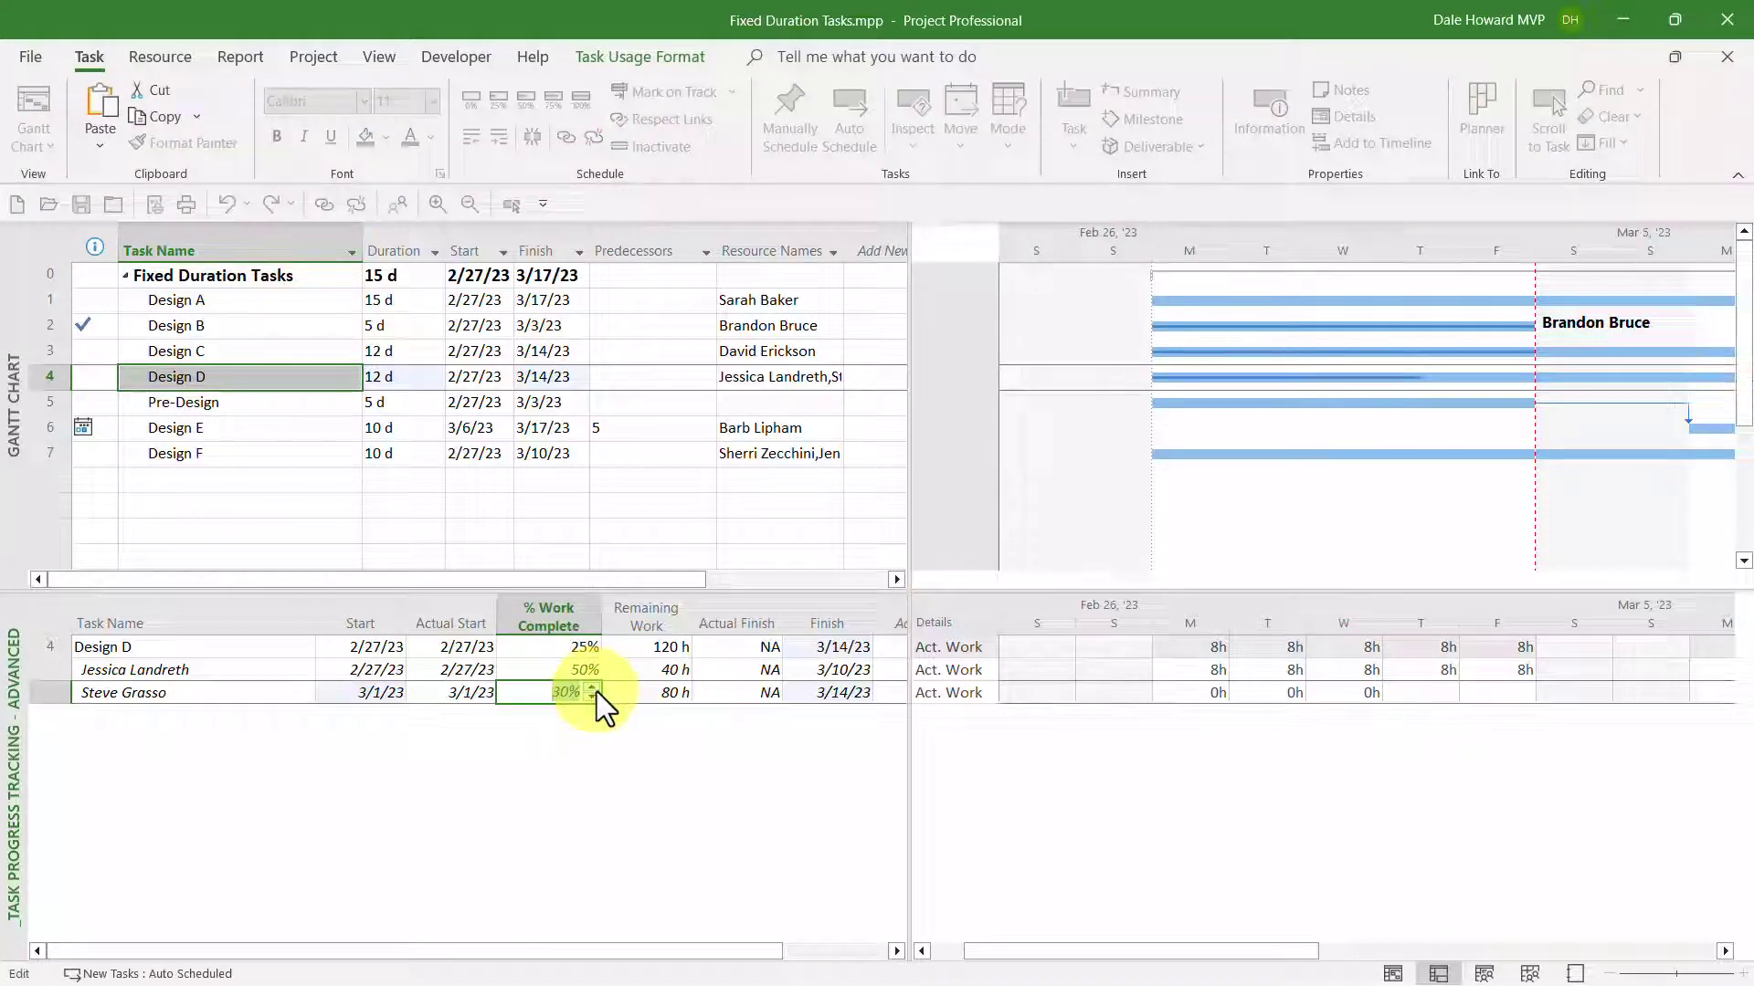
left_click(594, 697)
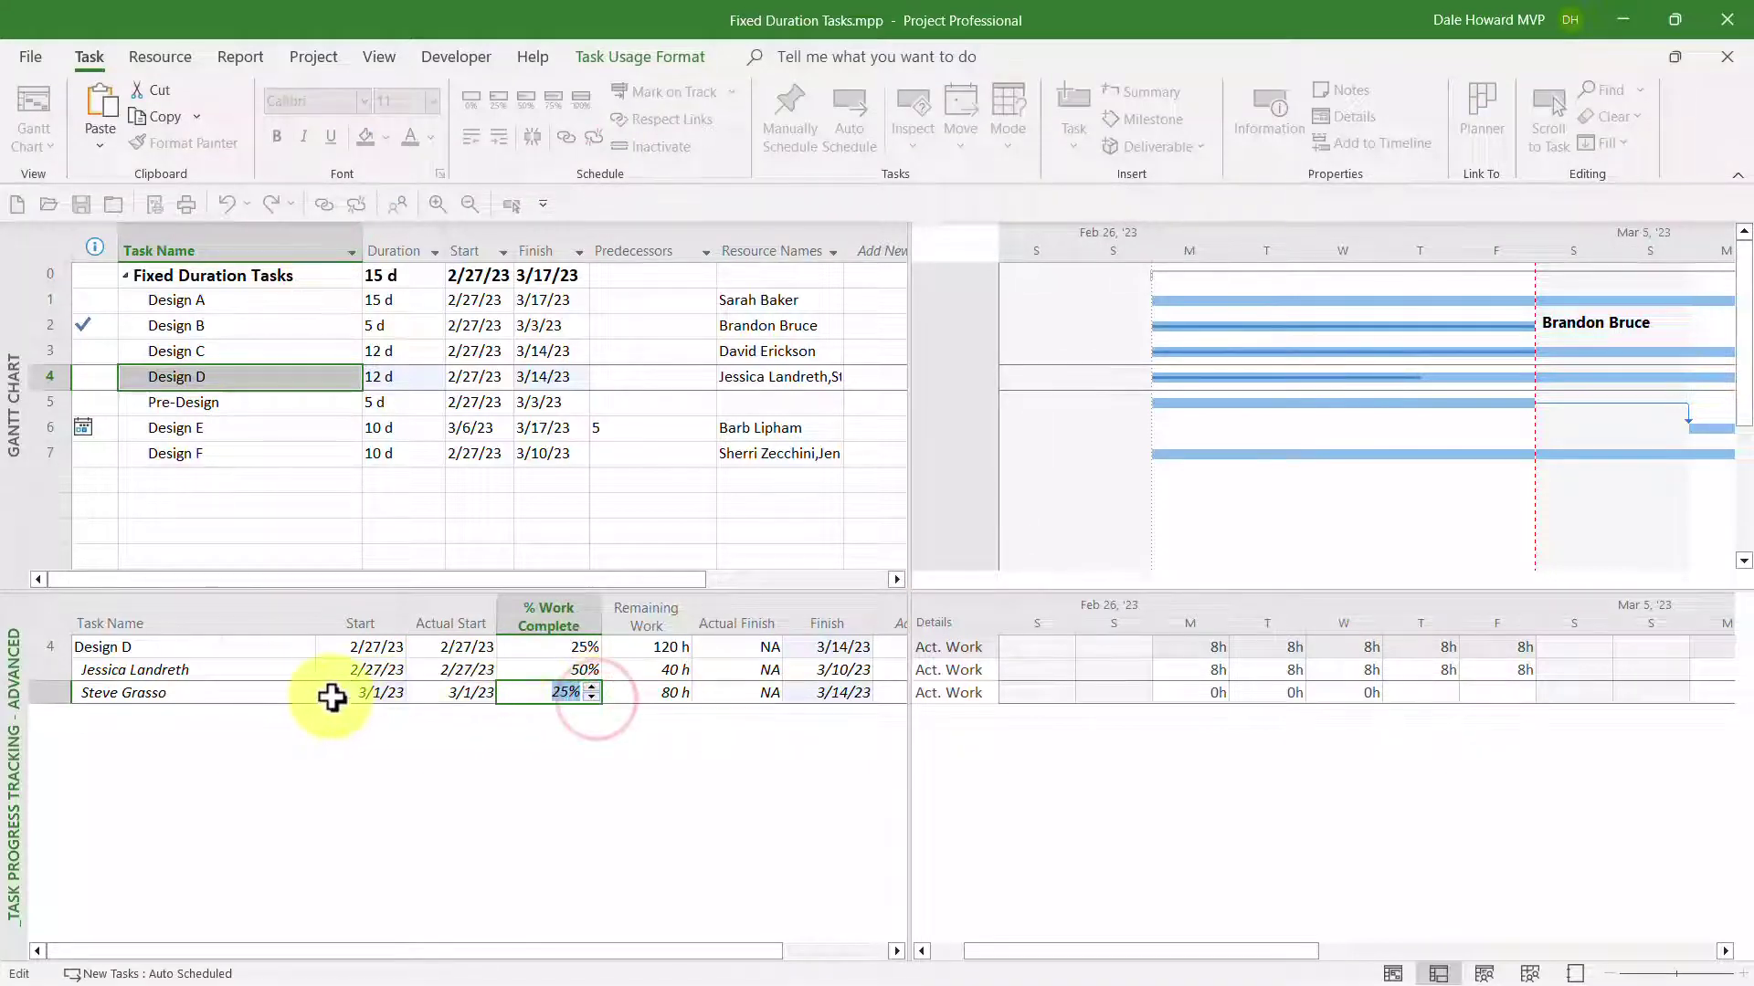
left_click(304, 693)
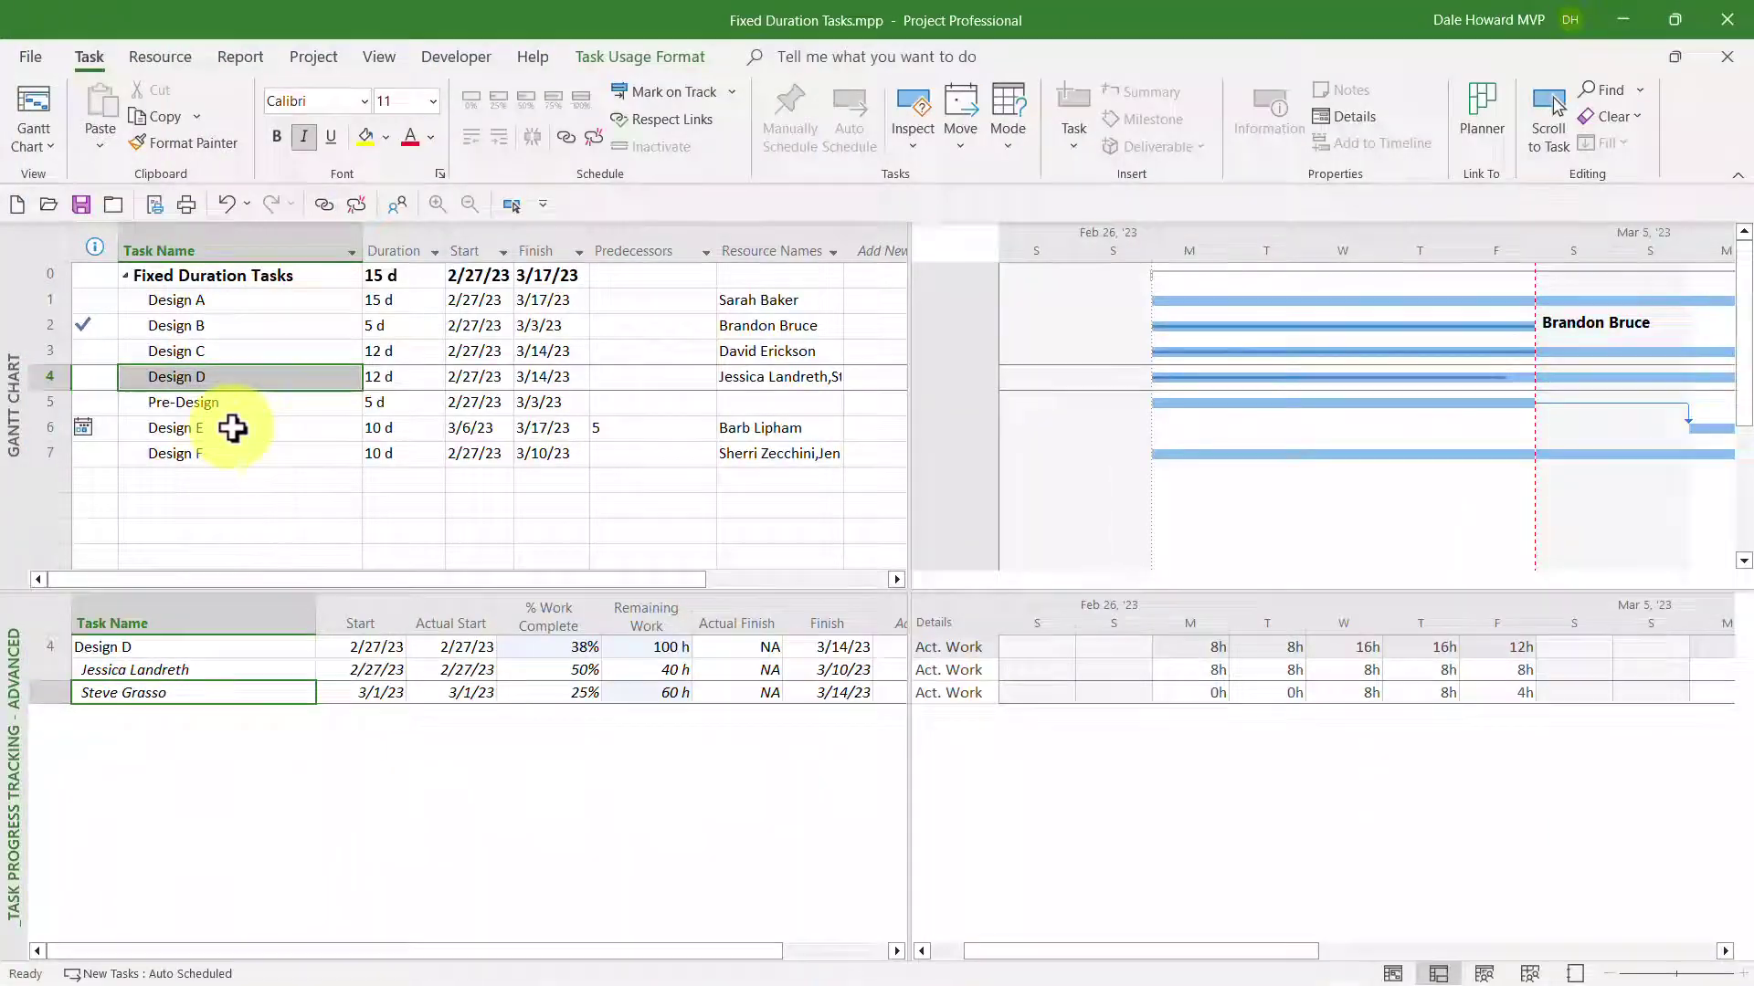
Step: Check the constraint indicator of Design E and show the task in the _Task Progress Tracking - Simple view
left_click(232, 428)
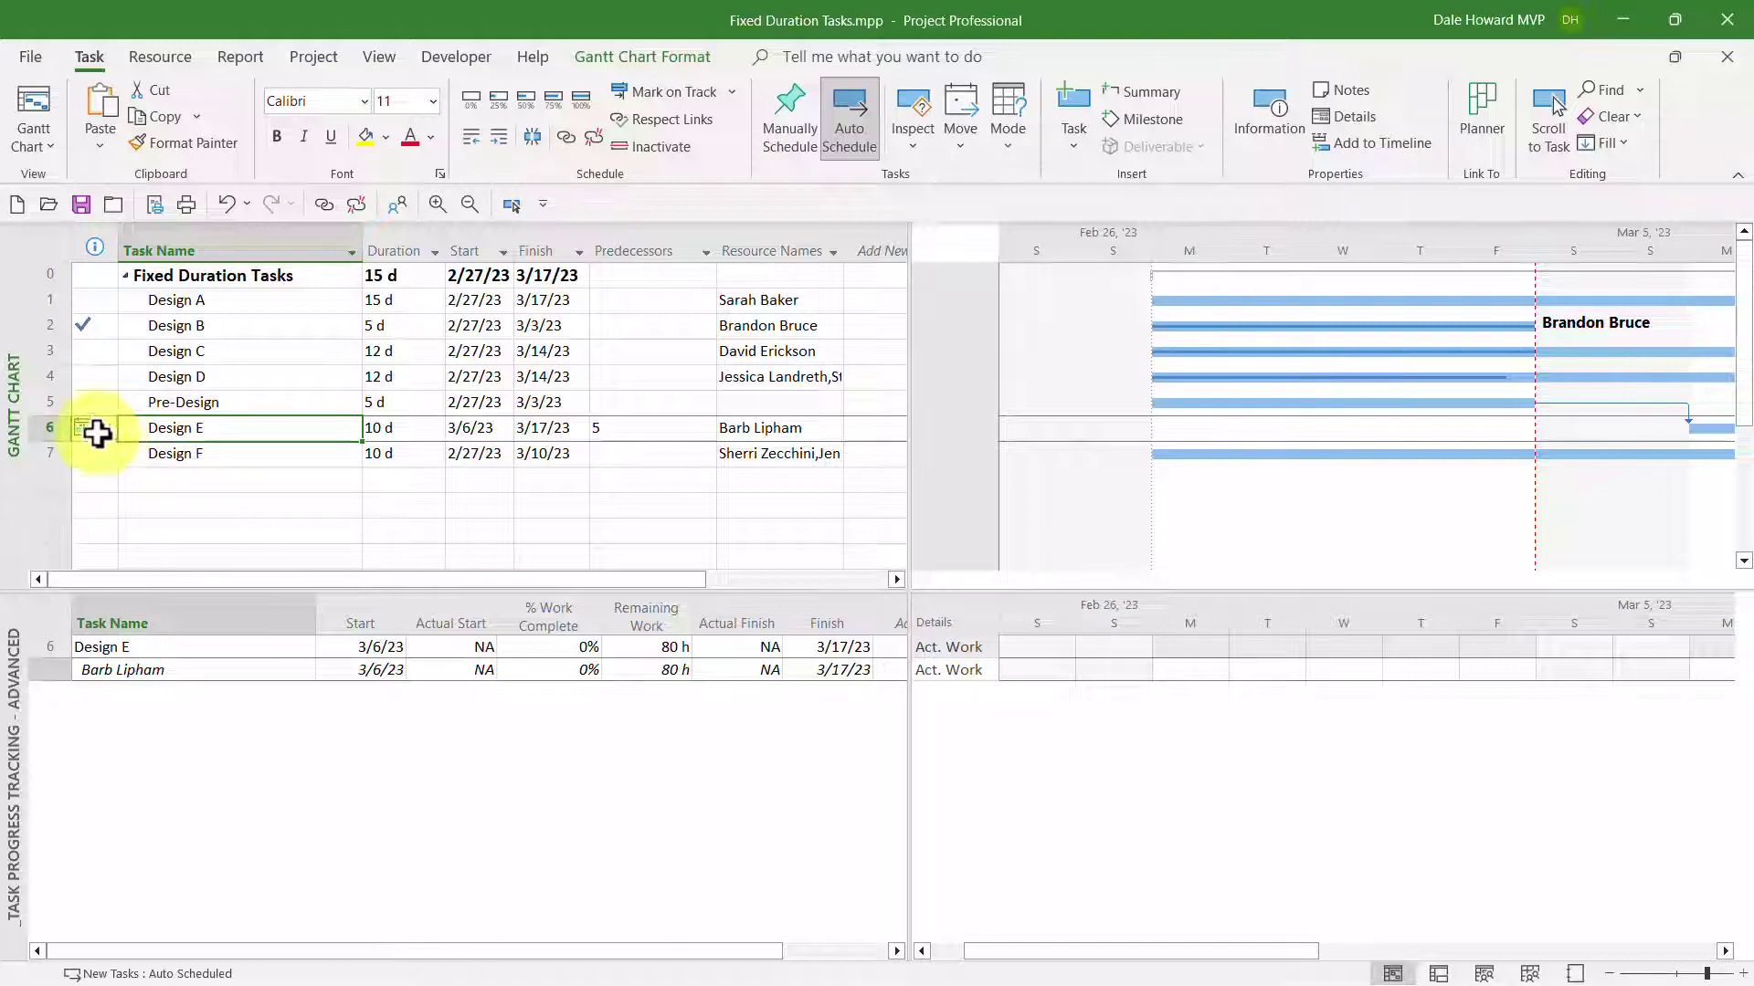
mouse_move(89, 430)
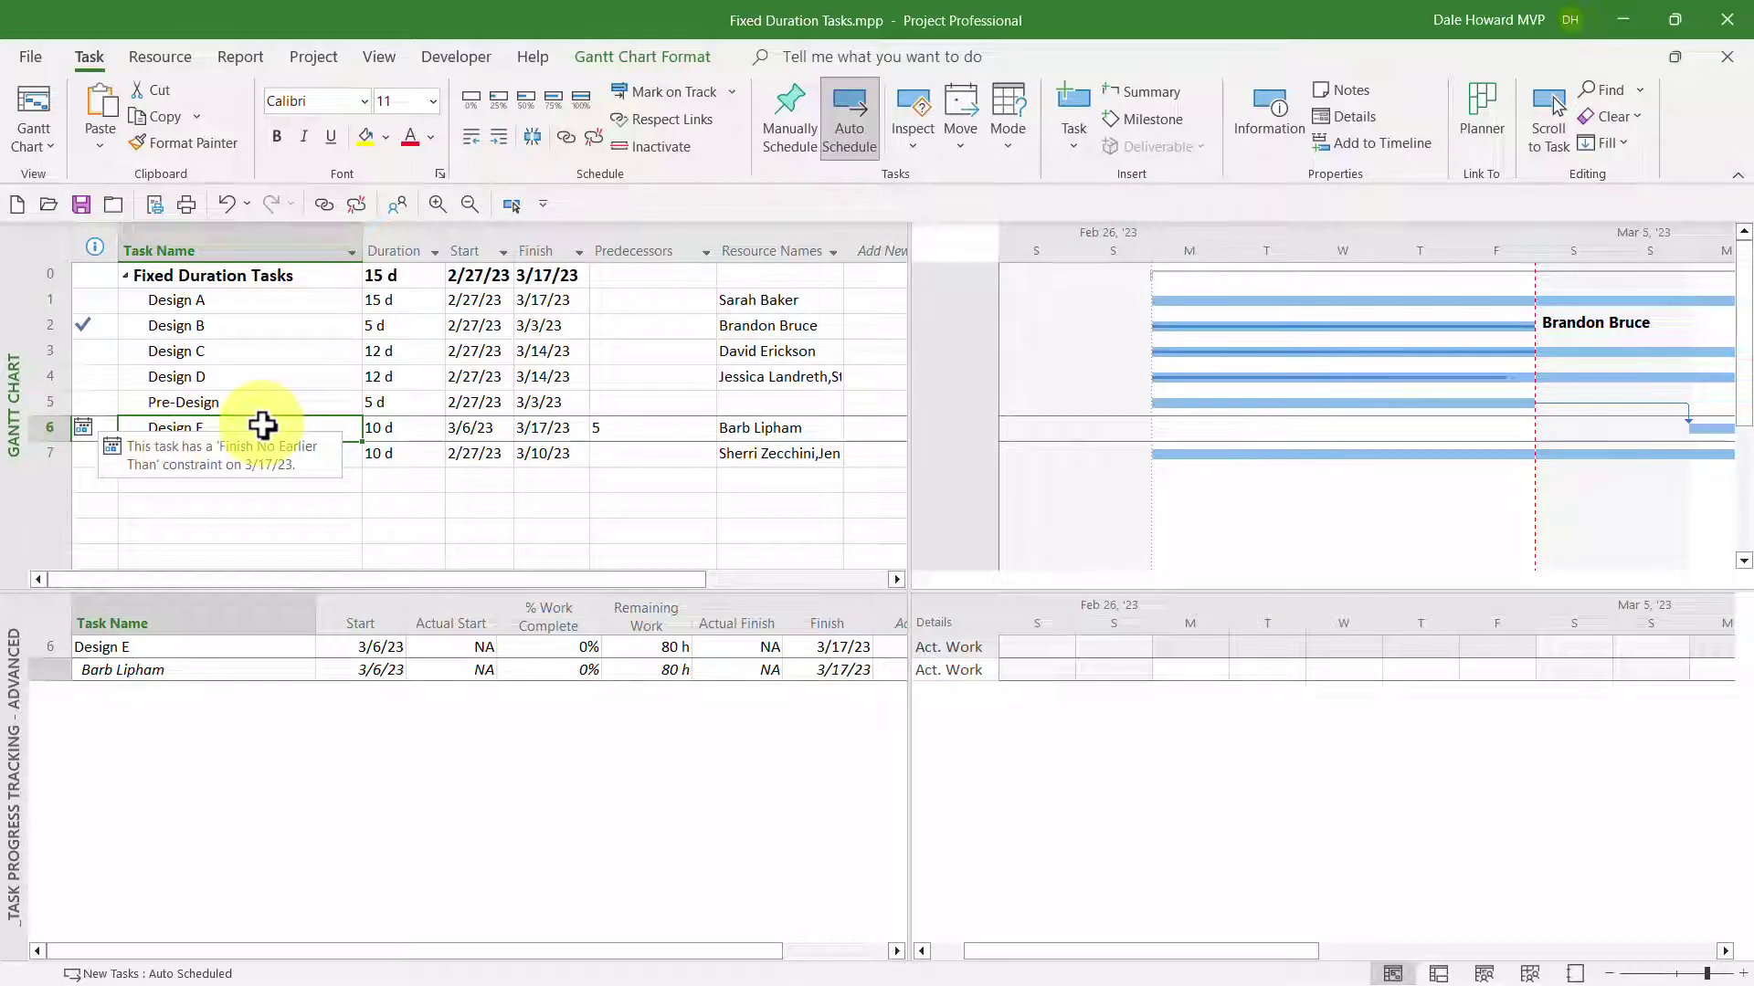
right_click(10, 703)
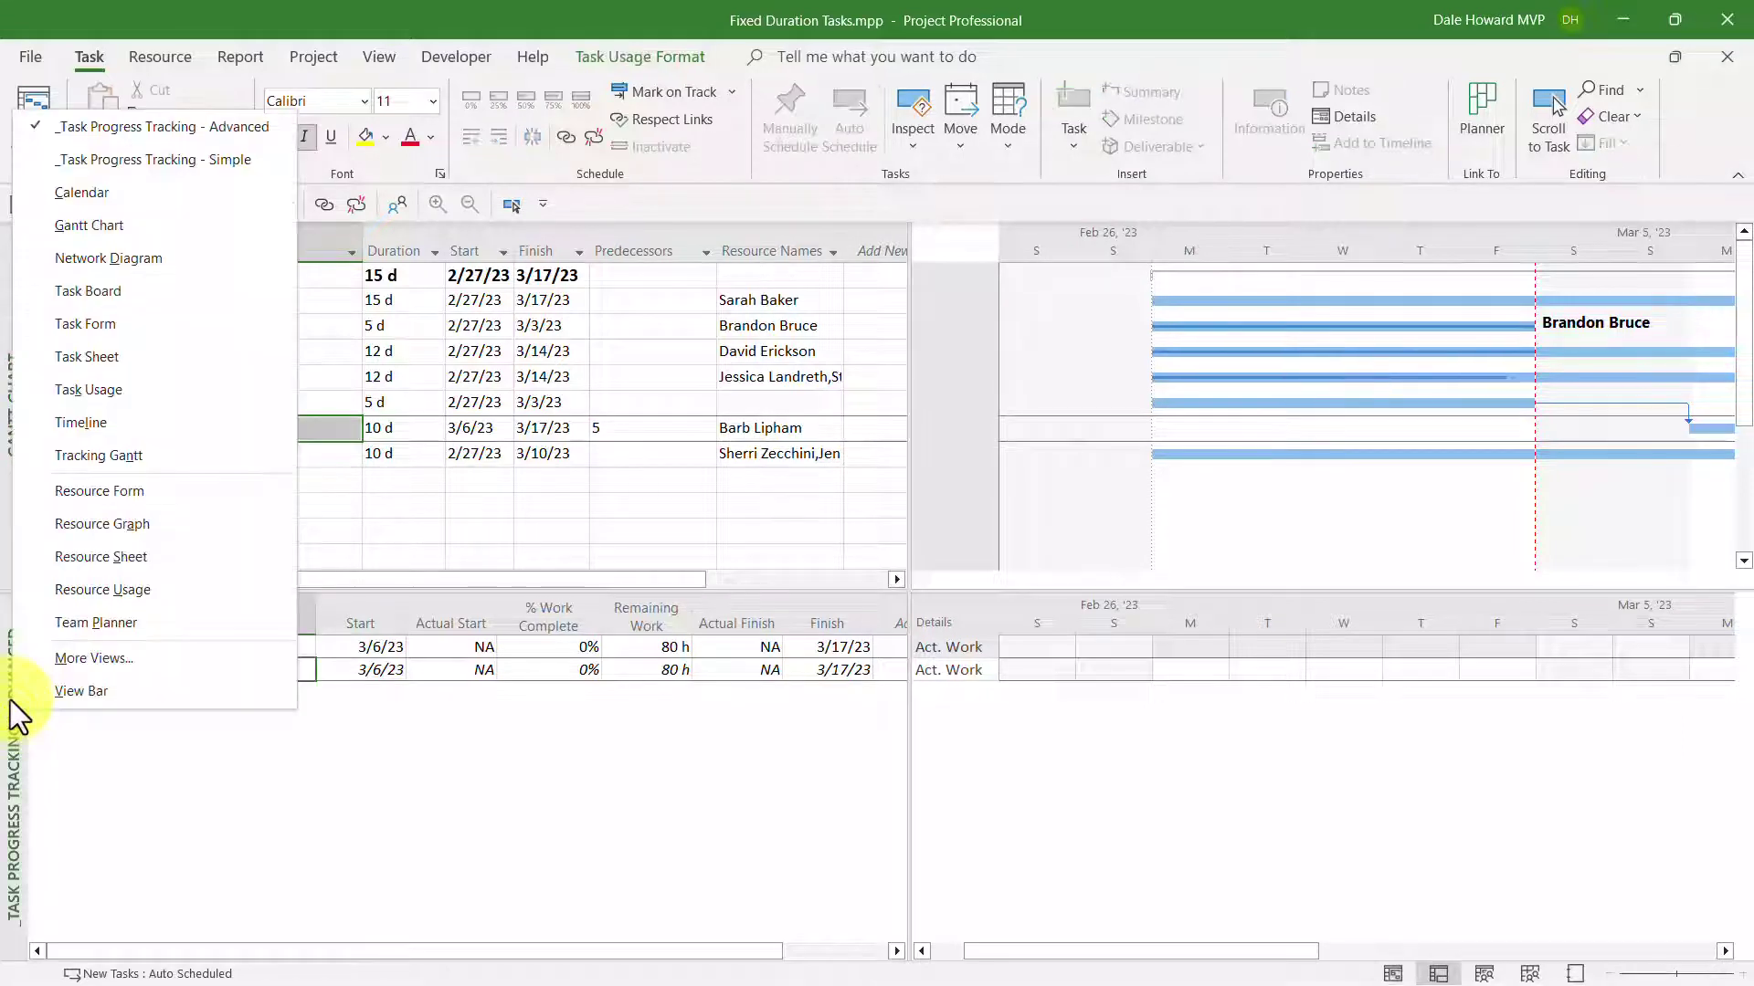
left_click(179, 158)
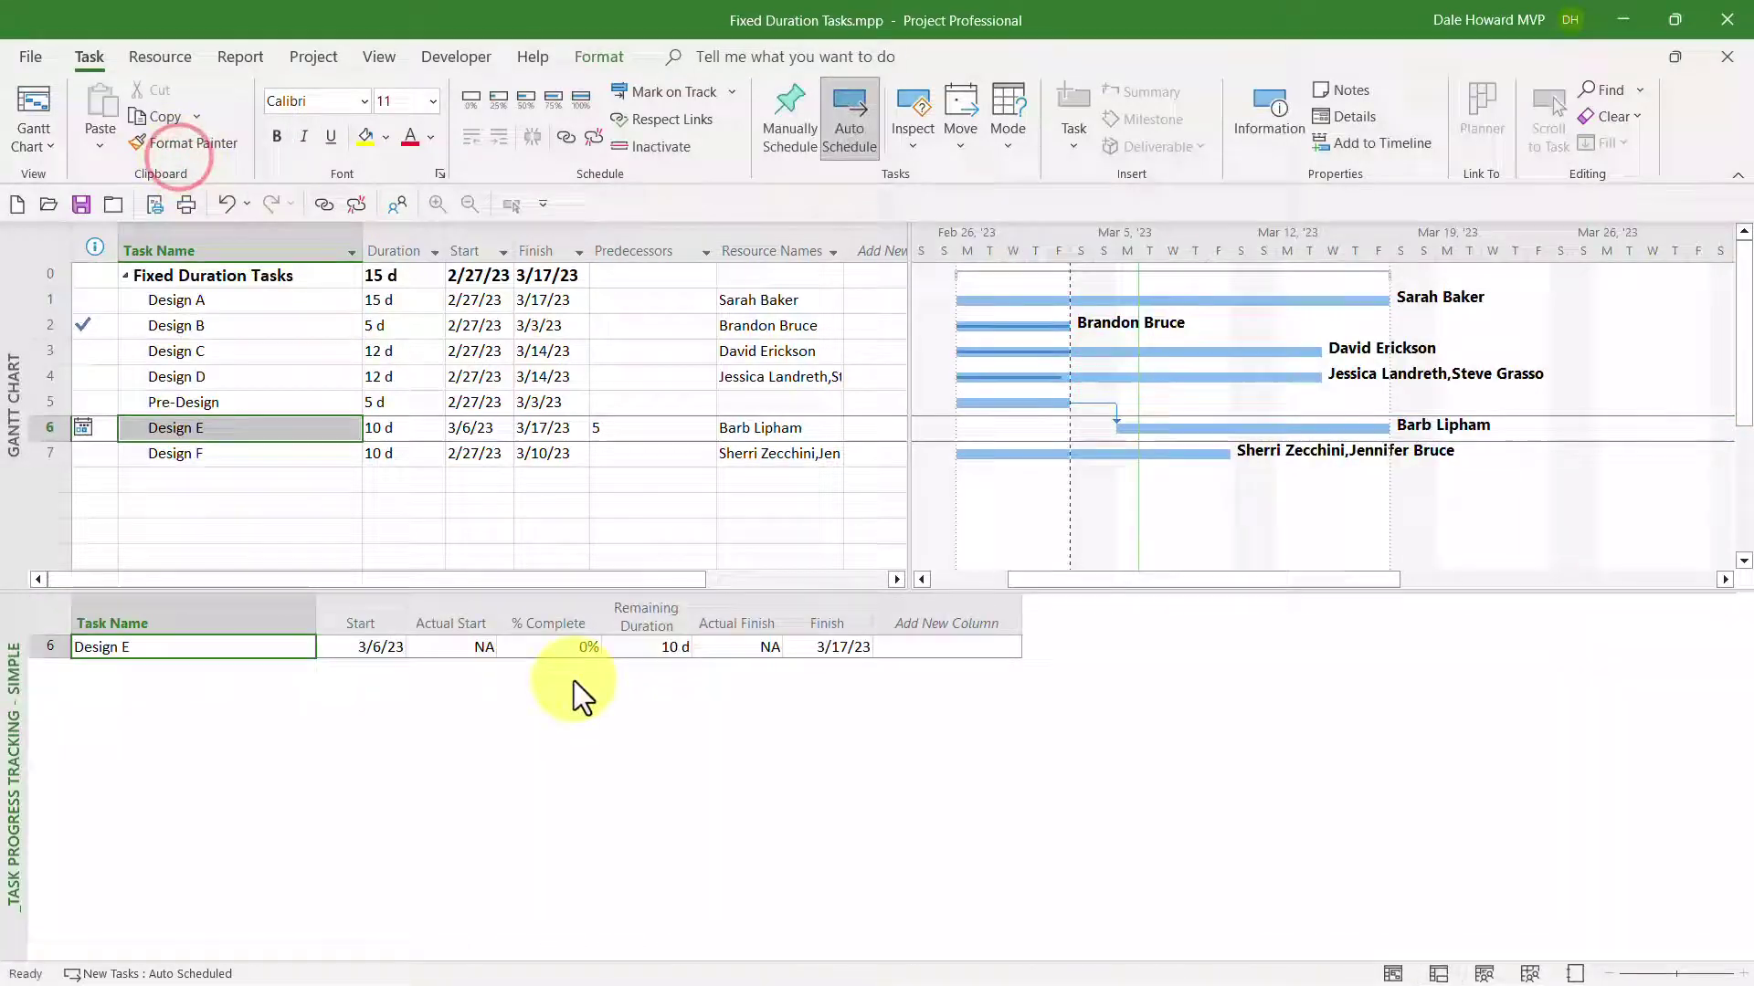
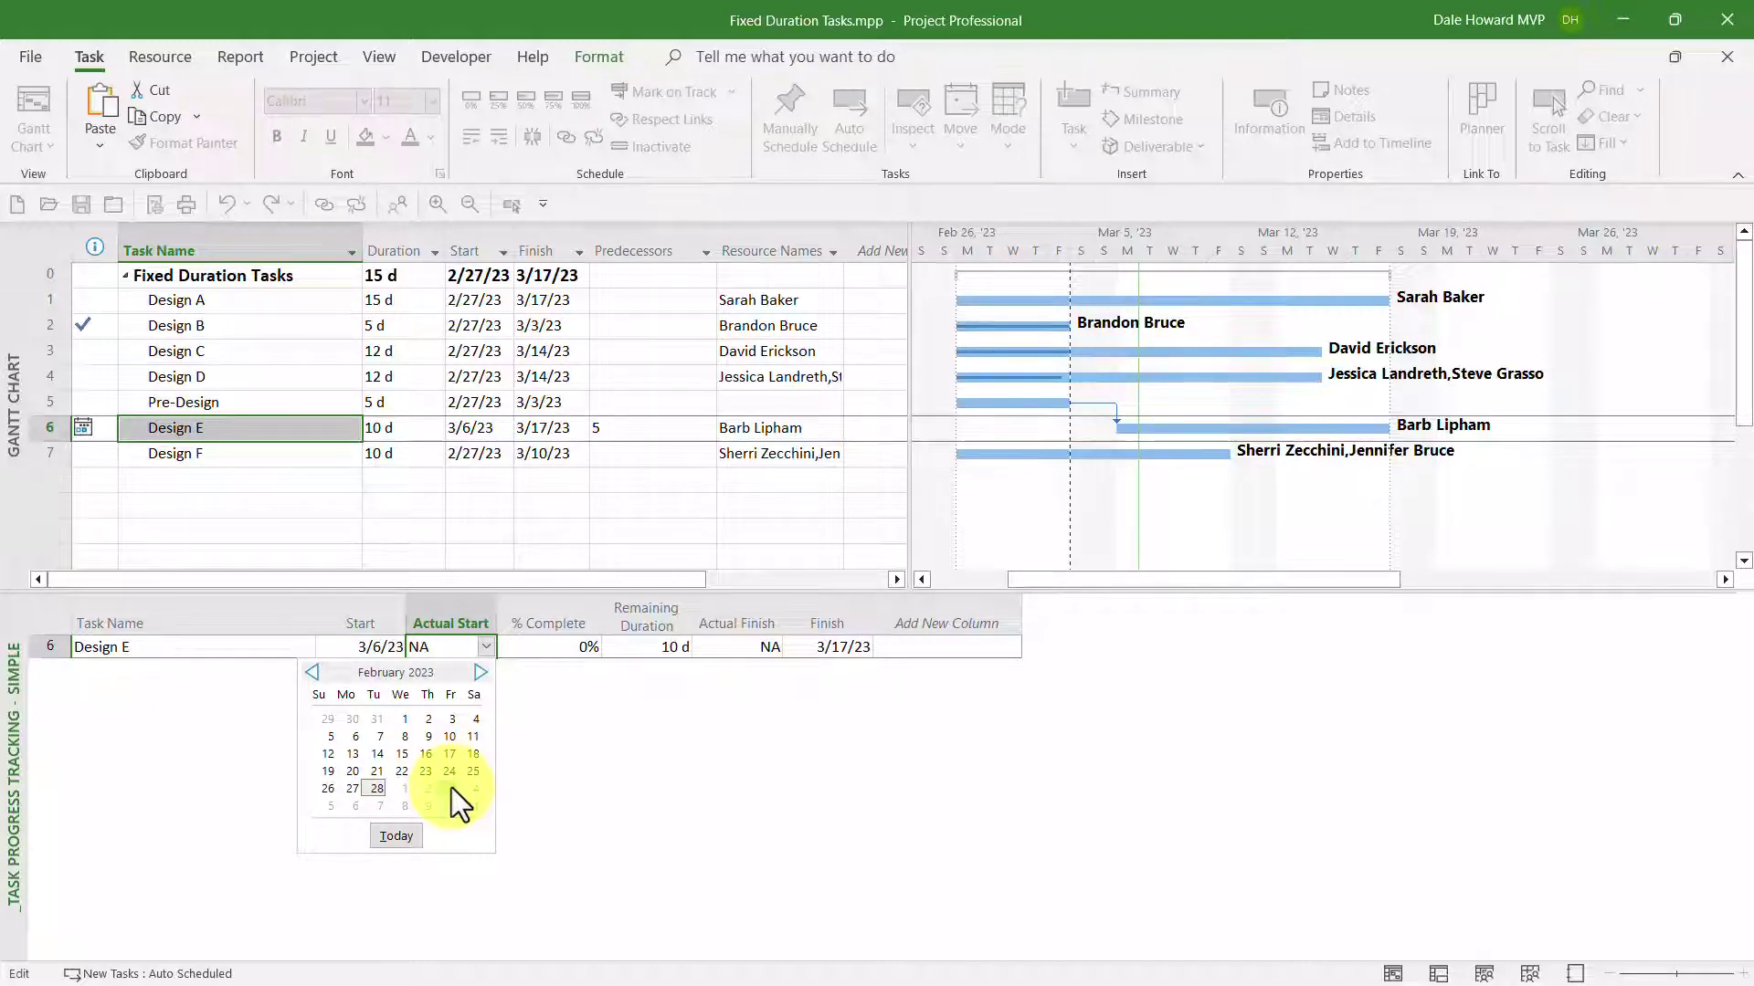
Step: Set the actual start of Design E to 3/3/23, accepting the duration change, and its percent complete to 10%
left_click(446, 787)
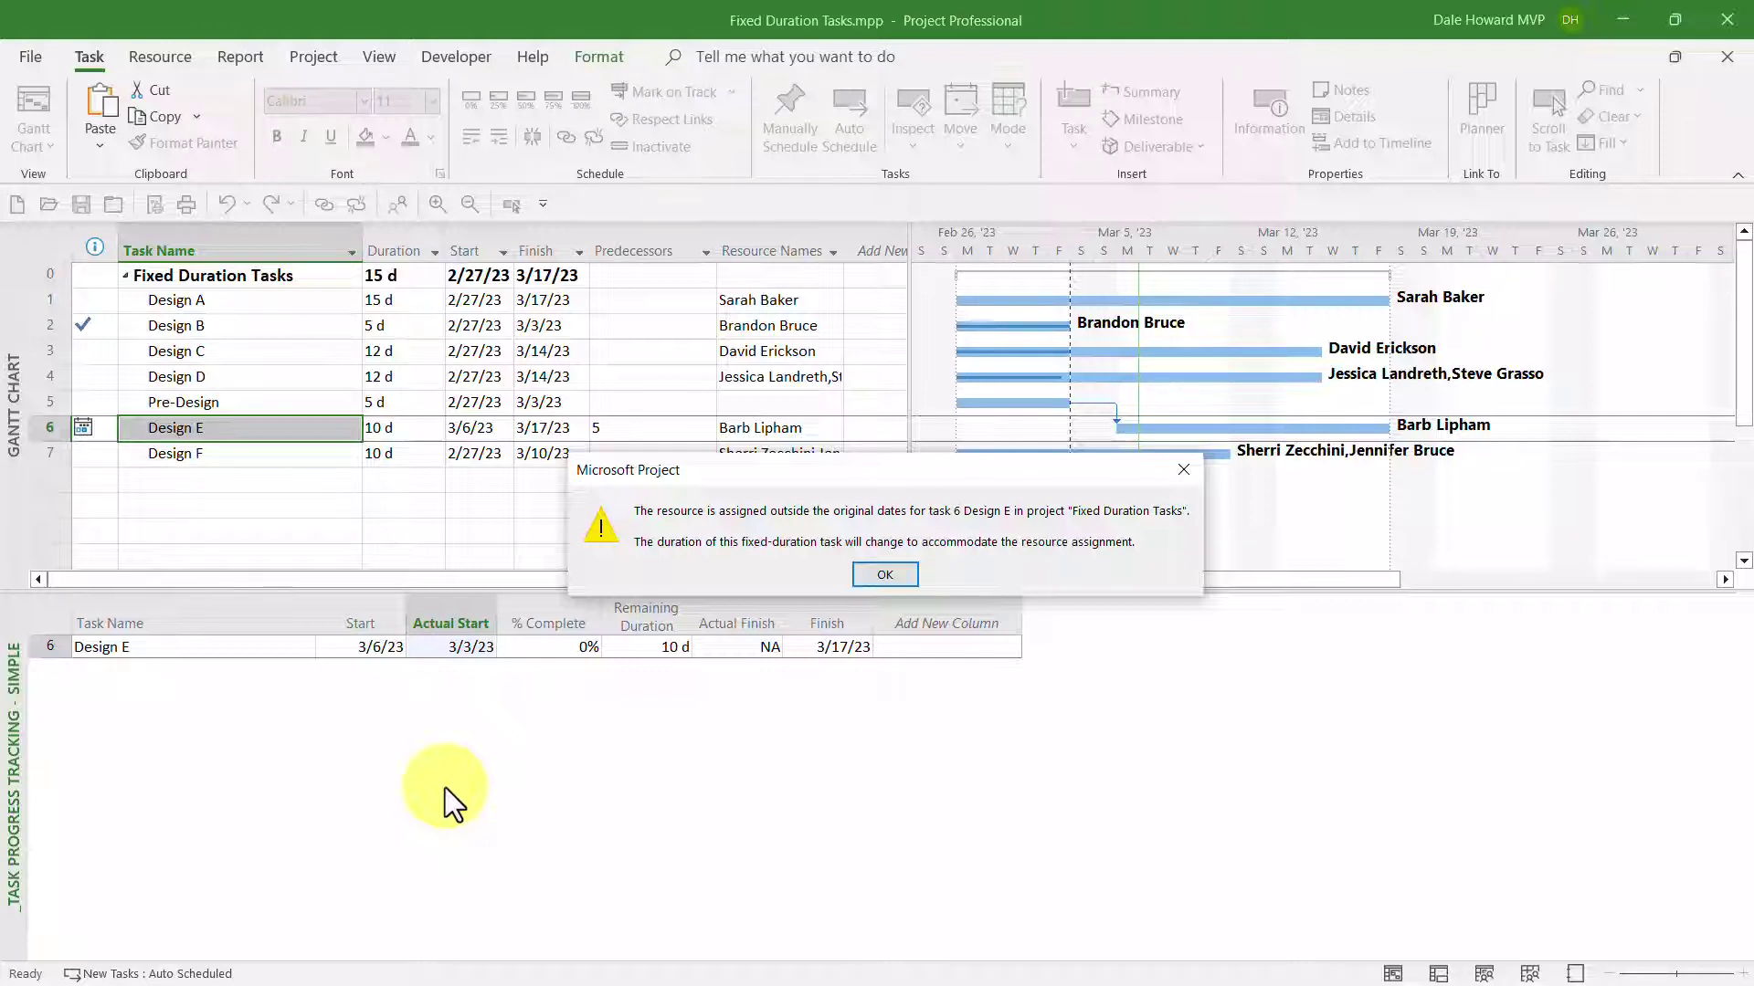
left_click(884, 575)
left_click(591, 650)
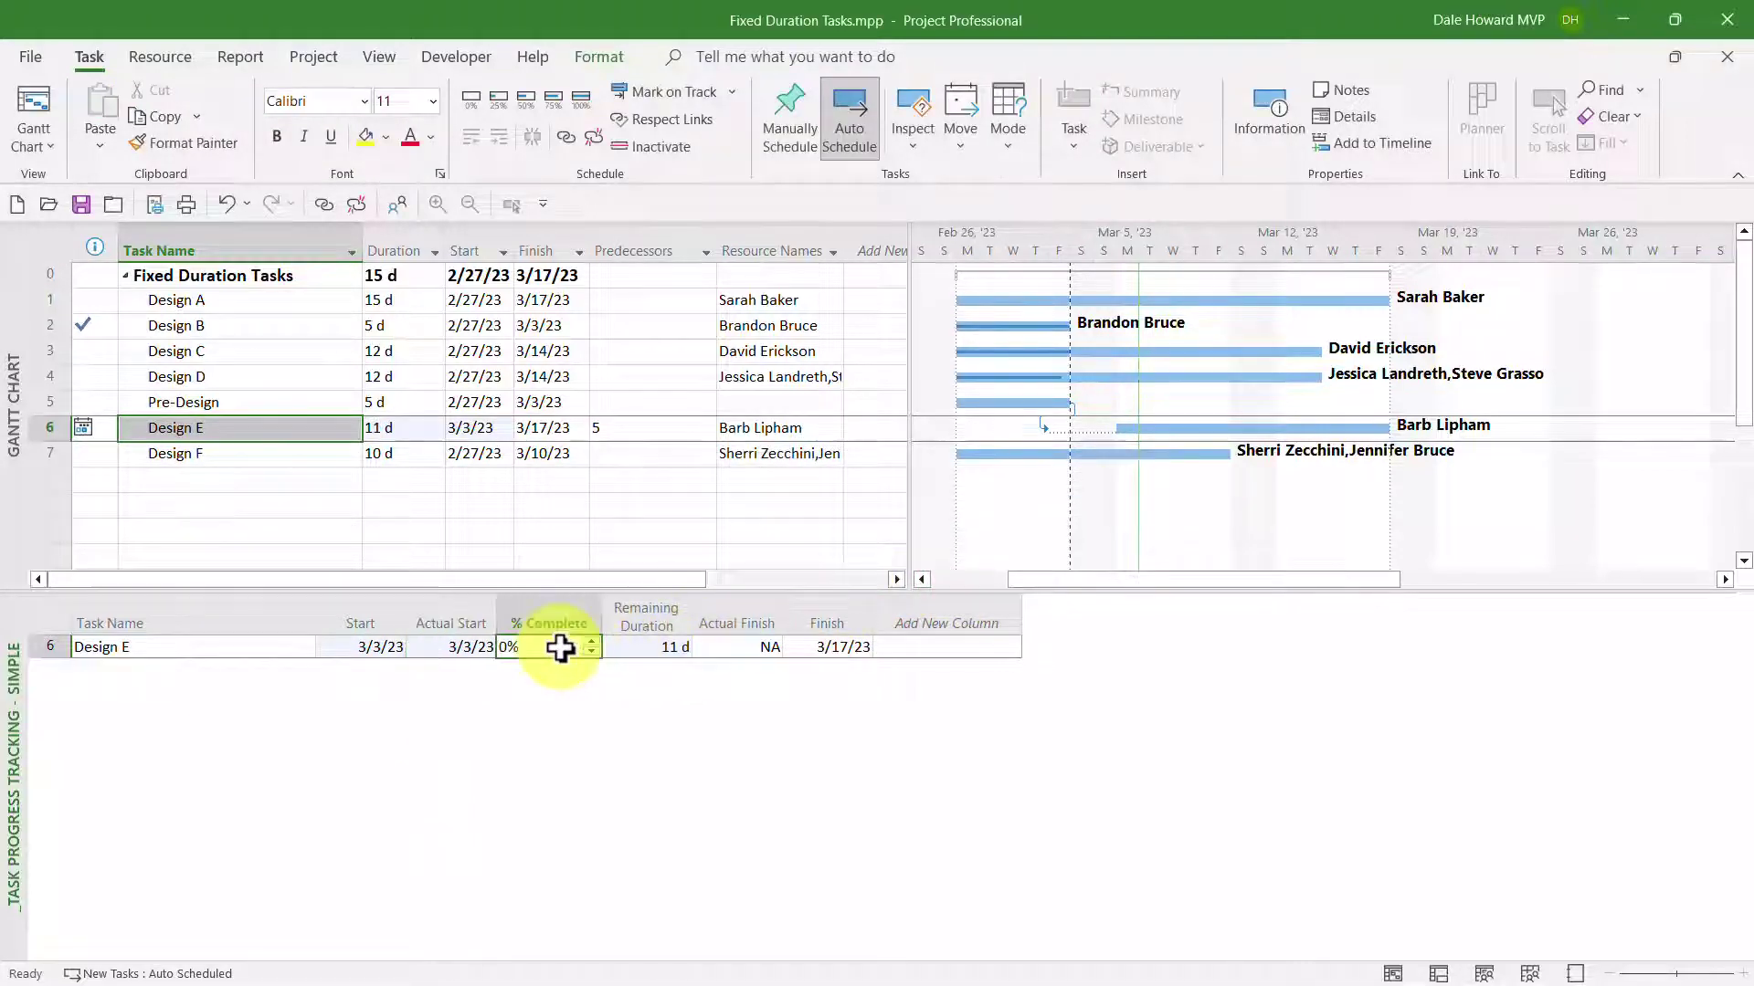
type("10")
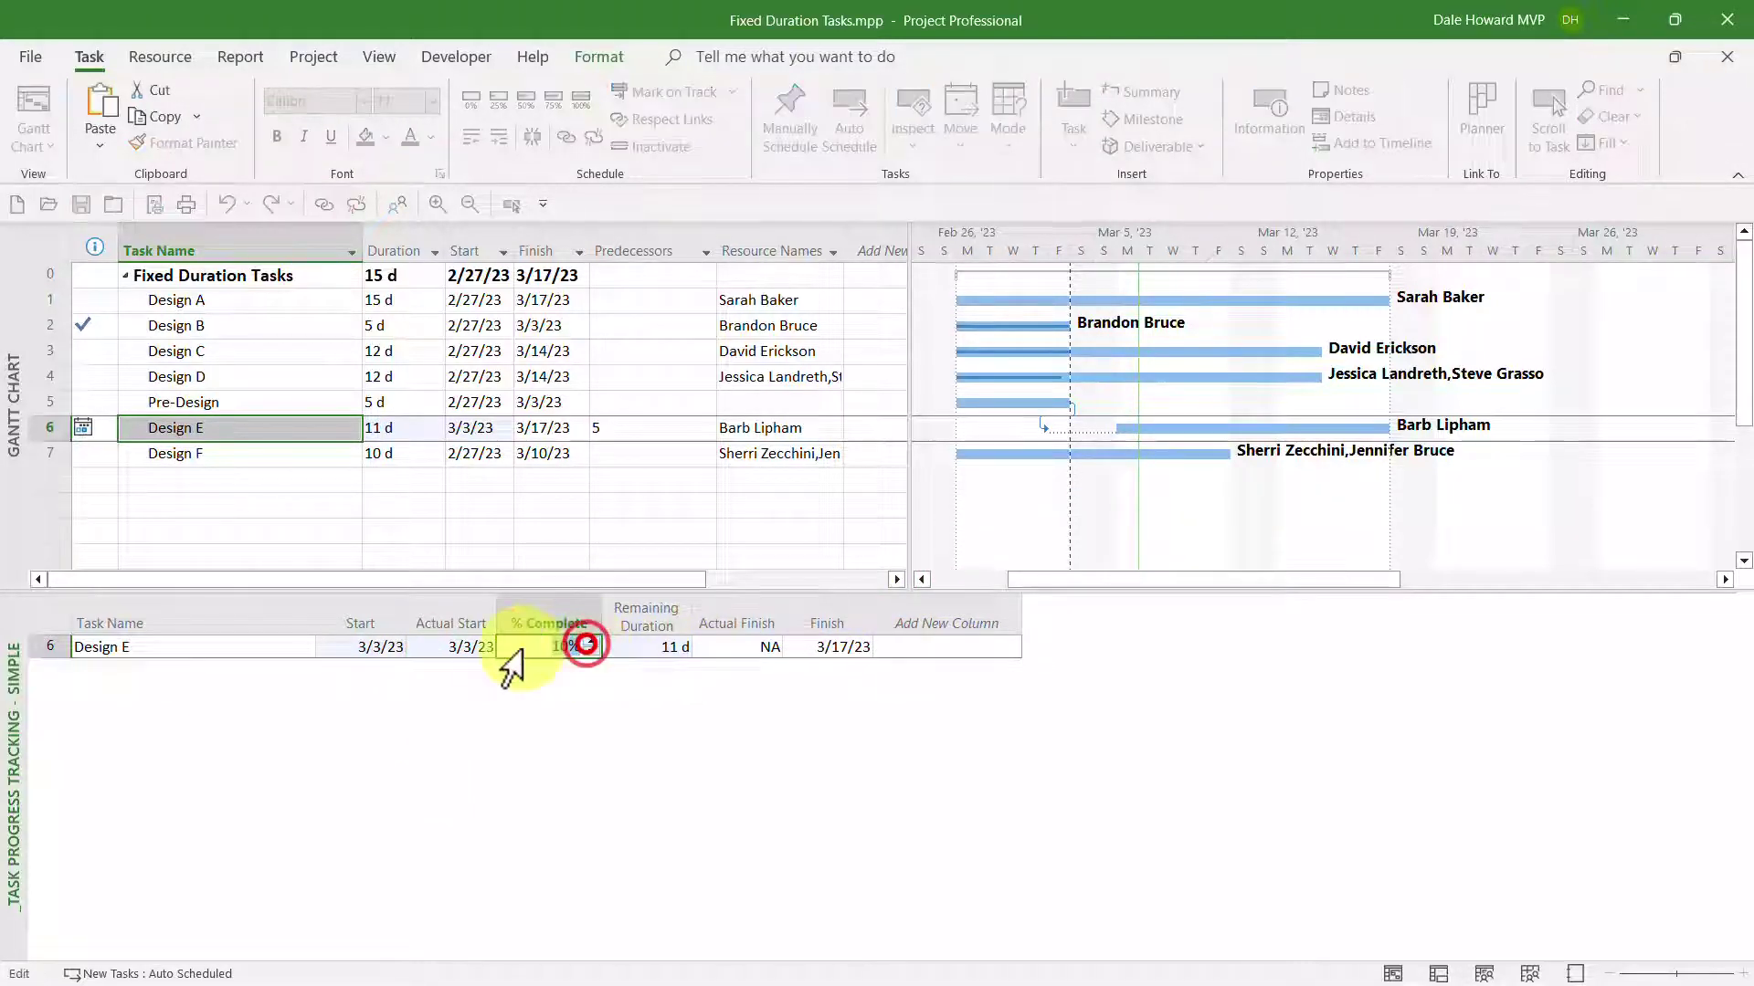
left_click(377, 646)
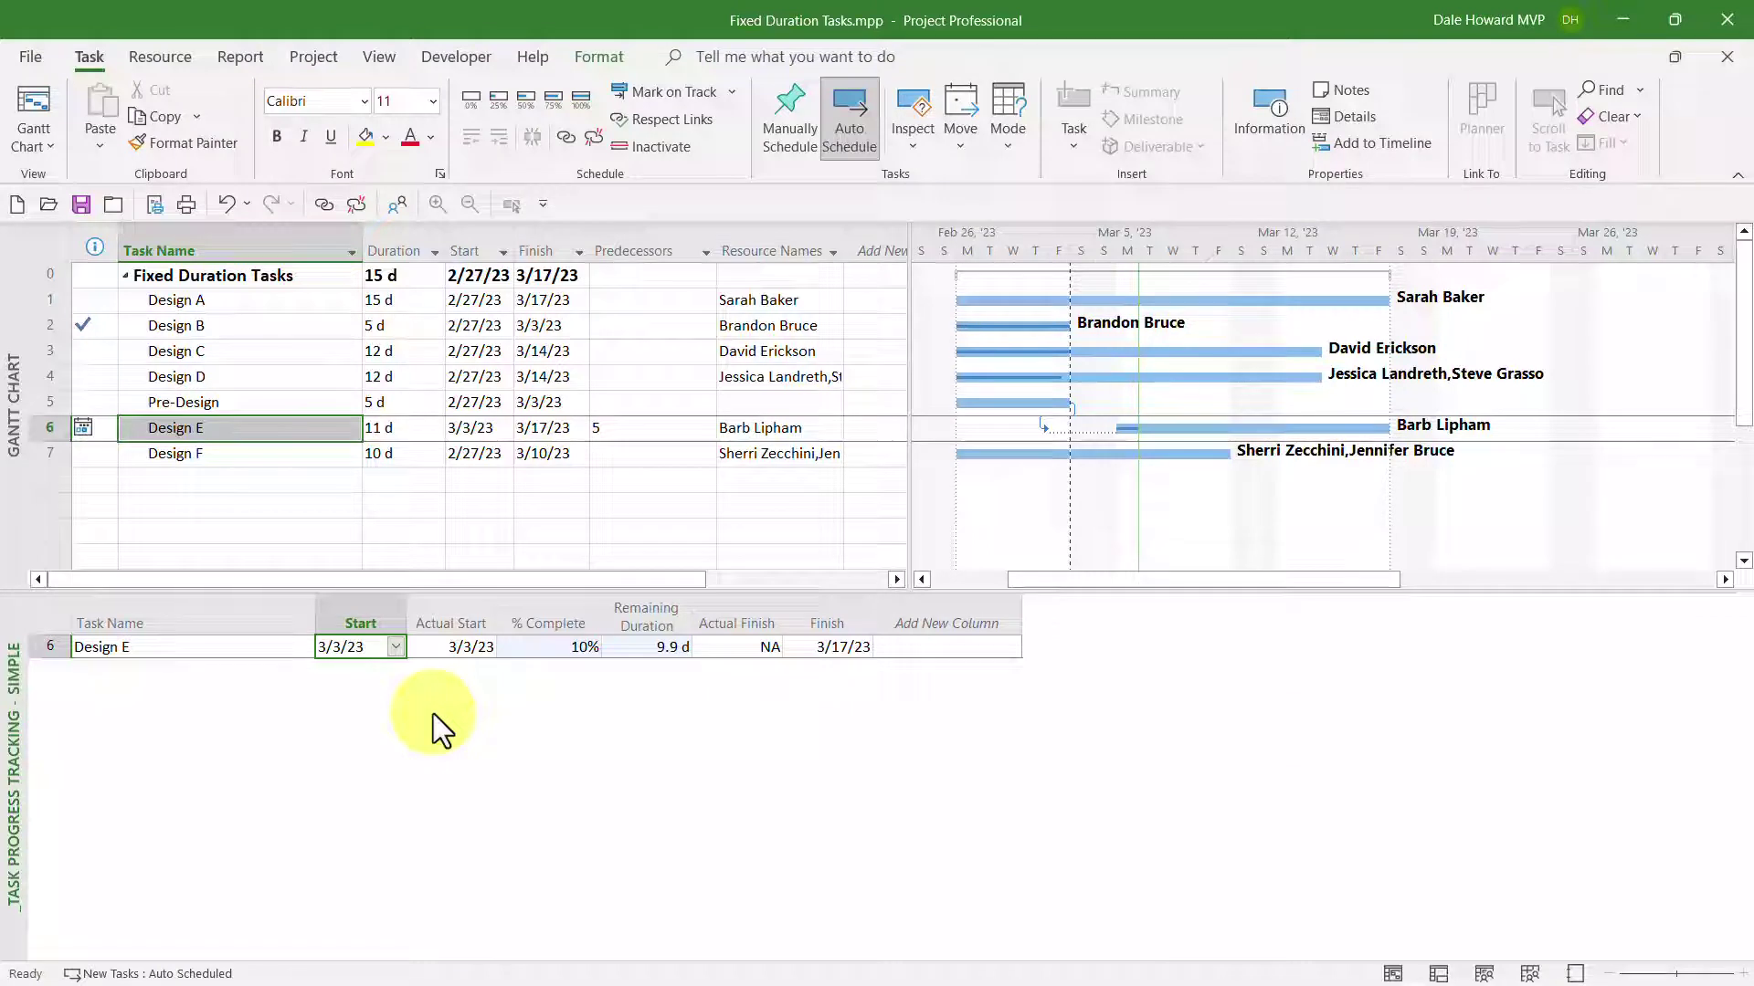
Step: Set the actual start of Design F to 2/27/23 and its percent complete to 25%
left_click(228, 456)
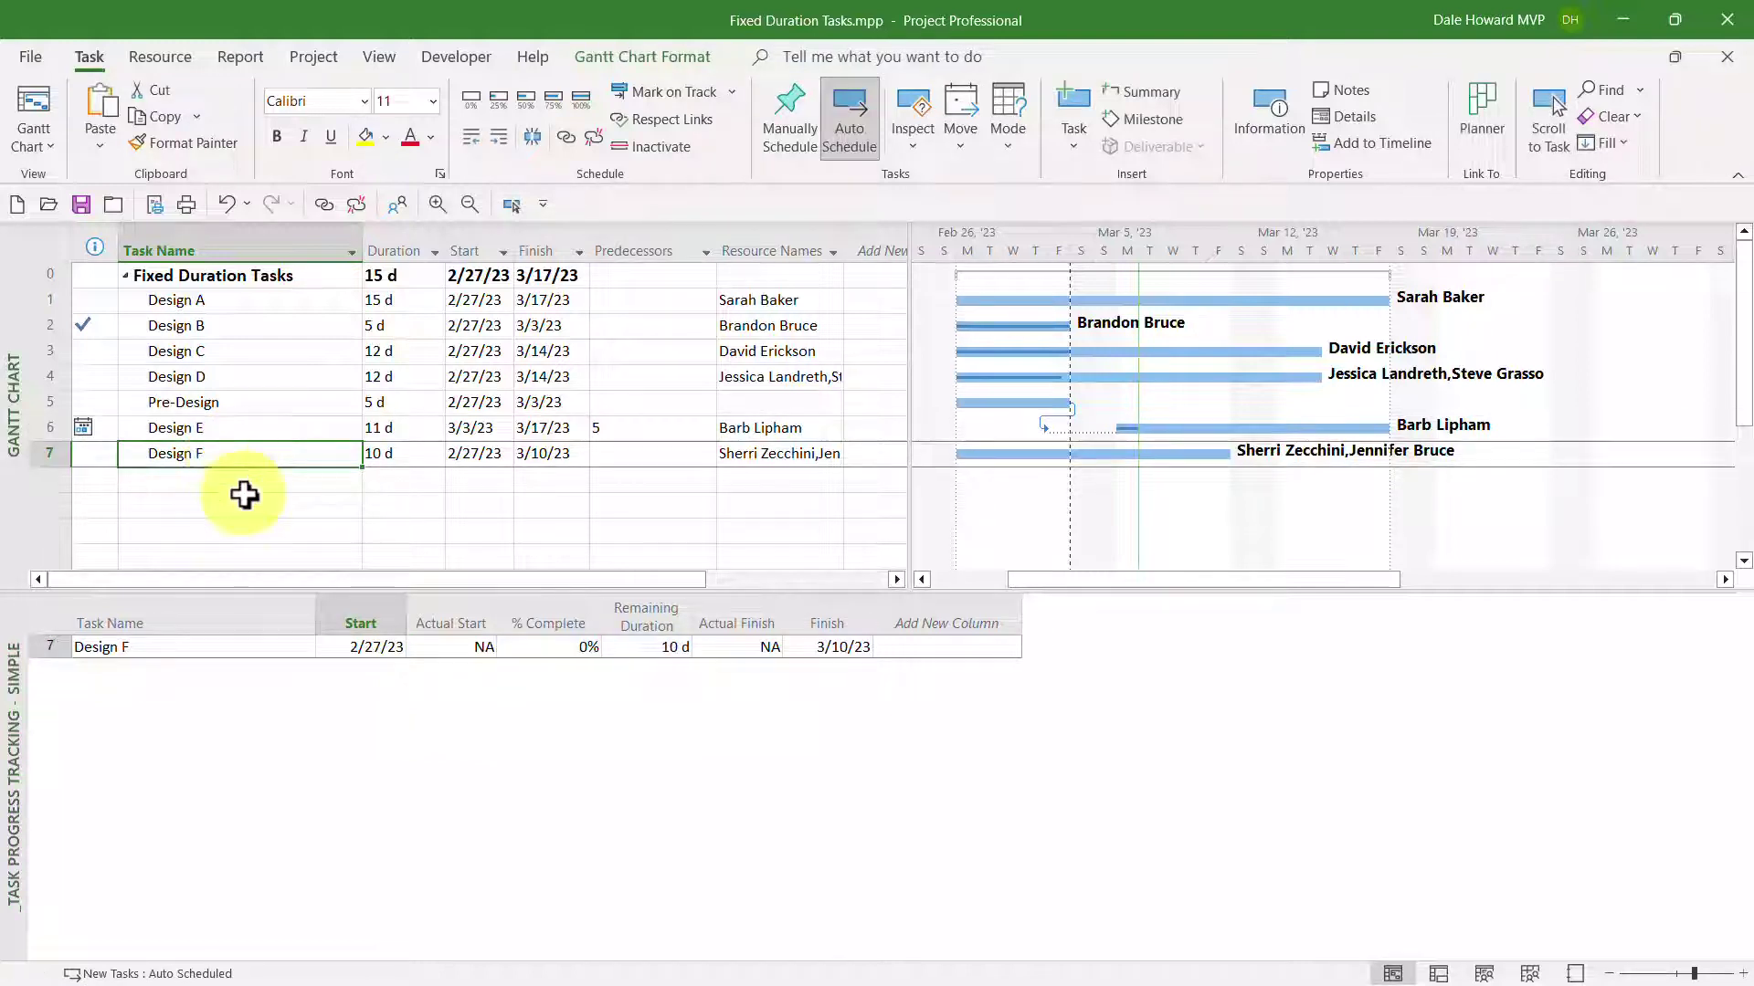
left_click(484, 649)
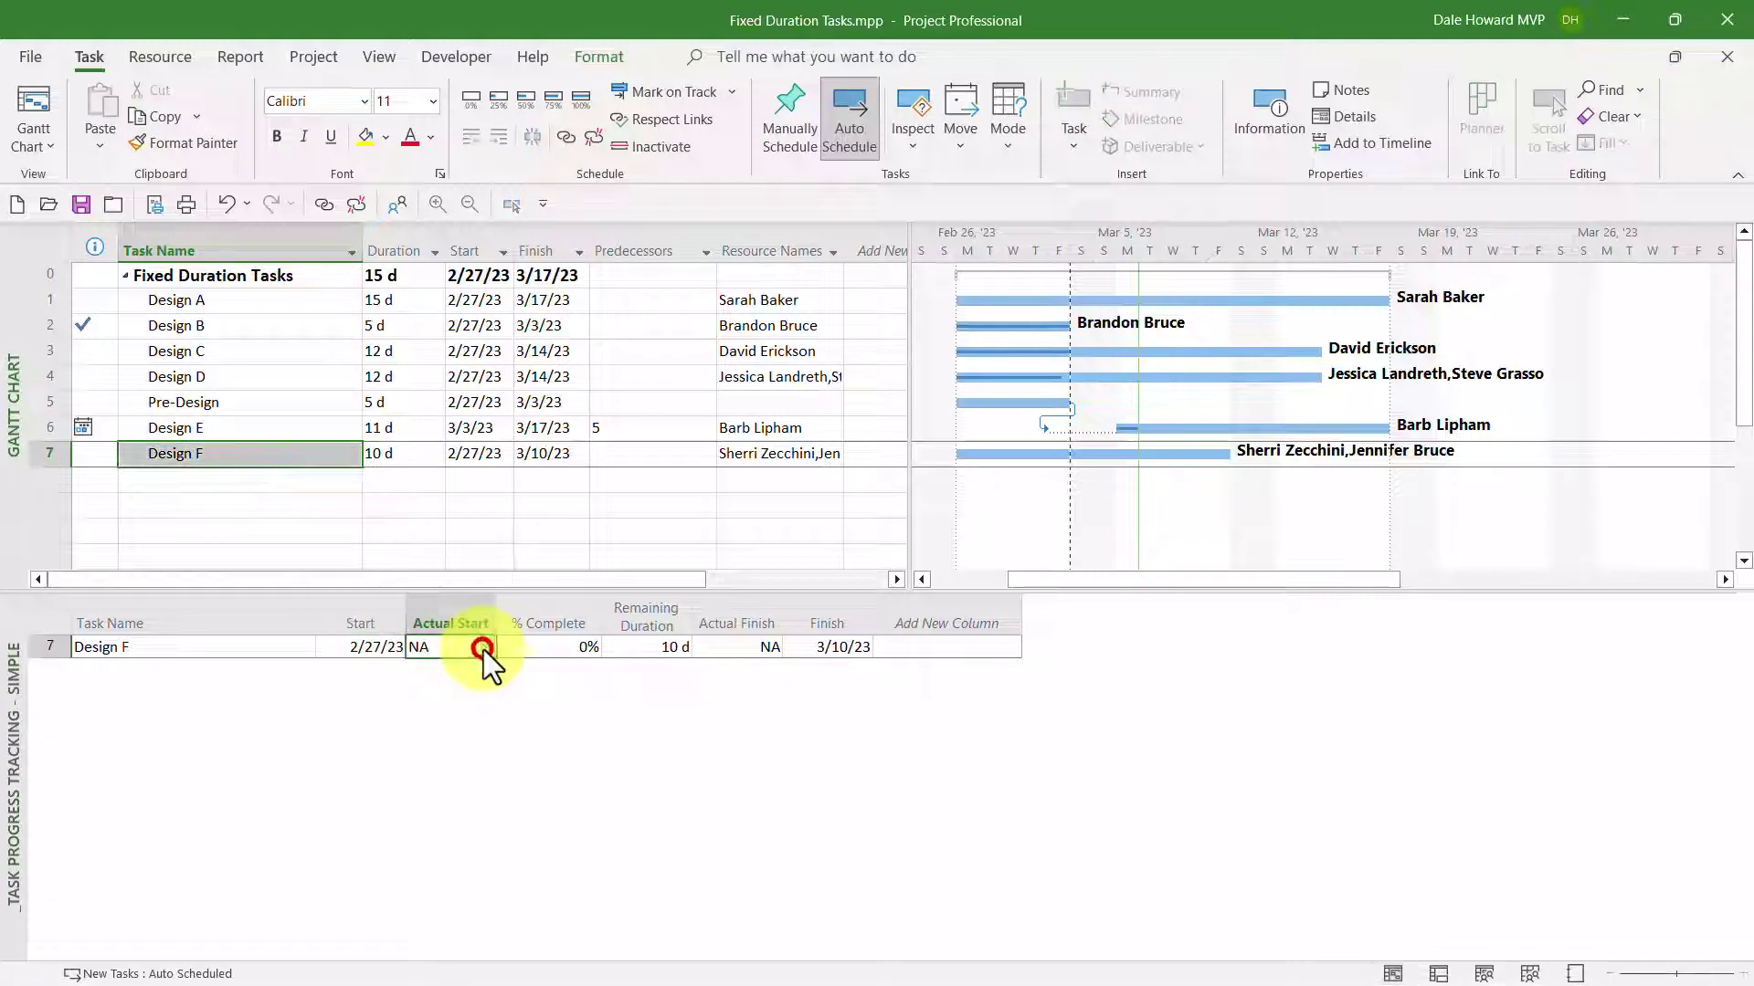
left_click(486, 650)
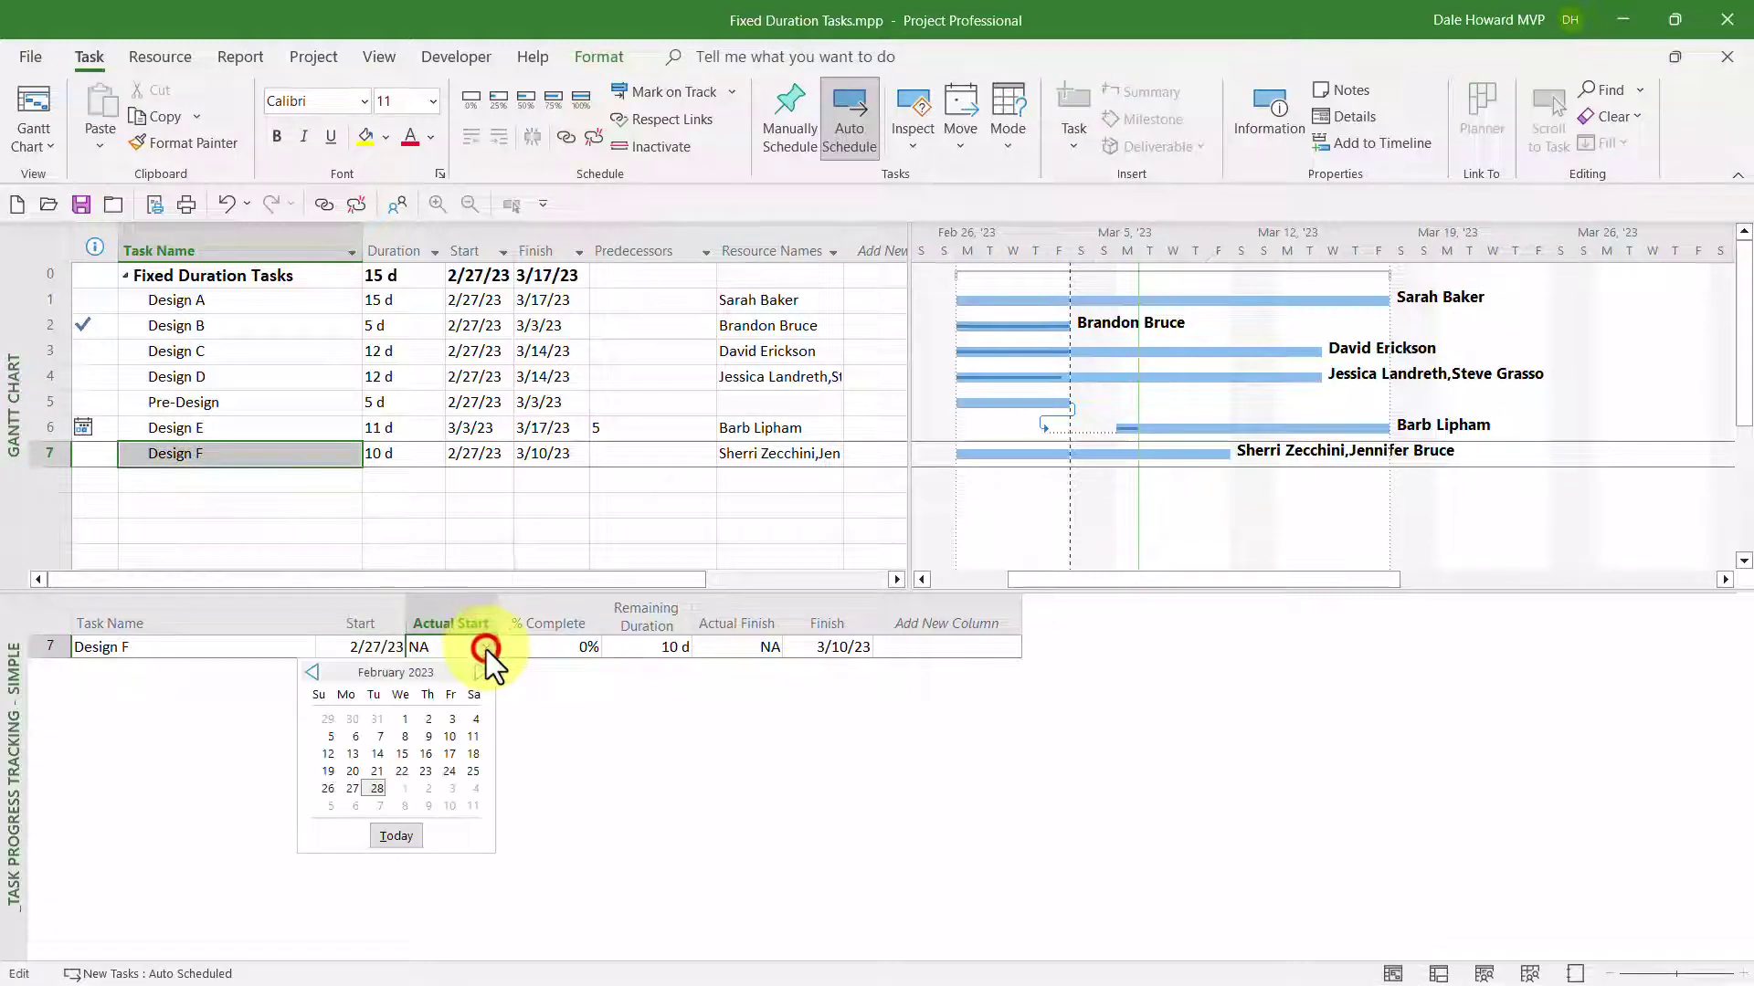
left_click(352, 789)
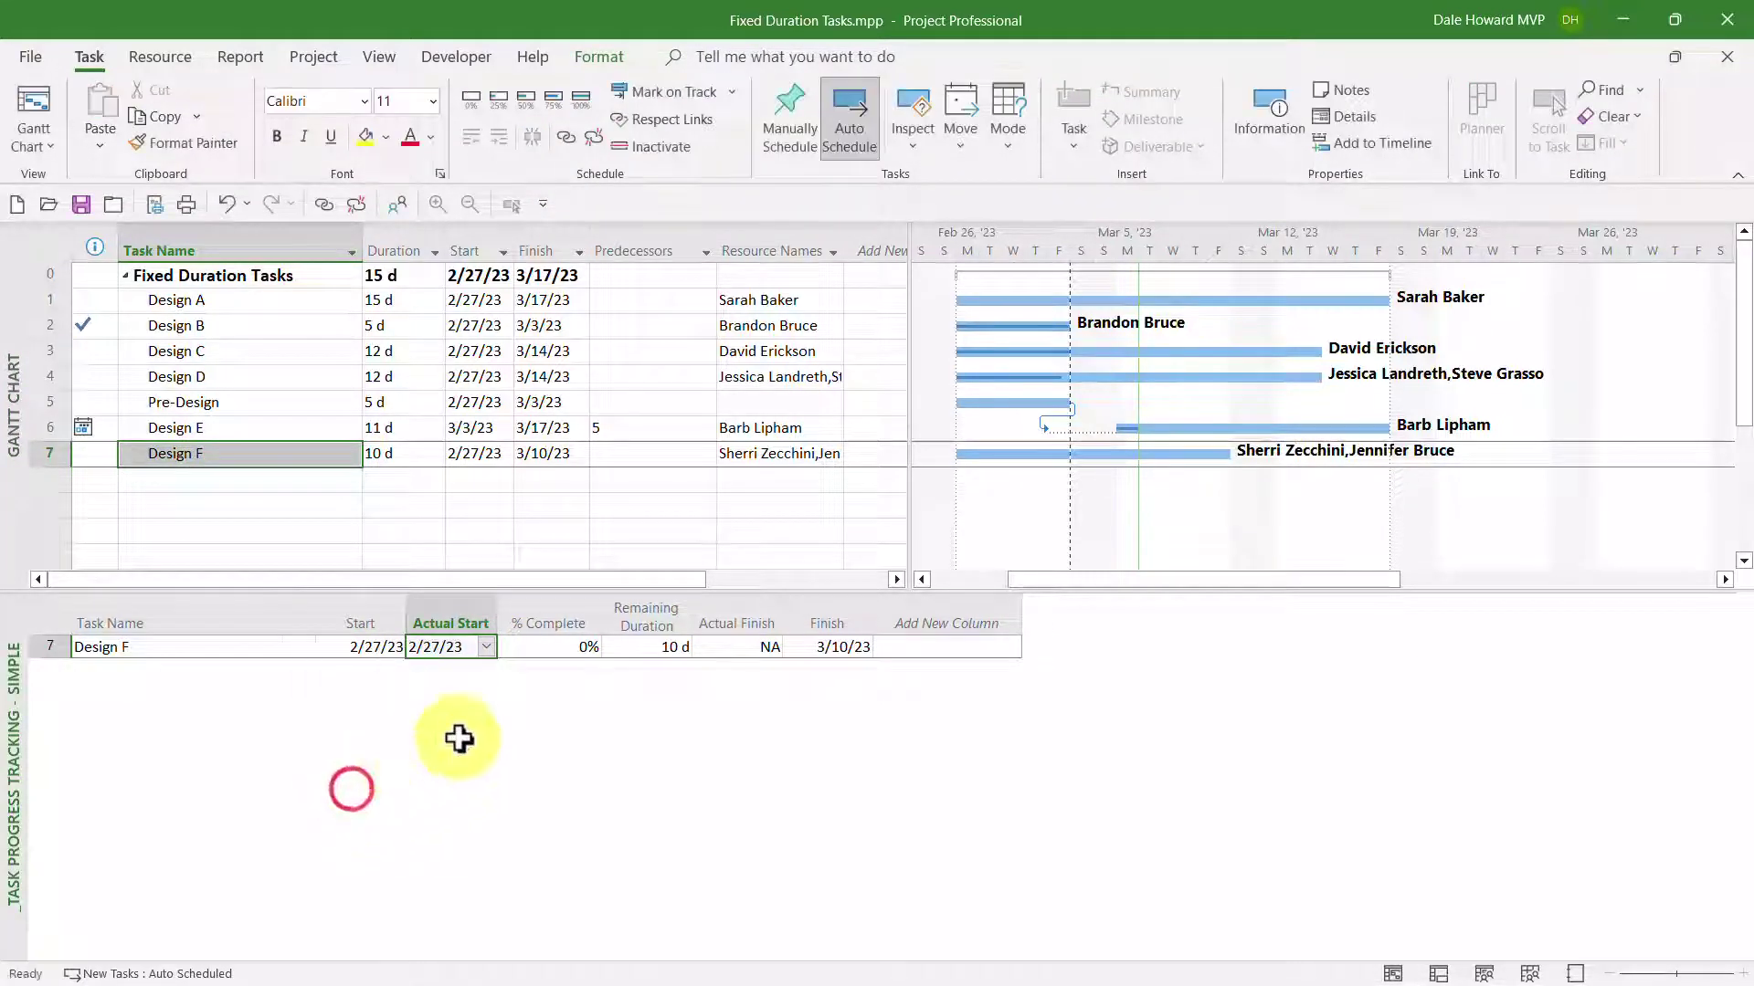
left_click(548, 644)
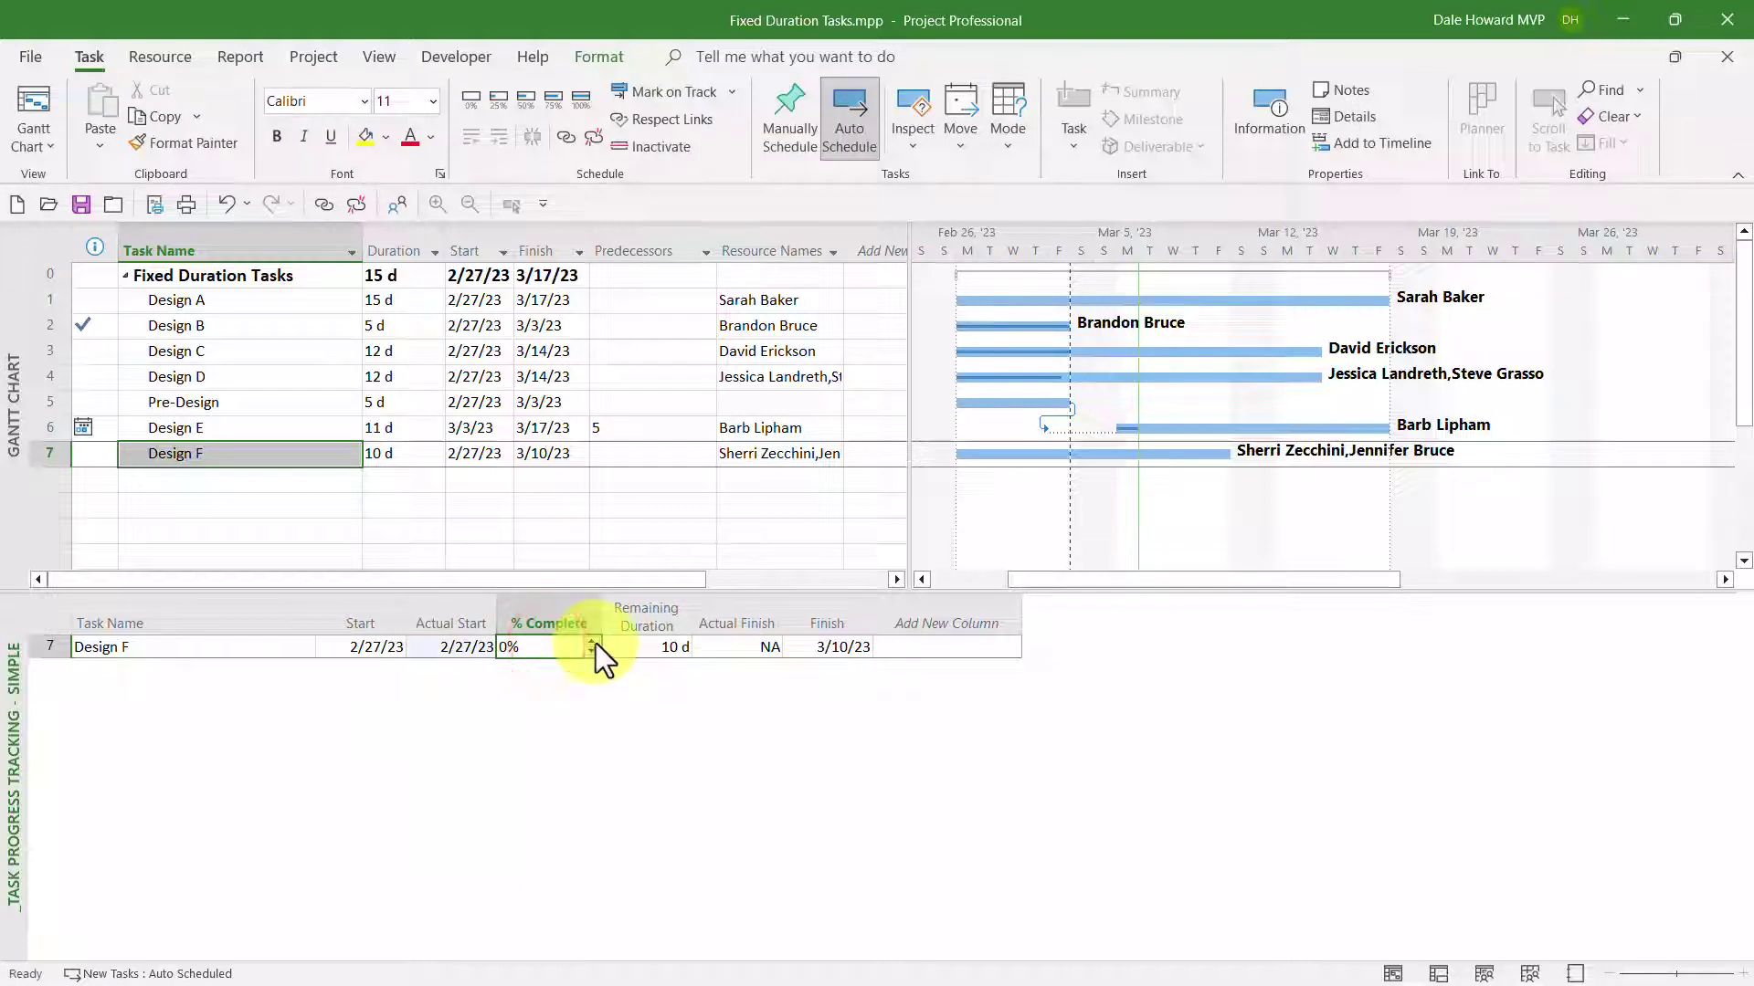
type("10")
left_click(593, 641)
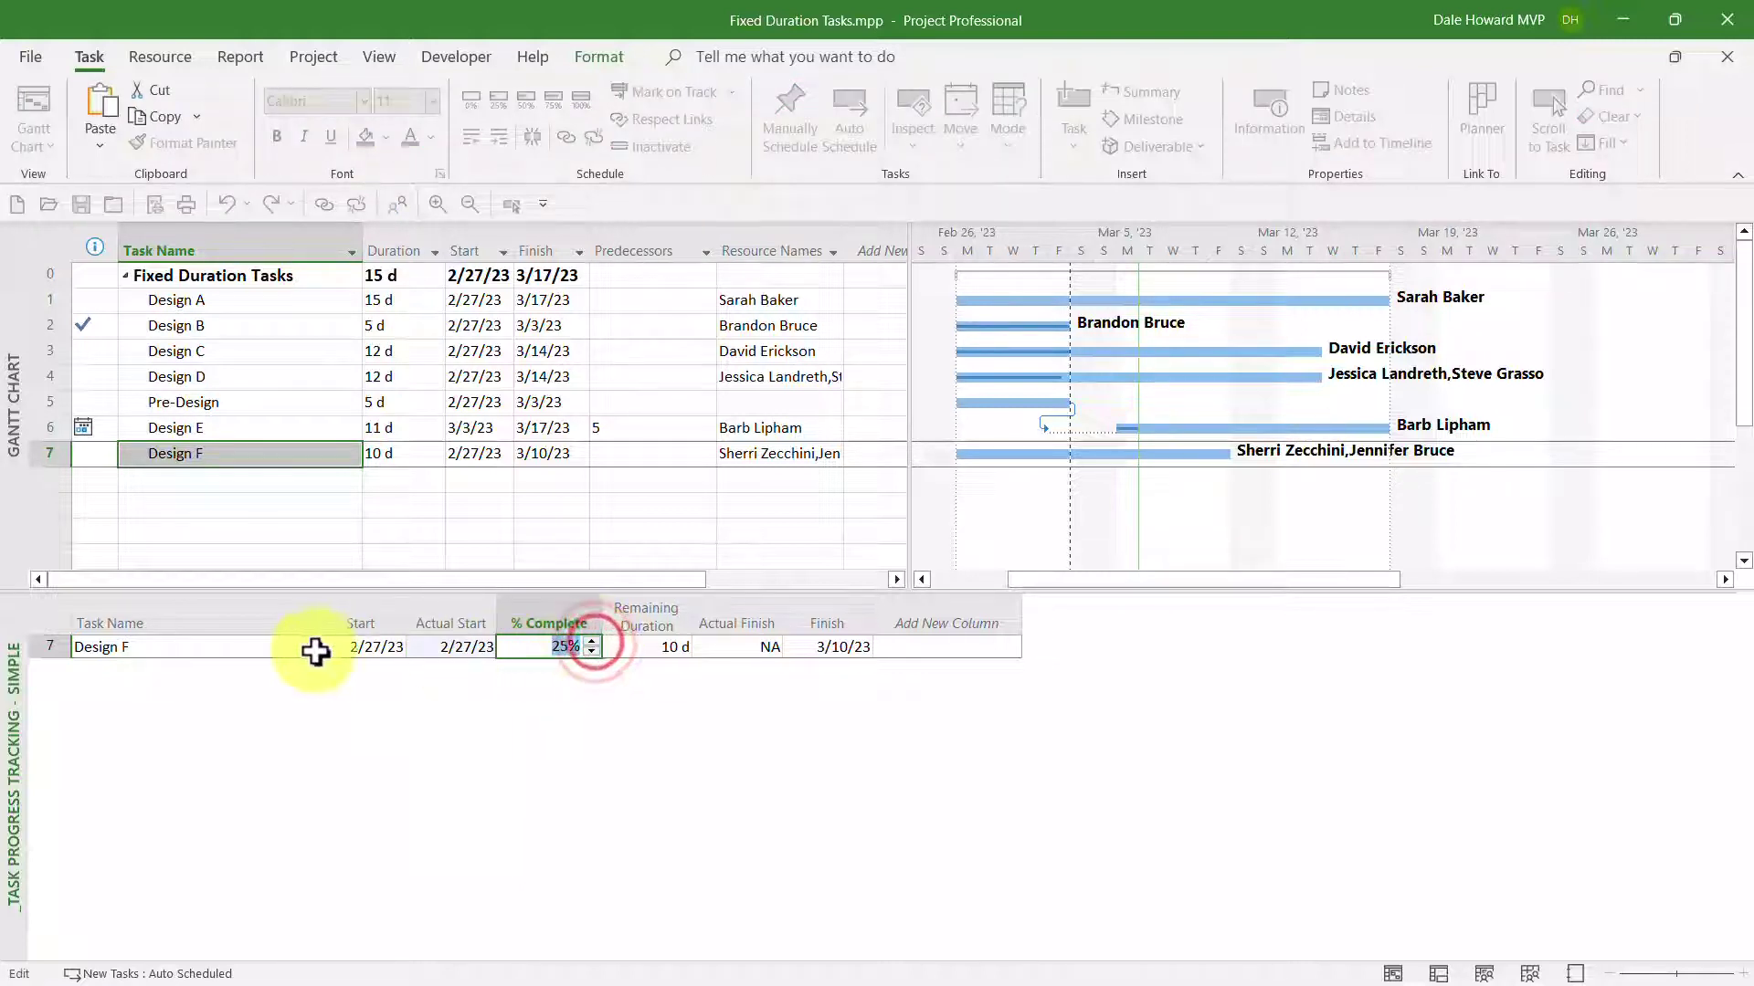
left_click(272, 646)
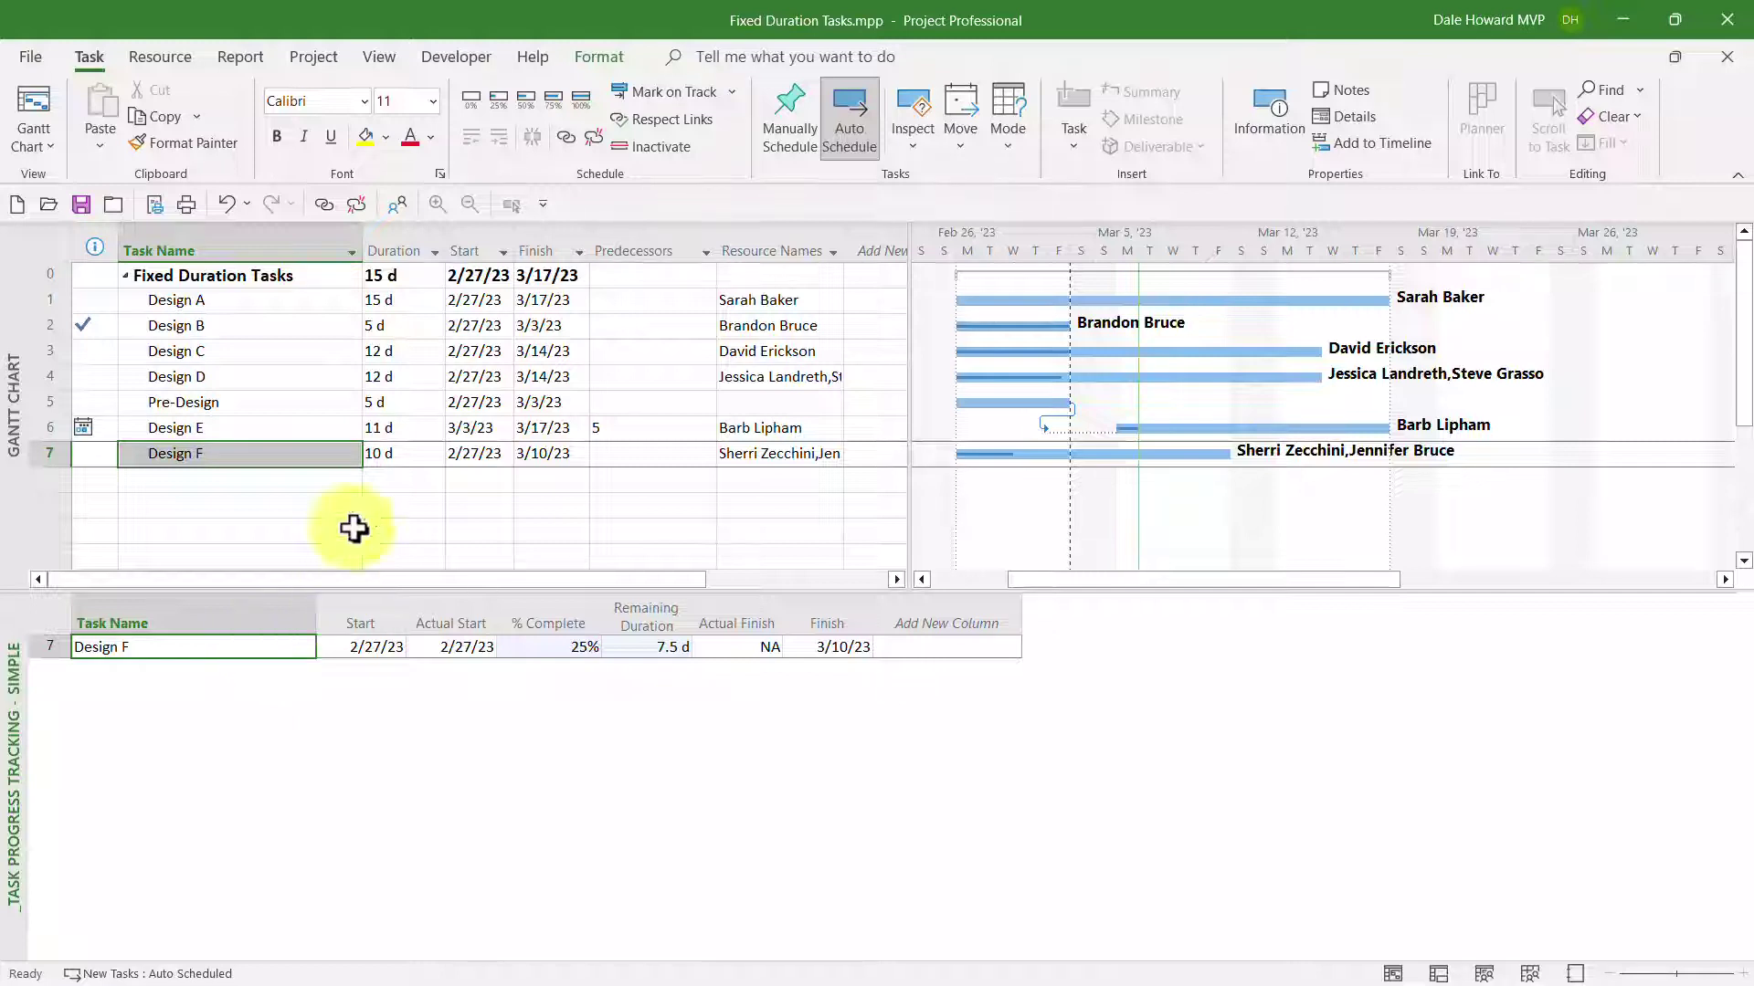
Step: Reschedule the uncompleted work of Design F to start after 3/3/23, updating the selected task only
left_click(313, 57)
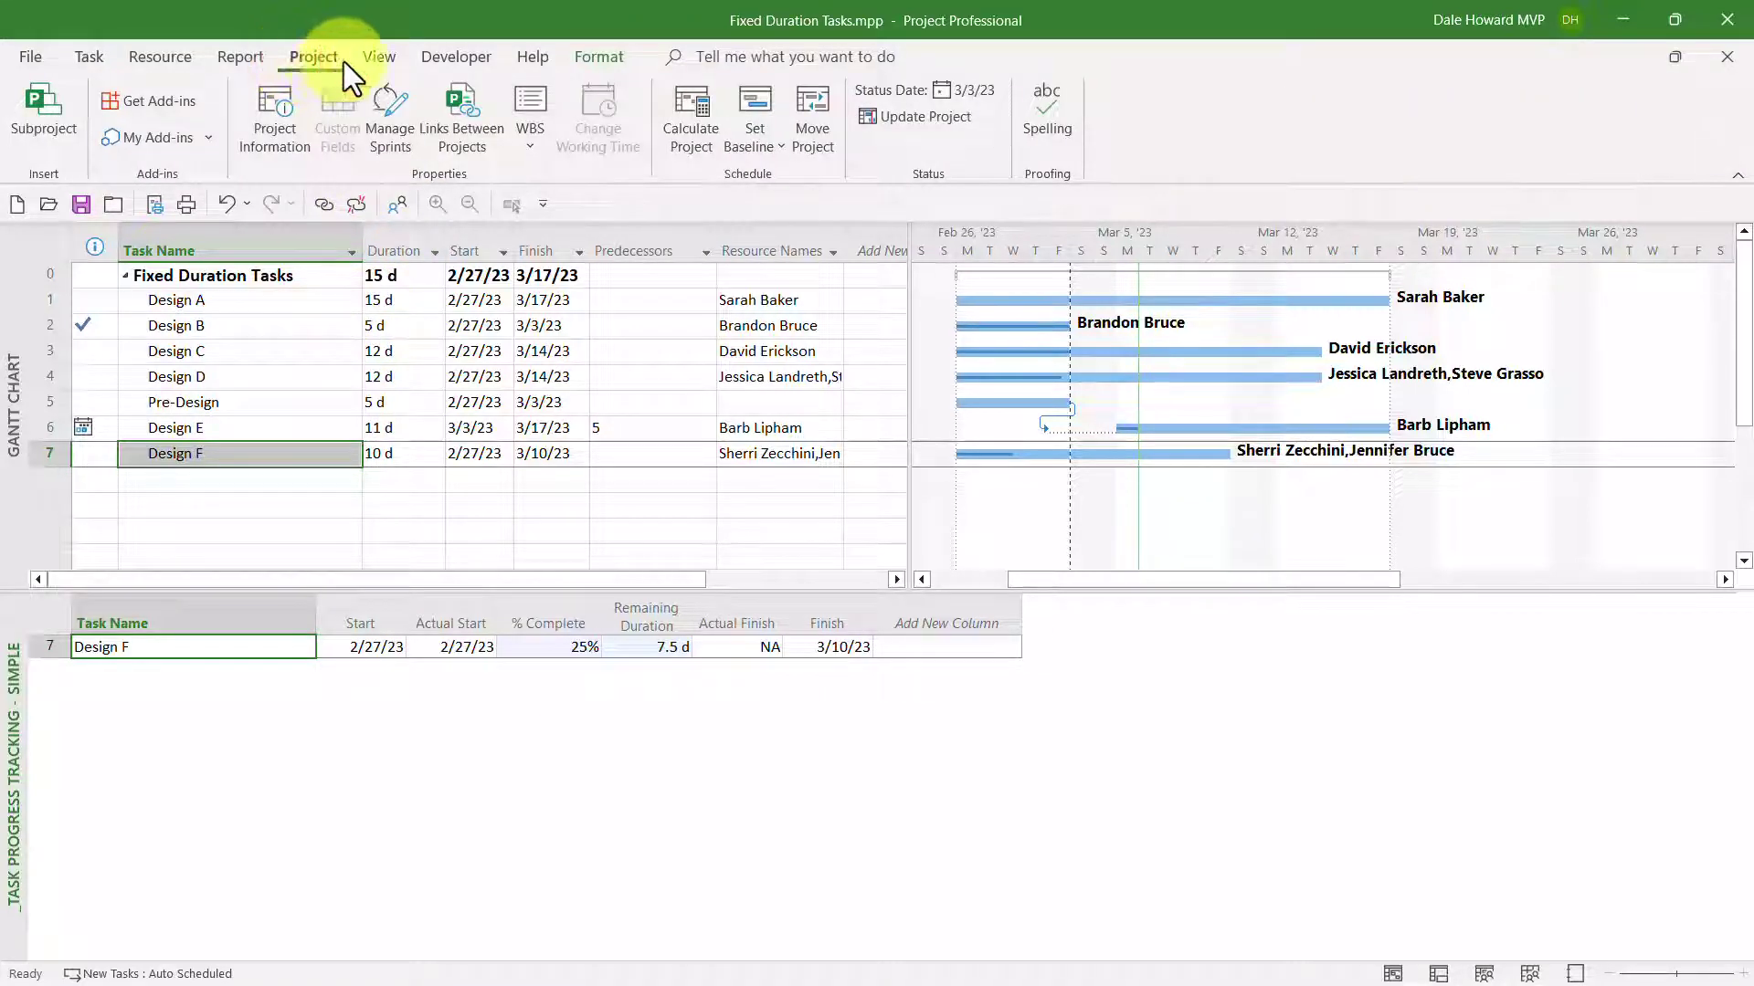
left_click(922, 117)
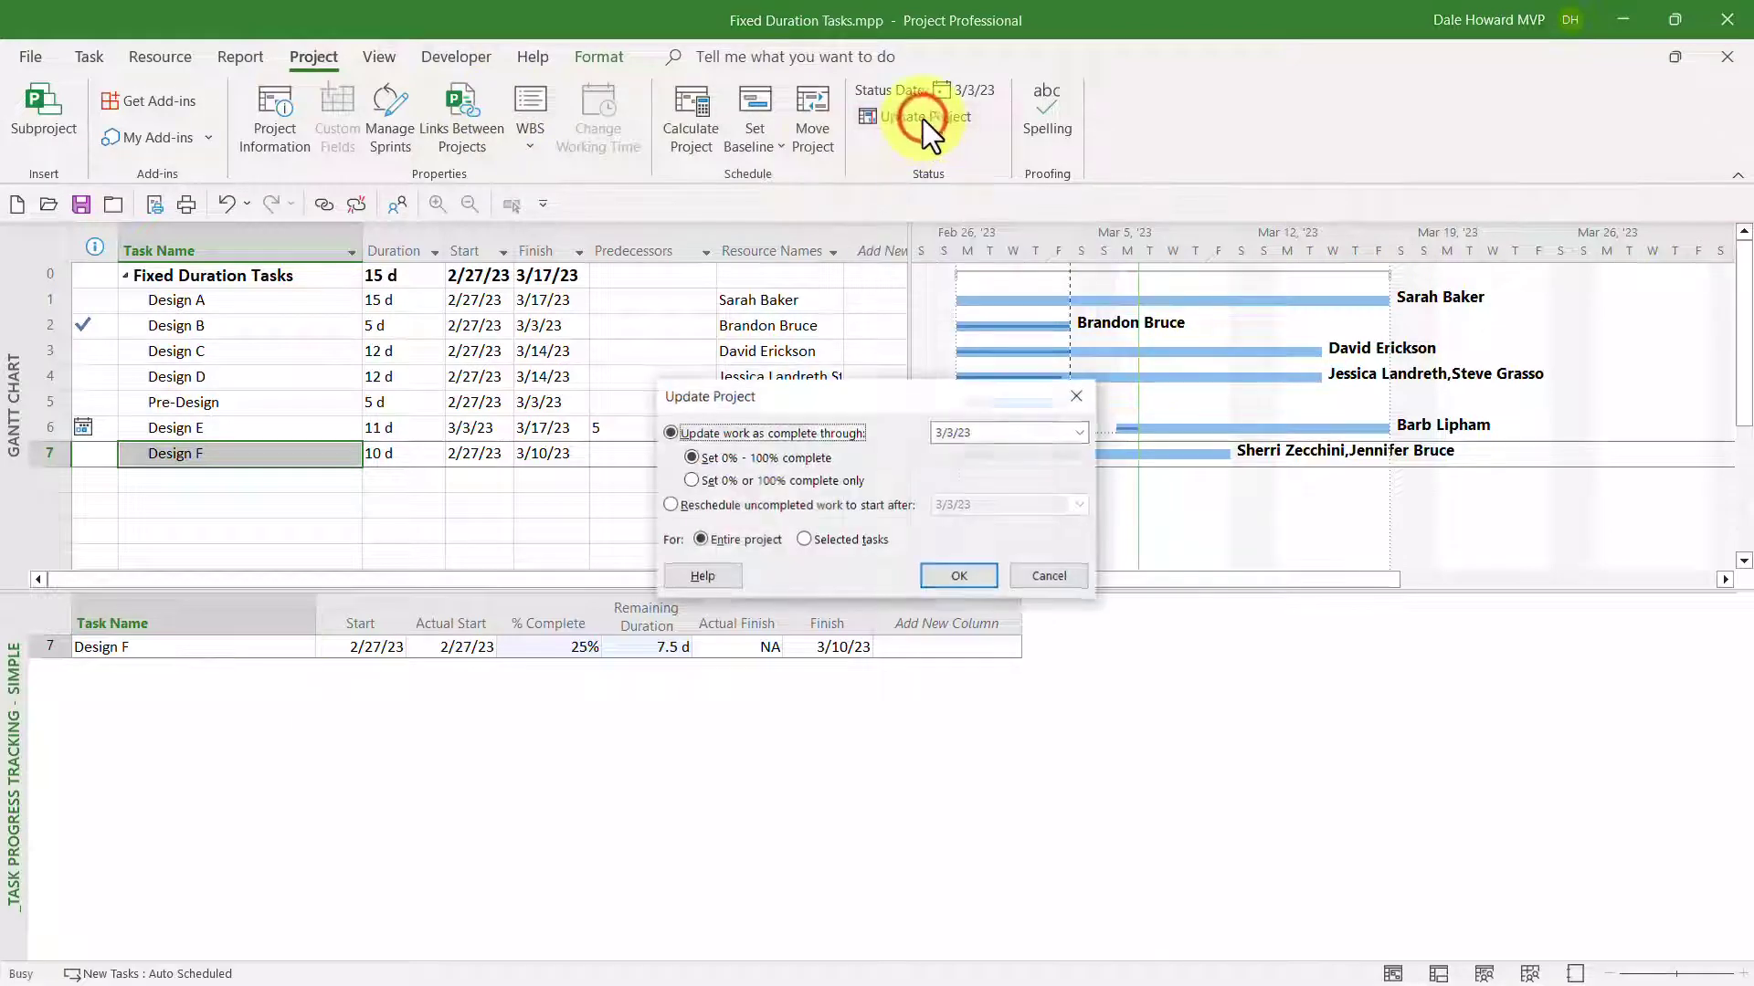
left_click(789, 503)
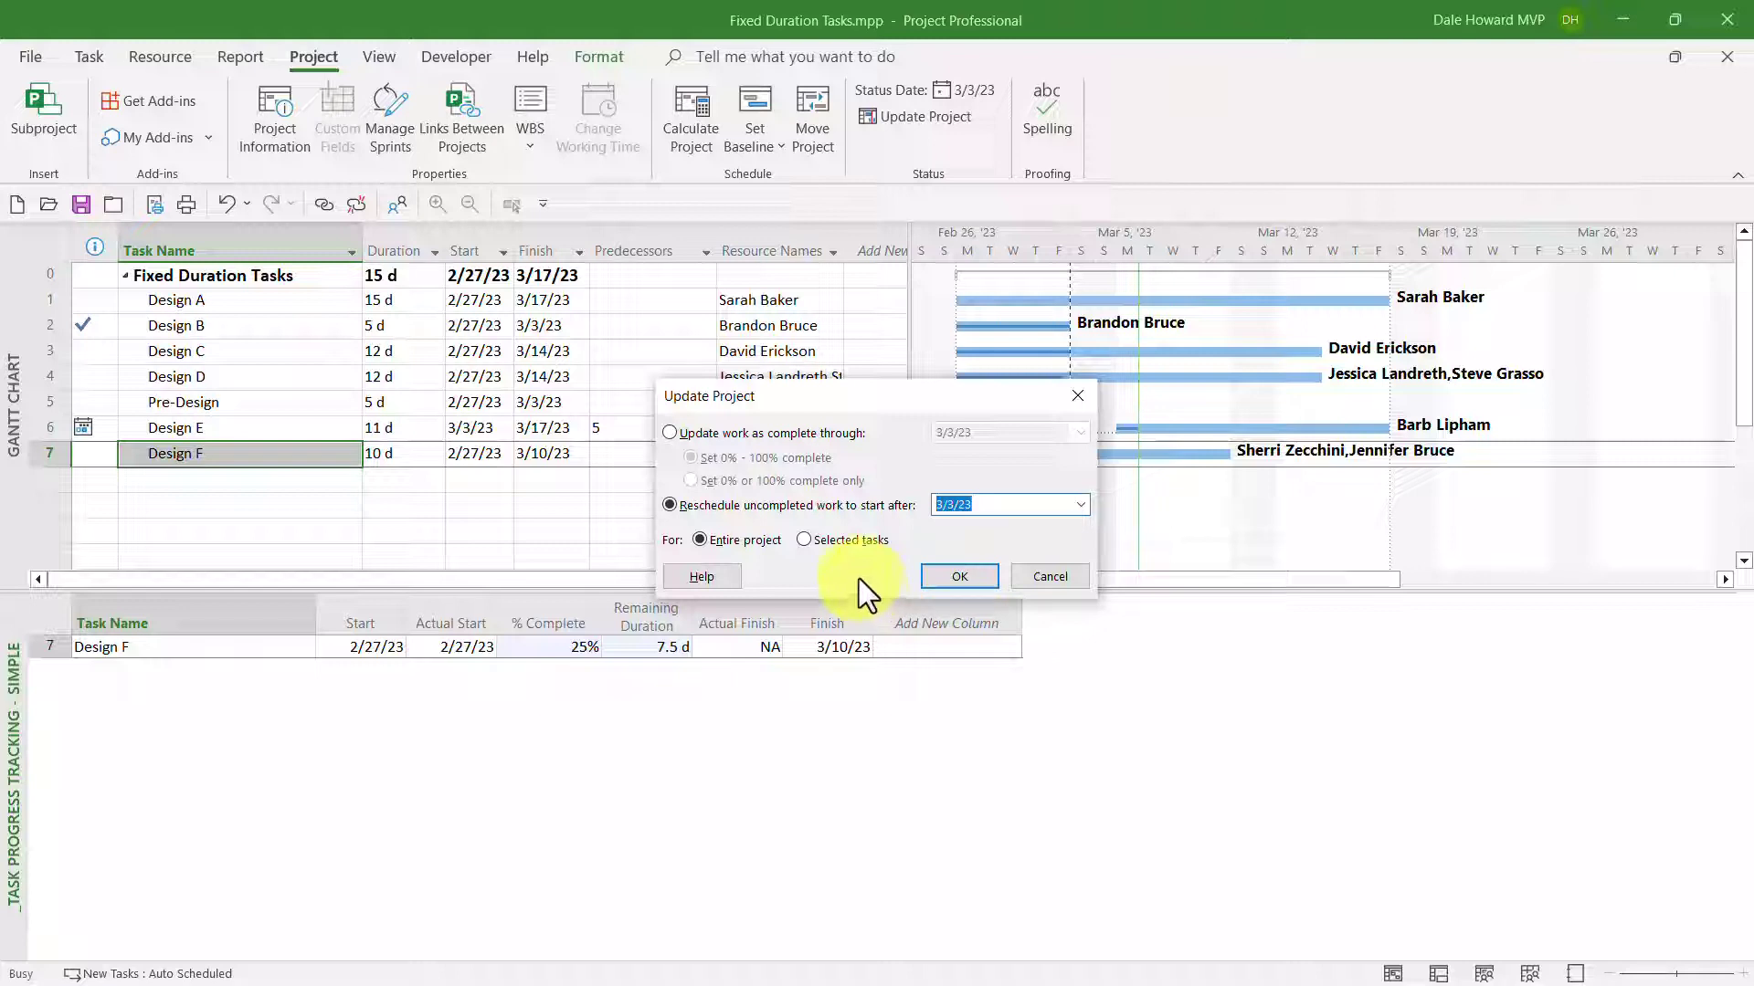
left_click(826, 540)
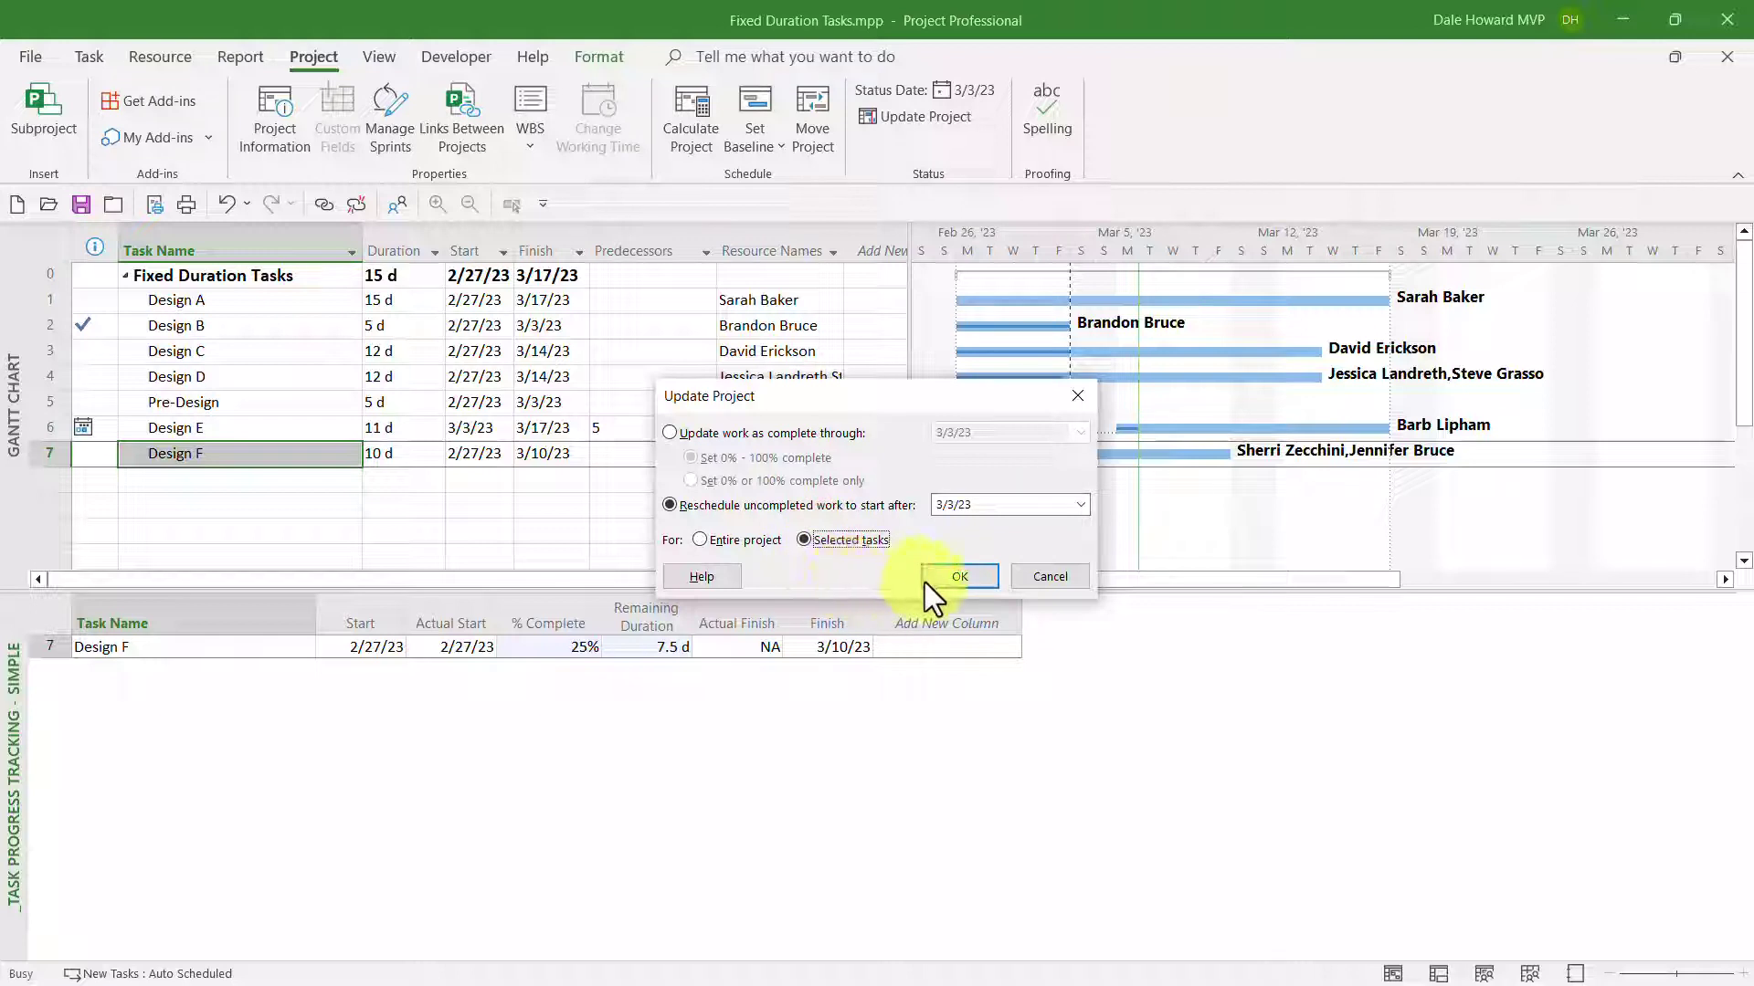
left_click(952, 582)
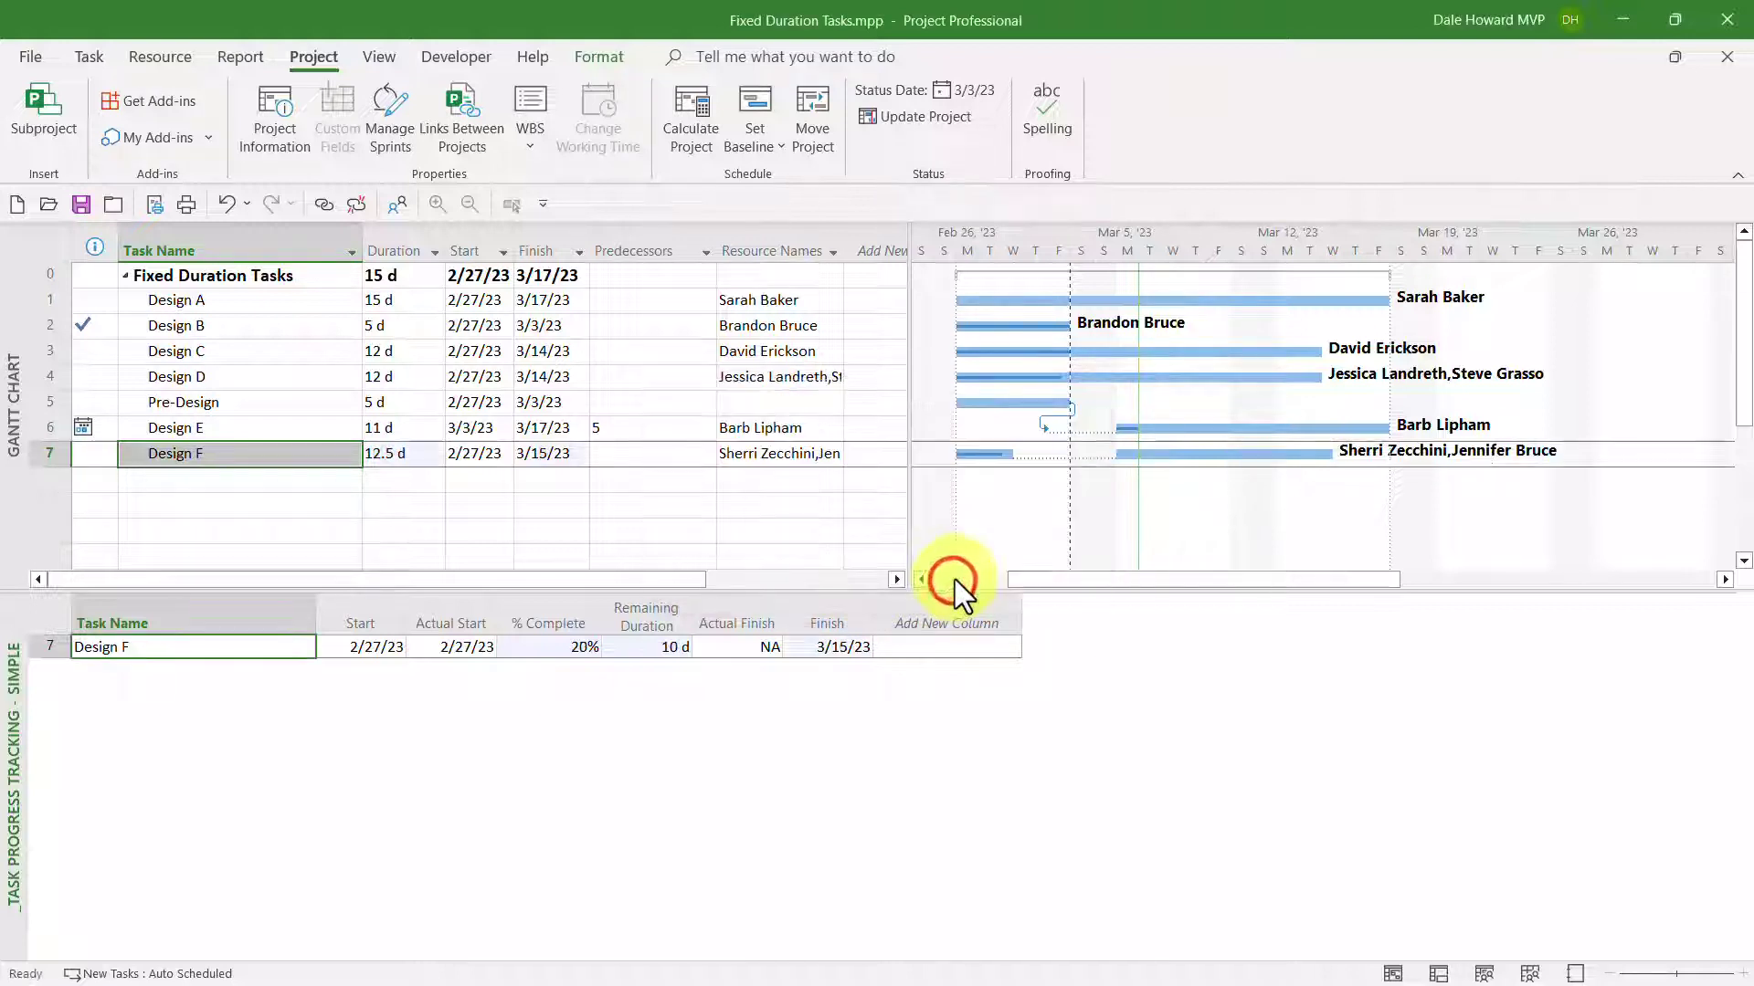